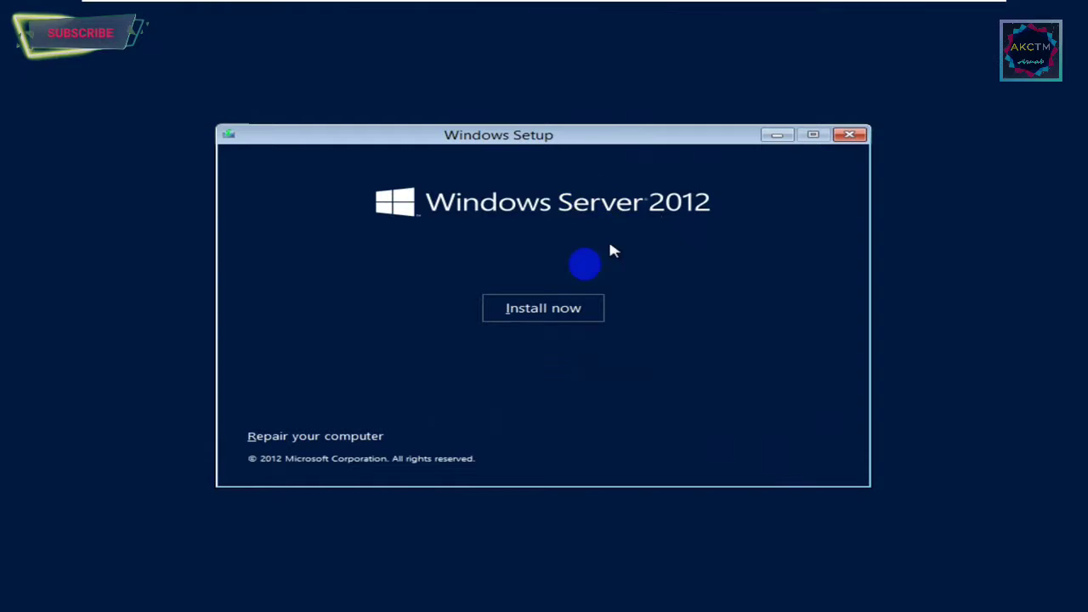
# Begin installing Windows Server 2012 from the Setup window with Install now
pyautogui.click(545, 308)
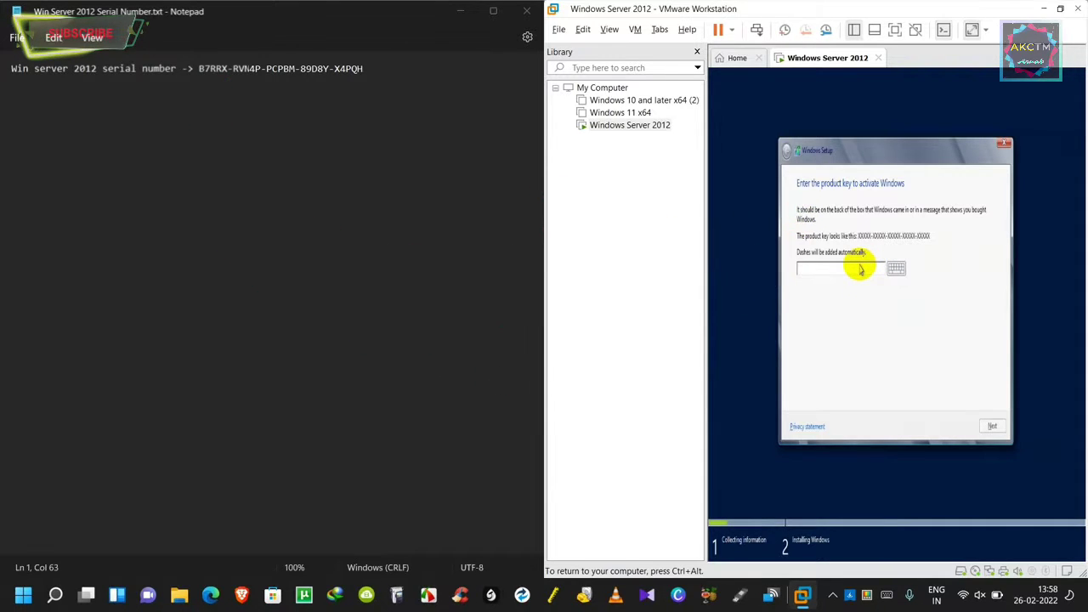
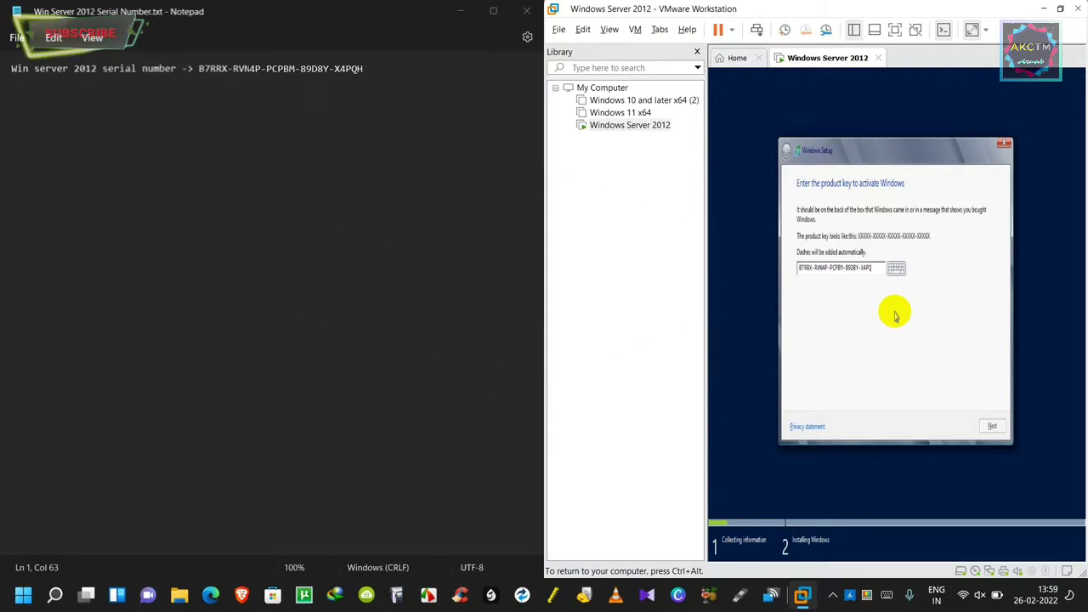
# Enter the product key from the serial-number file, release the VM input, and close that file
pyautogui.hotkey('ctrl', 'alt')
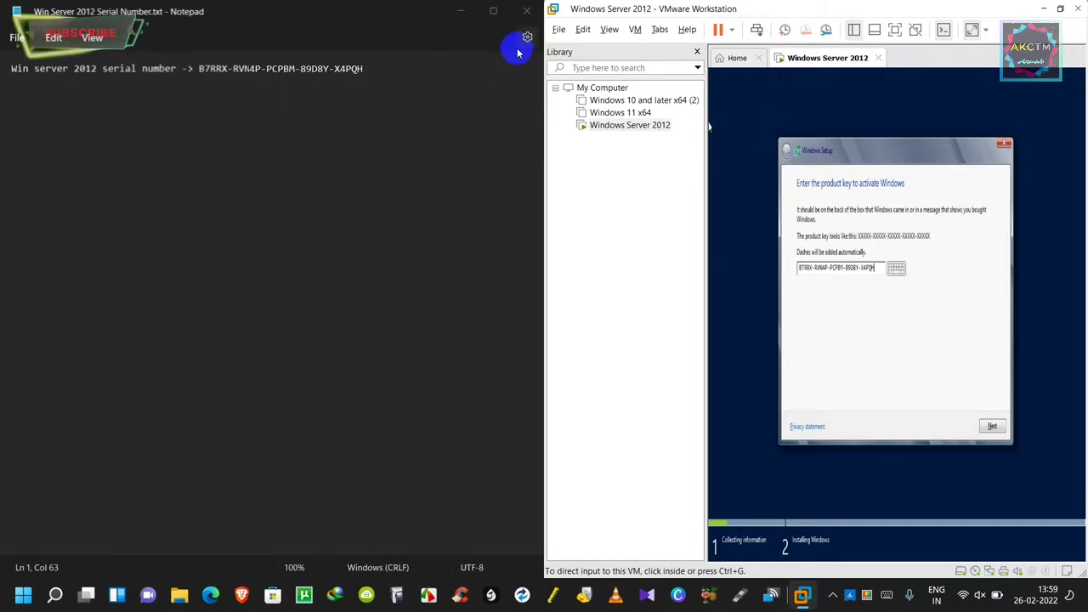
pyautogui.click(527, 13)
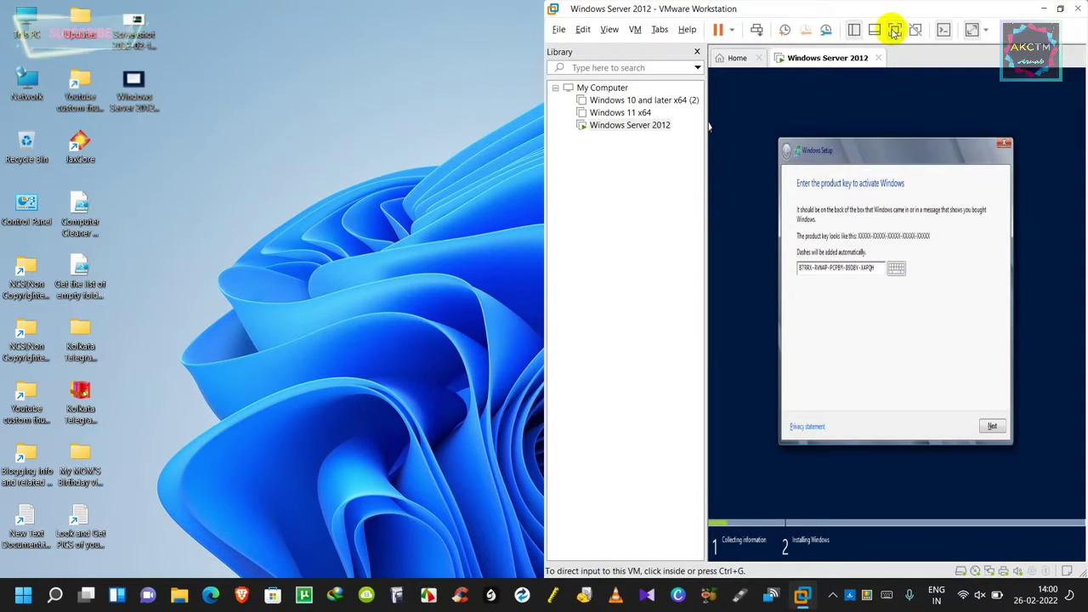
# Go full screen and pick the Windows Server 2012 Datacenter (Server with a GUI) edition
pyautogui.click(894, 30)
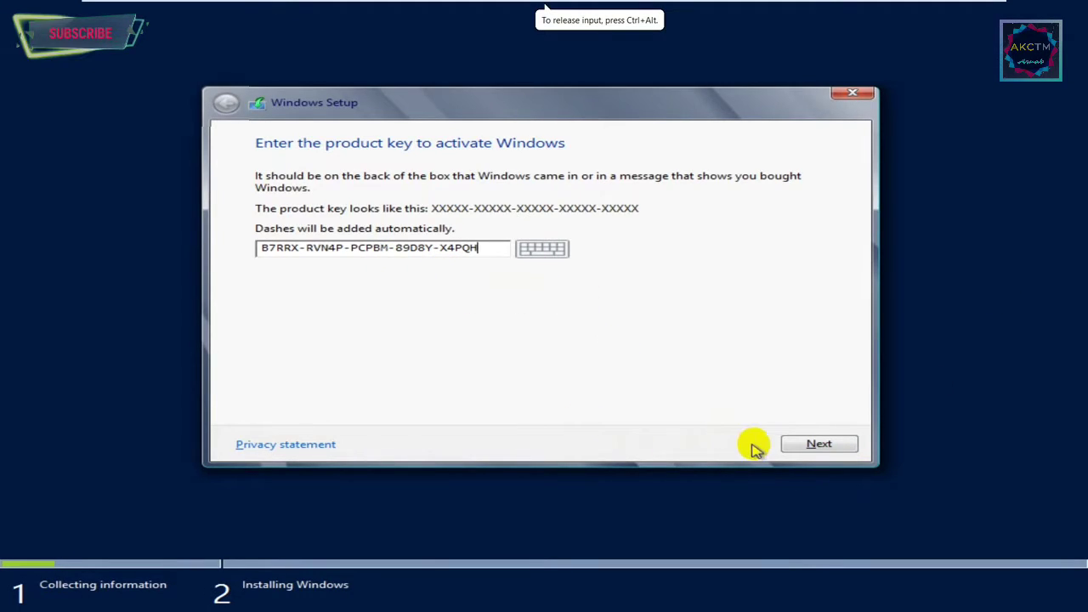
pyautogui.click(792, 442)
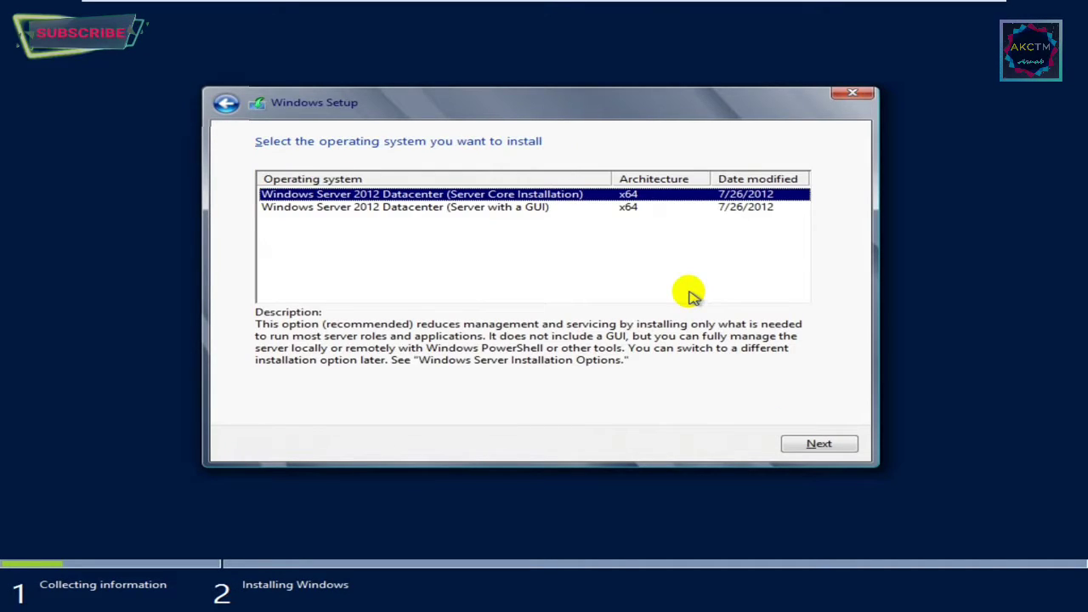
pyautogui.click(405, 209)
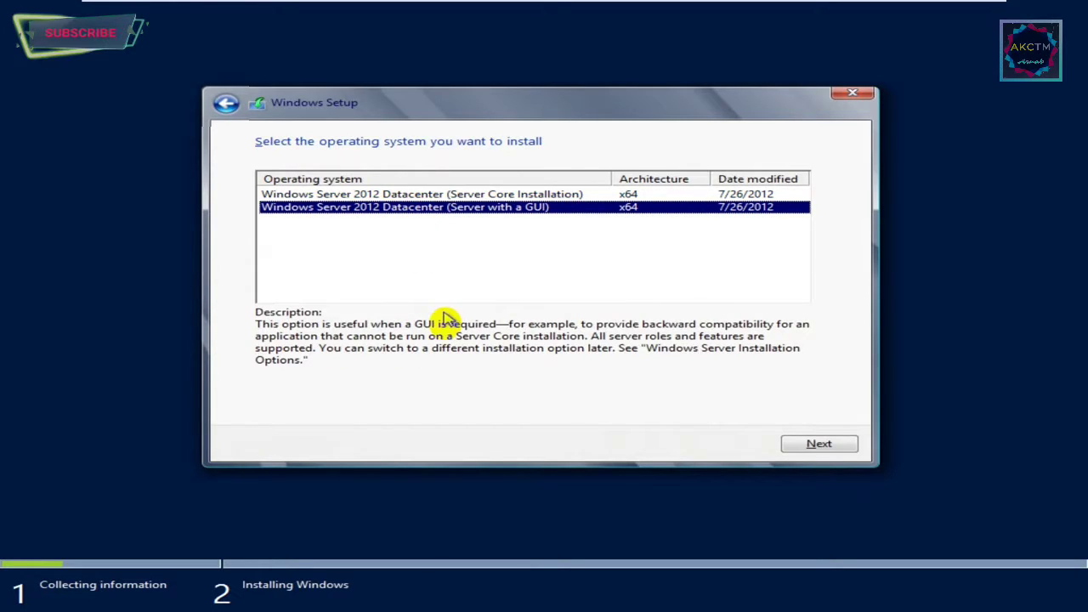
pyautogui.click(398, 198)
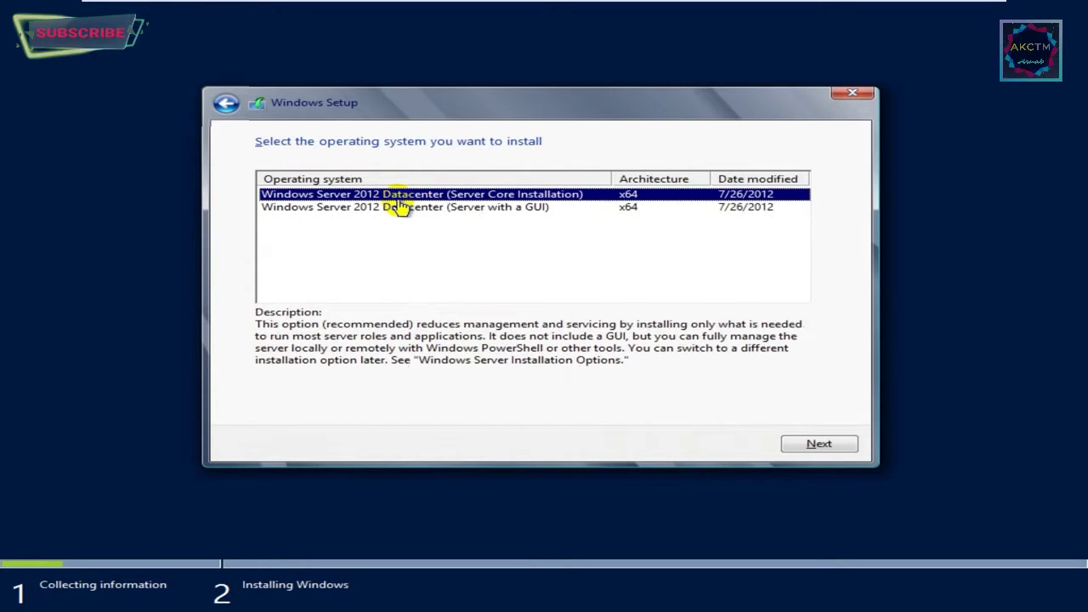
pyautogui.click(374, 211)
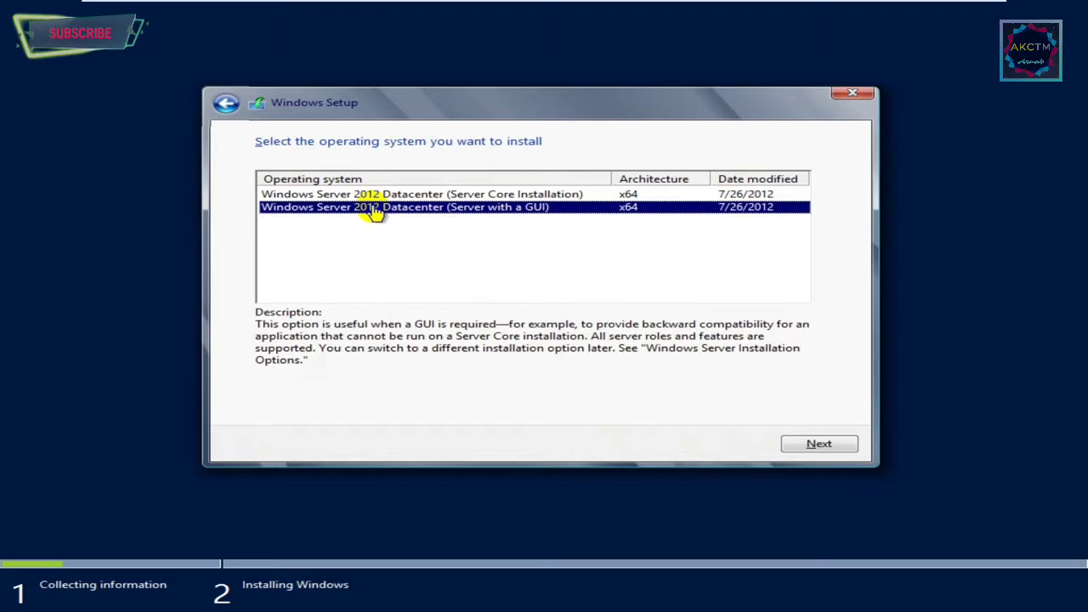
pyautogui.click(803, 443)
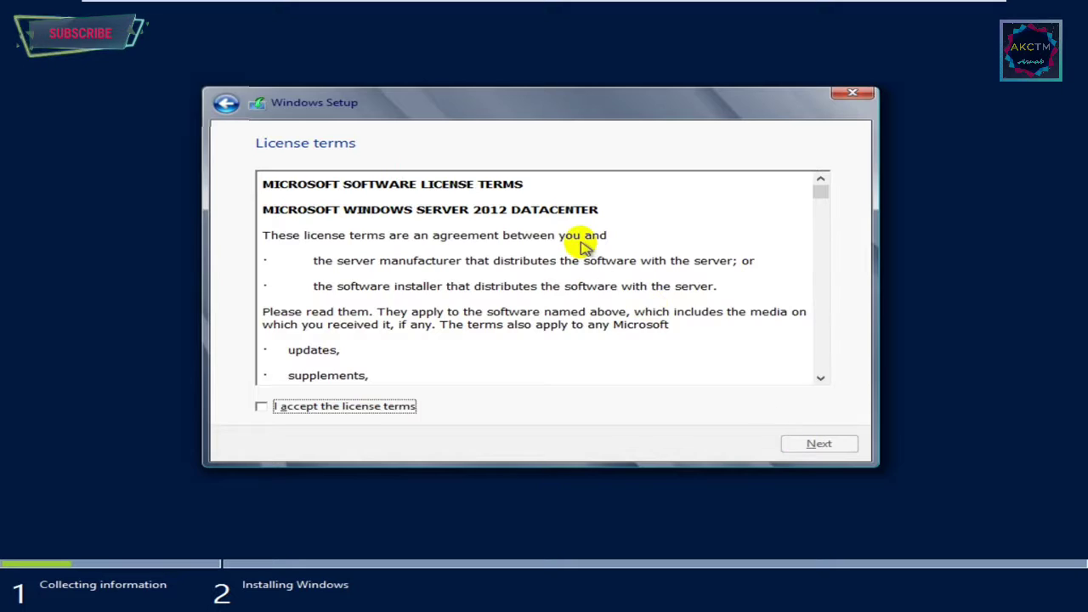
# Accept the license terms and choose a Custom (Windows only) installation
pyautogui.click(261, 408)
pyautogui.click(811, 445)
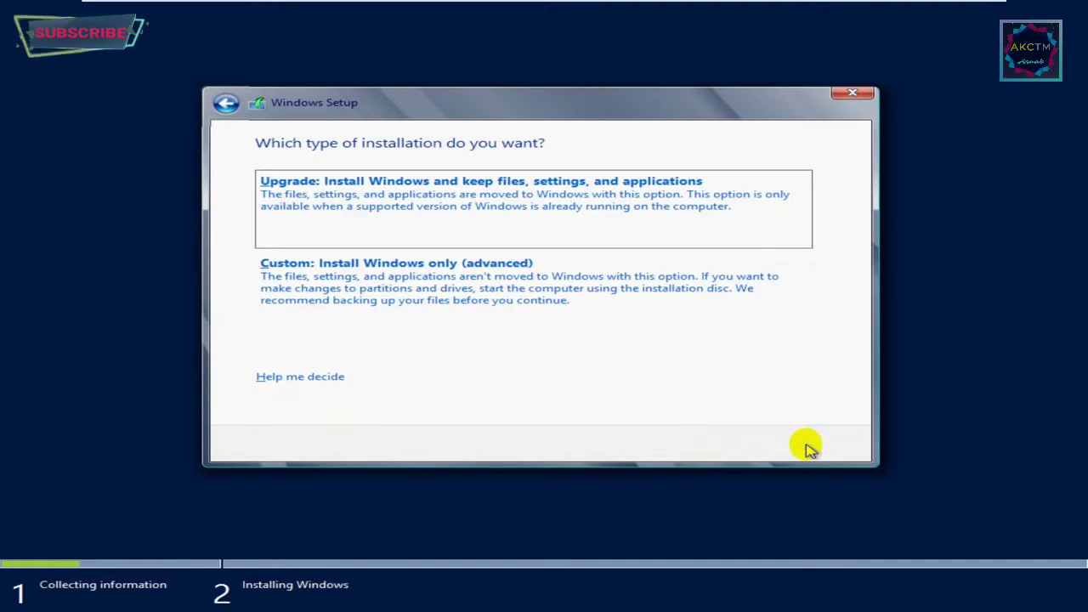
pyautogui.click(521, 297)
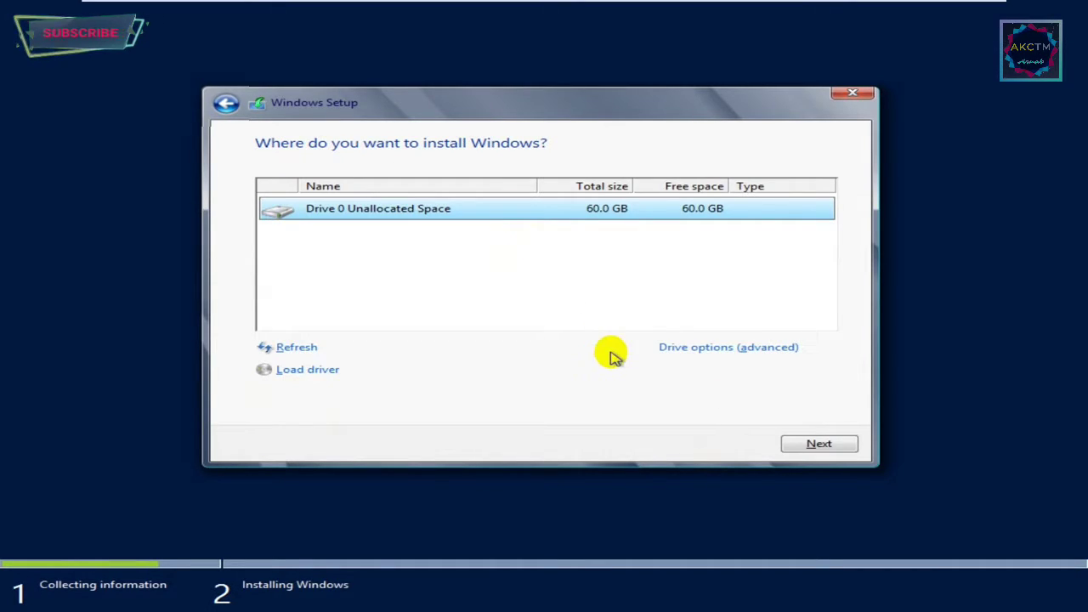
# Create a new 61440 MB partition and install Windows onto Partition 2
pyautogui.click(697, 349)
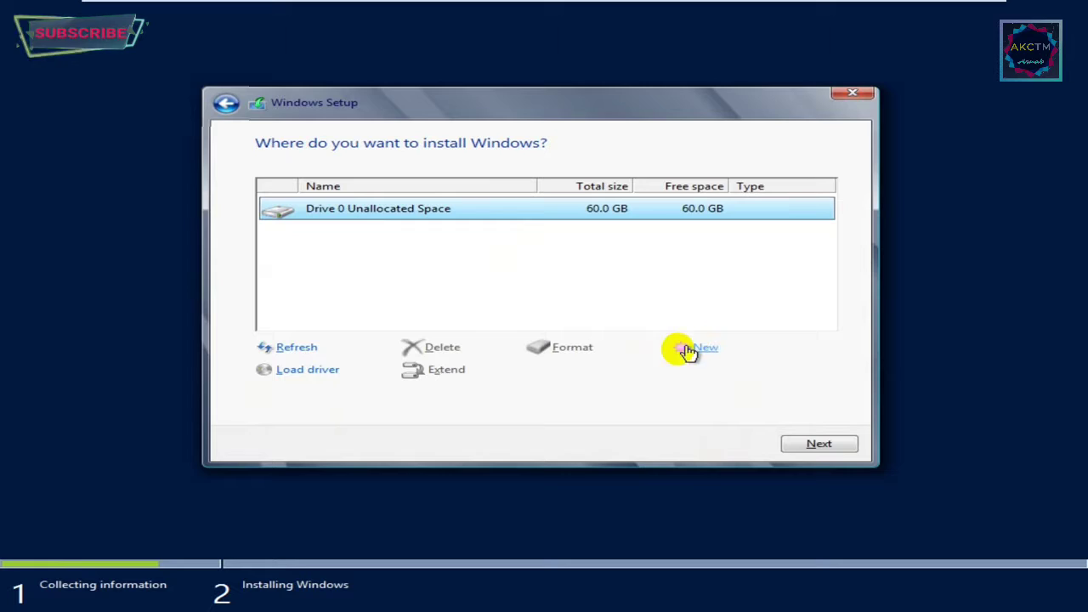
pyautogui.click(700, 348)
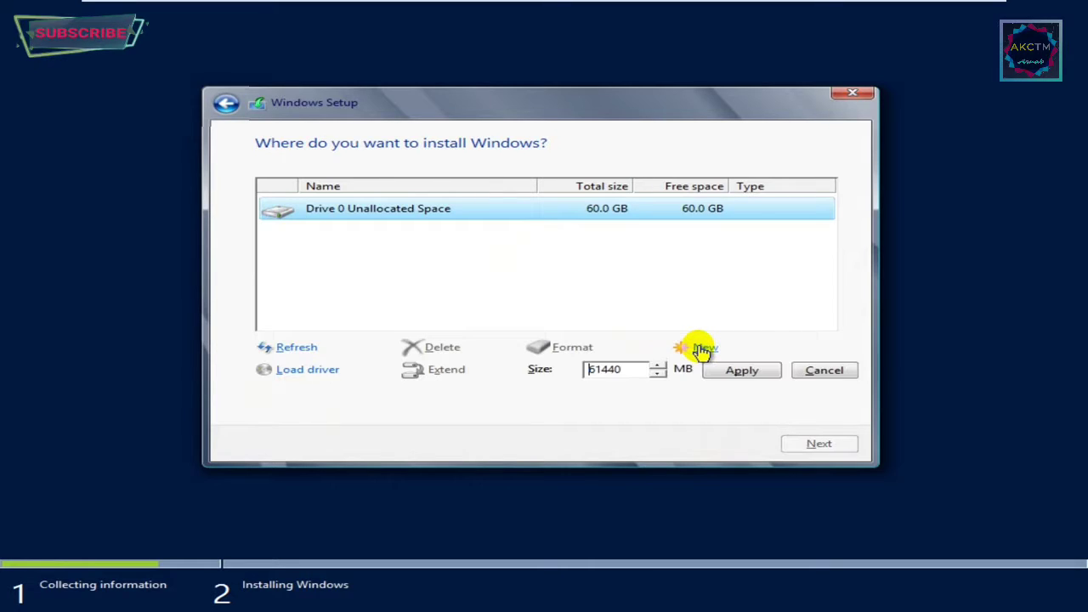
pyautogui.click(749, 374)
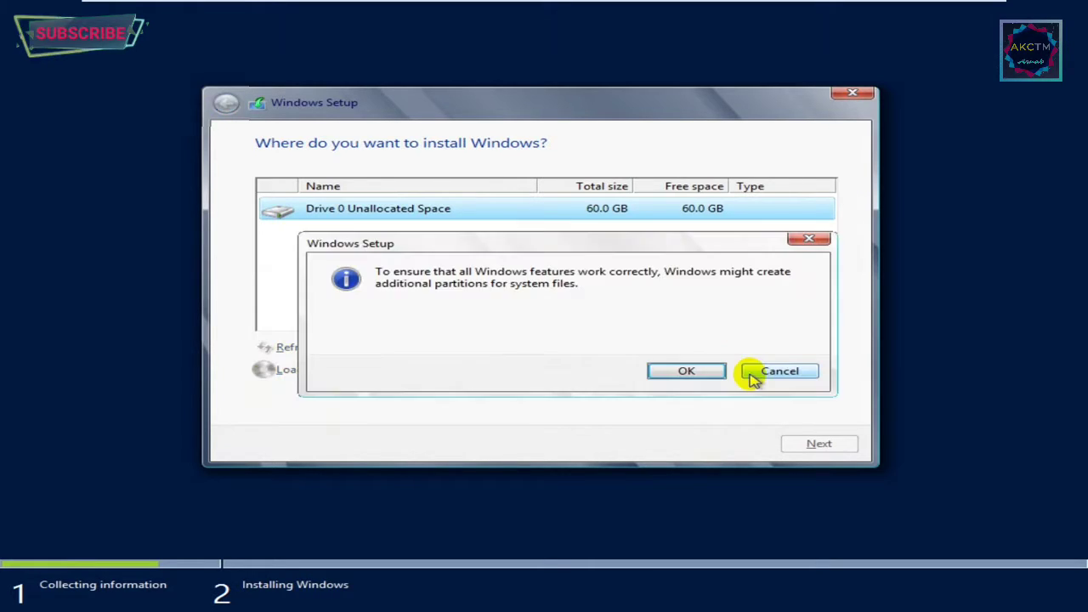
pyautogui.click(690, 371)
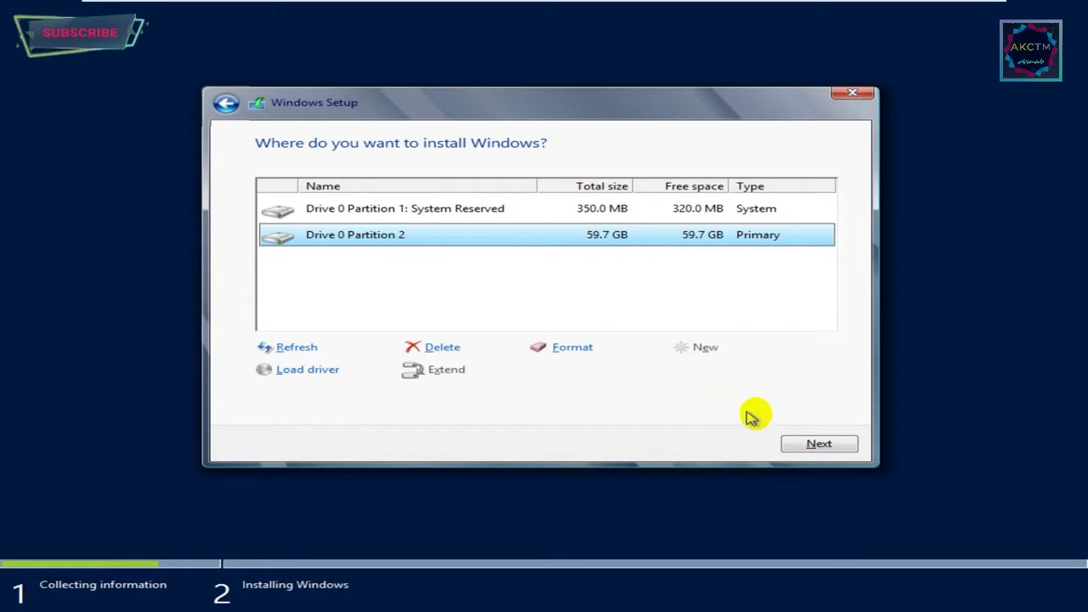
pyautogui.click(808, 445)
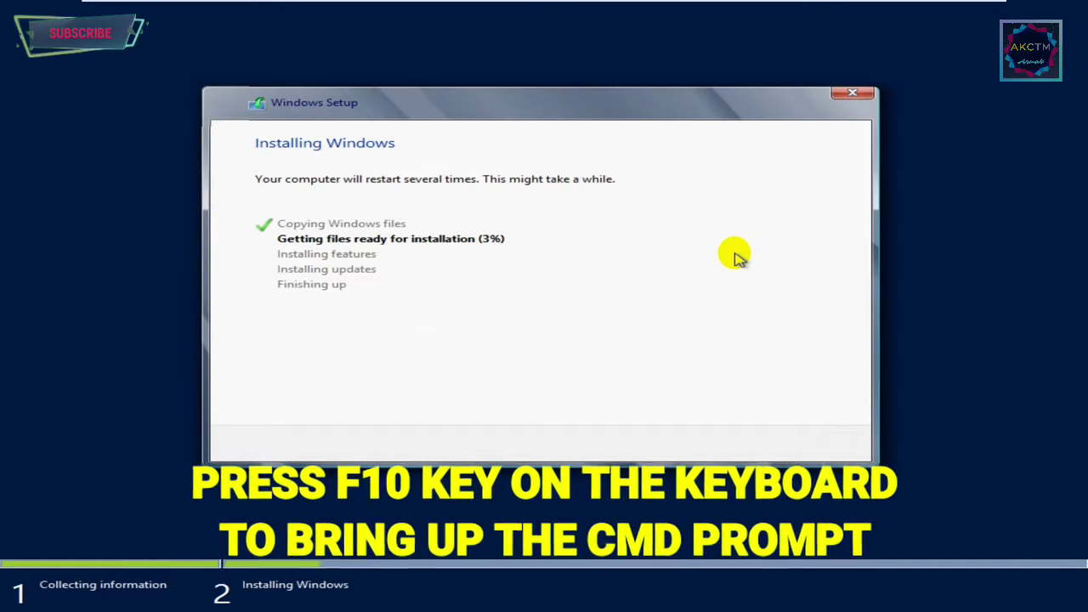
# Open a command prompt over Setup with F10 and launch Task Manager via taskmgr
pyautogui.press('F10')
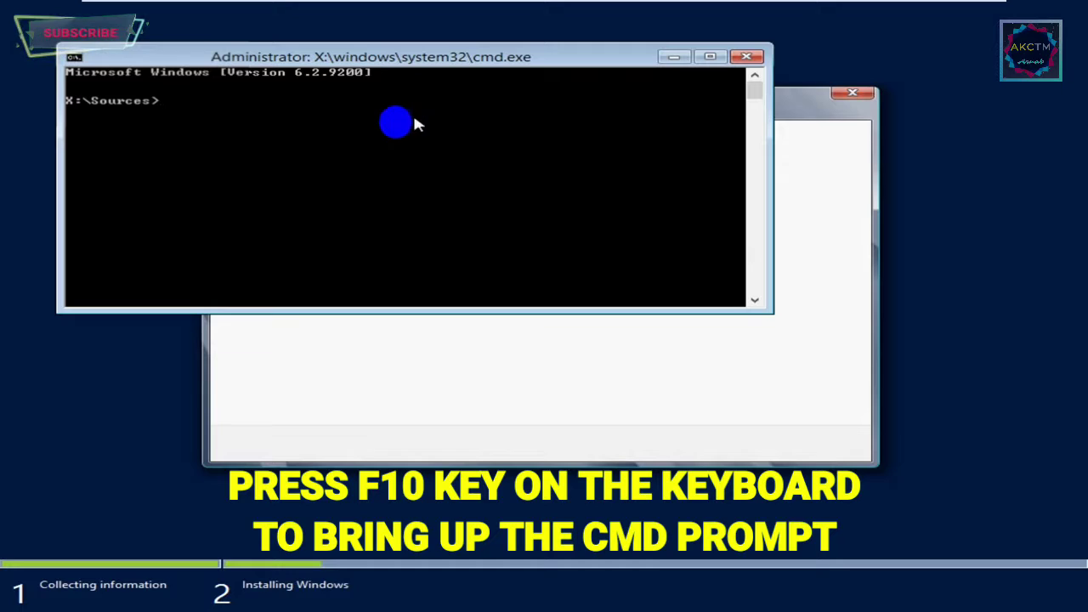
pyautogui.click(382, 125)
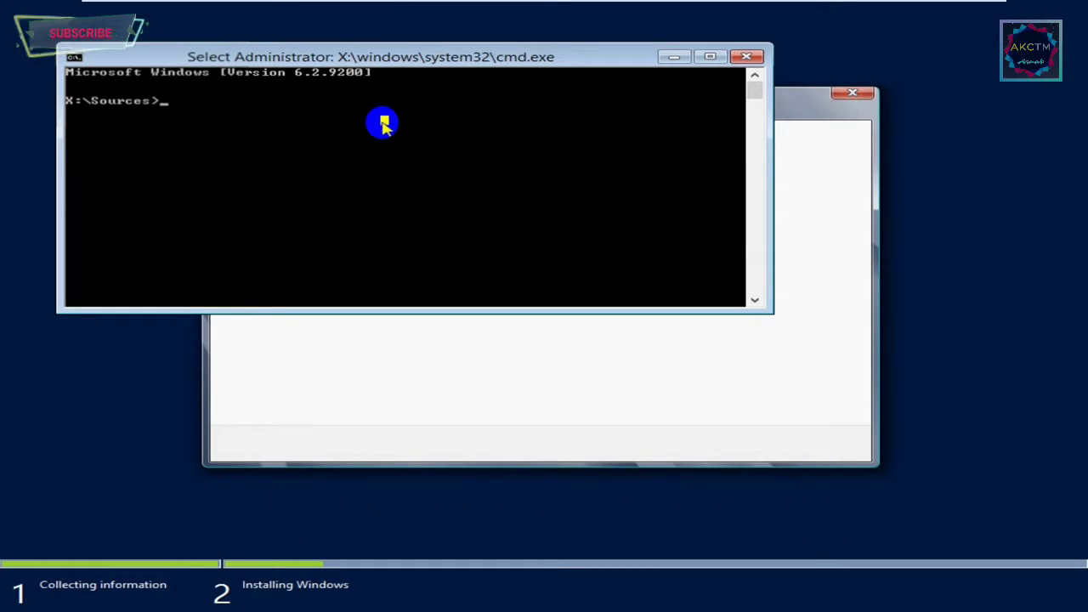
pyautogui.write('task')
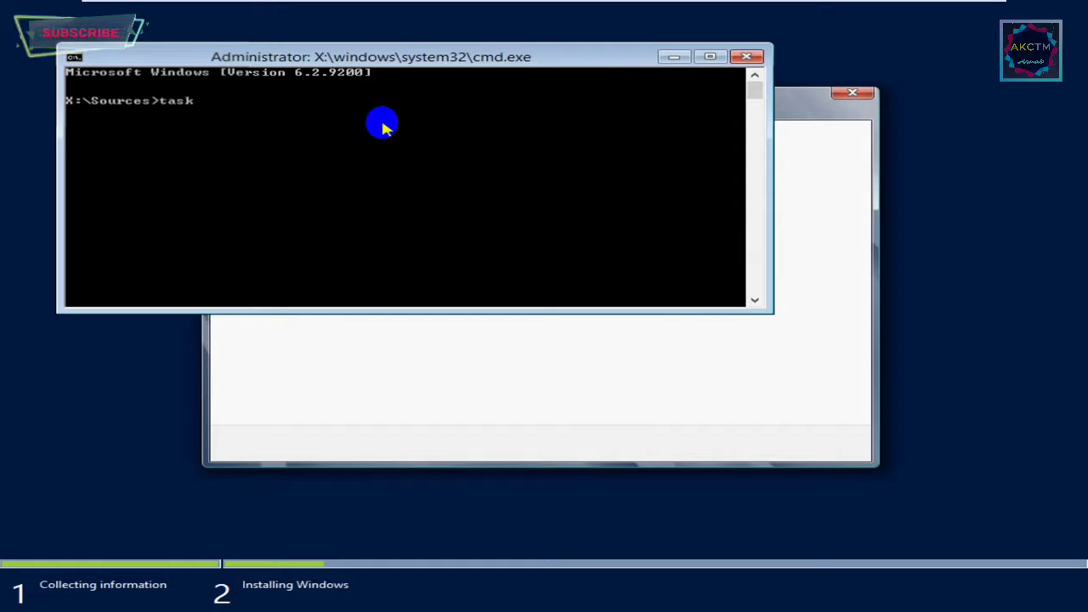
pyautogui.write('mgr')
pyautogui.press('Return')
# Set the setup.exe process priority to Realtime, then close Task Manager
pyautogui.click(128, 124)
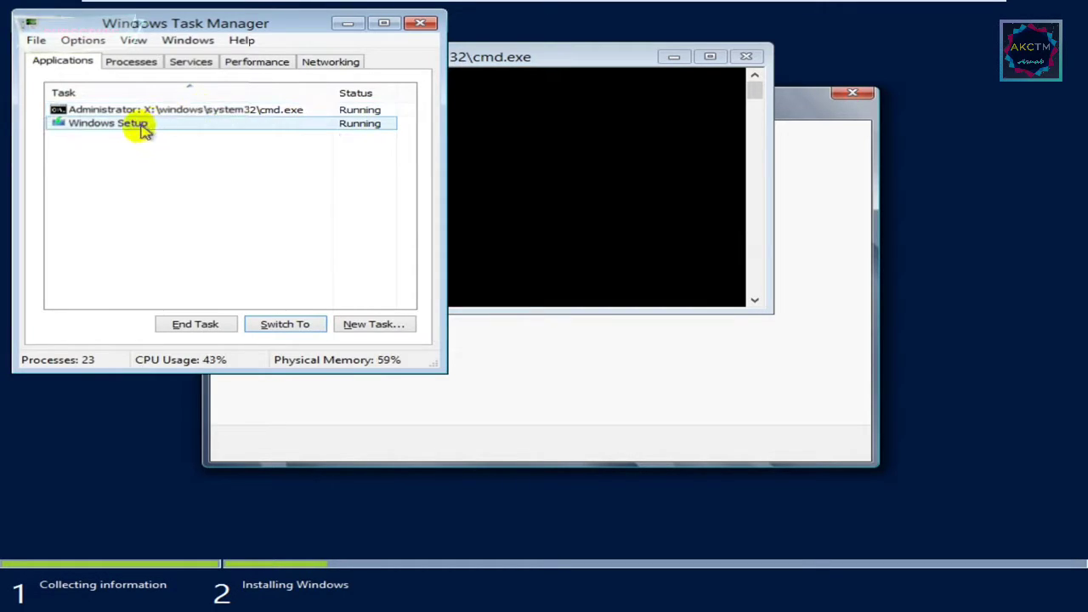
pyautogui.click(136, 127)
pyautogui.rightClick(136, 129)
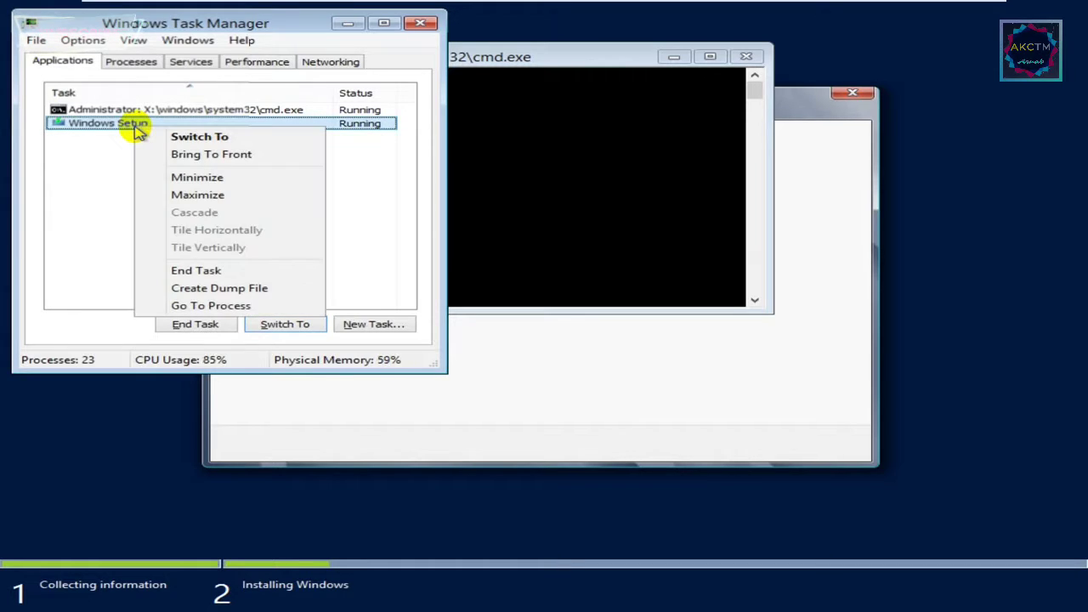
pyautogui.click(225, 306)
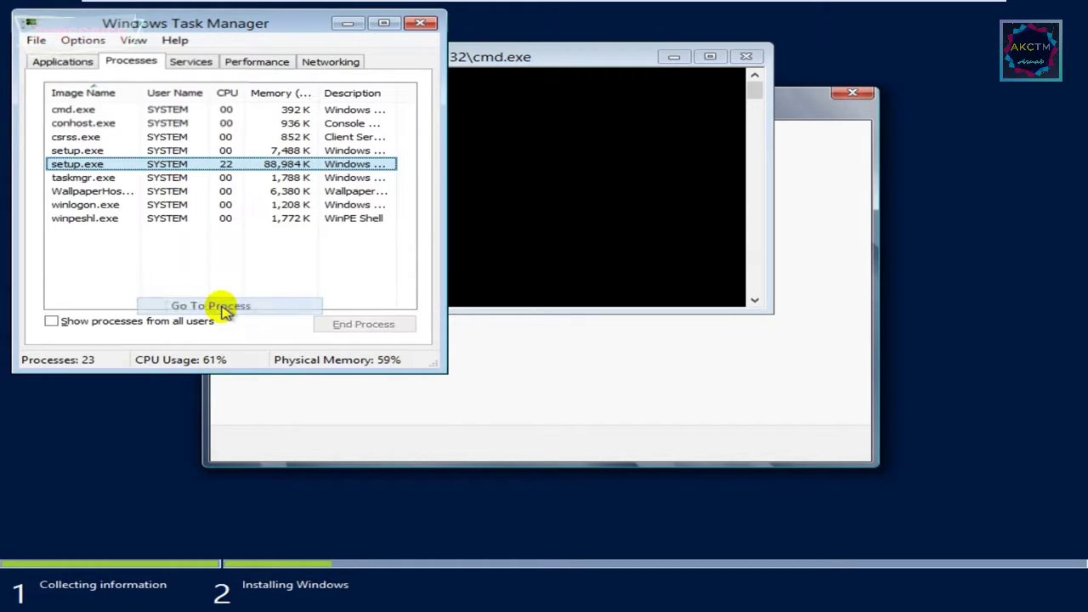
pyautogui.rightClick(98, 164)
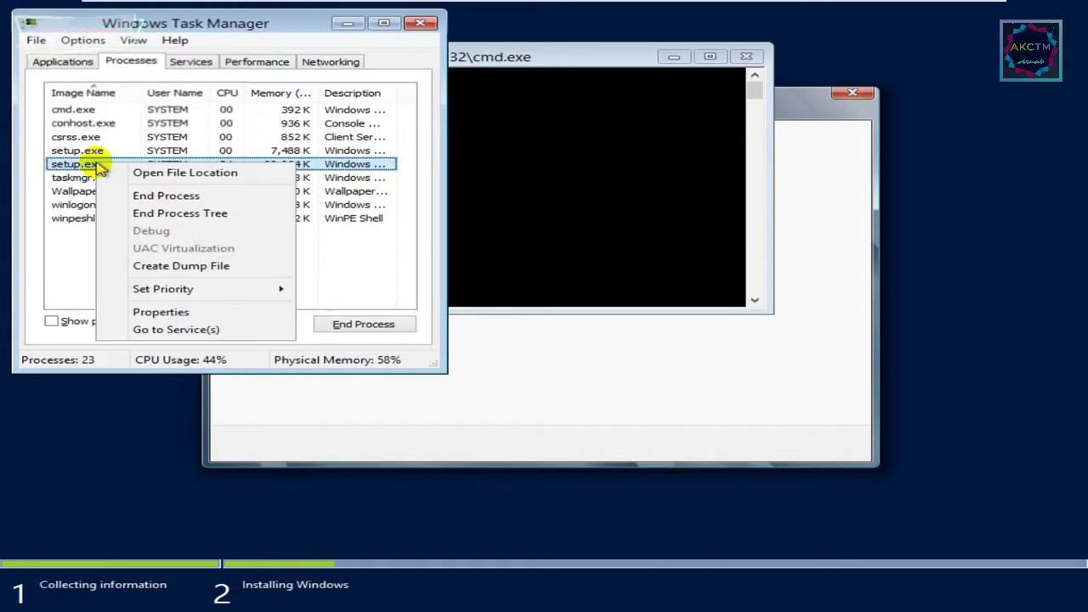
pyautogui.moveTo(183, 293)
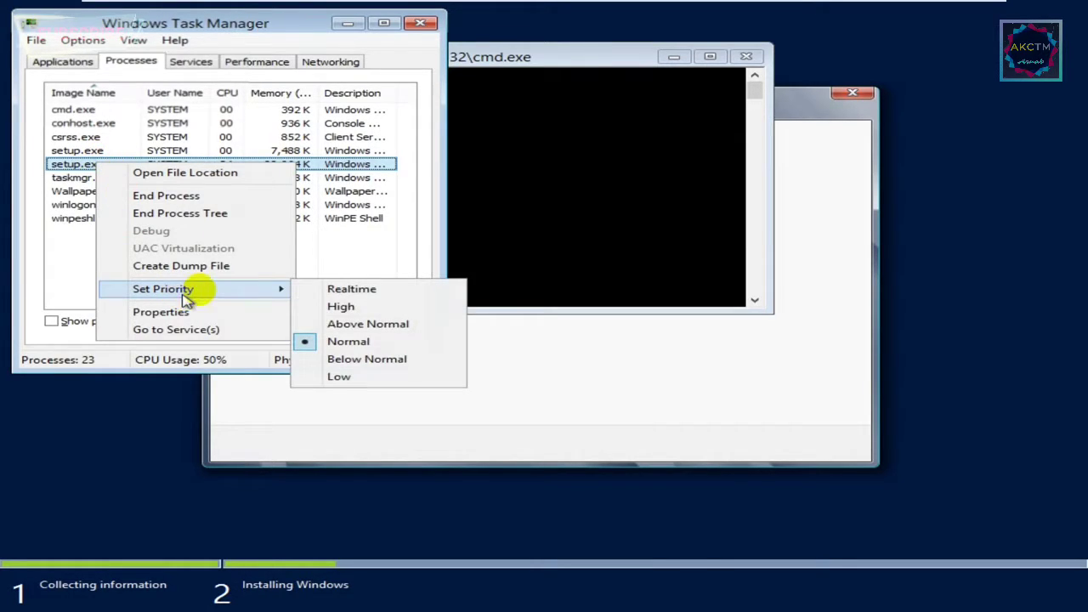
pyautogui.click(336, 291)
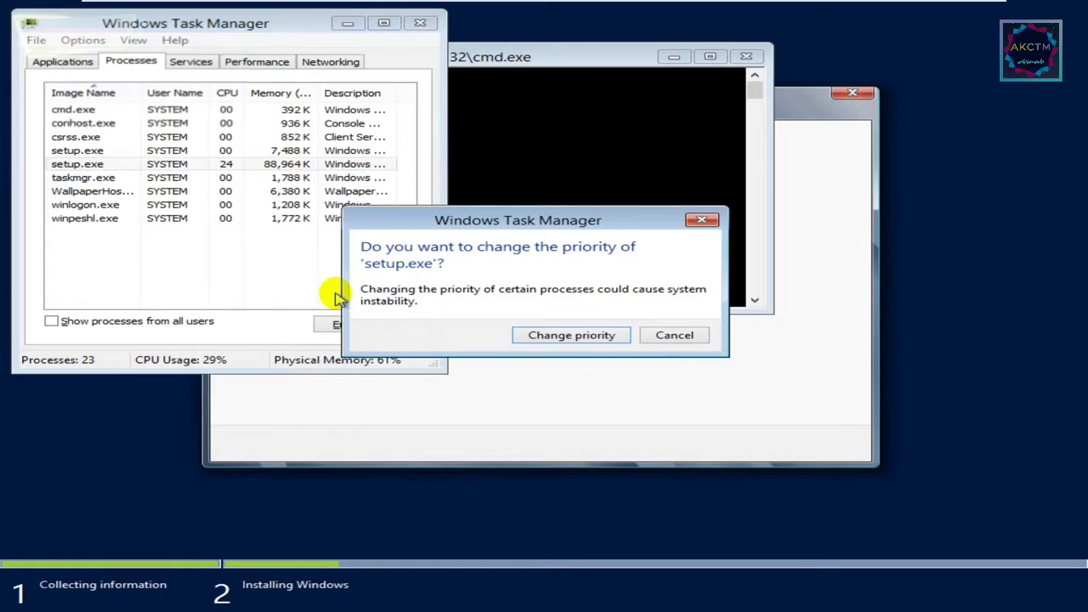
pyautogui.click(581, 336)
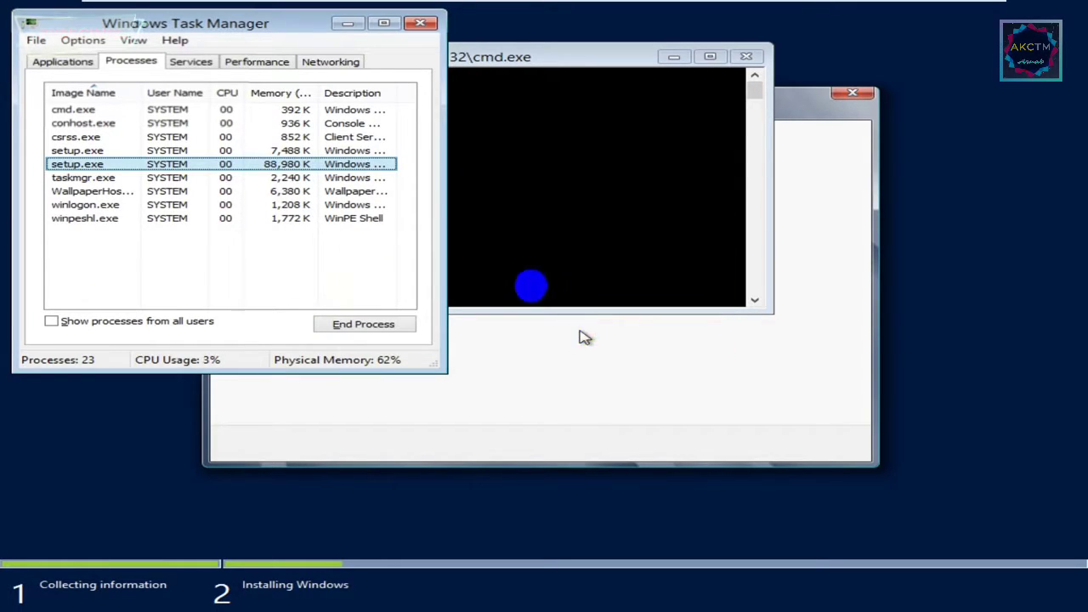
pyautogui.click(420, 22)
pyautogui.click(446, 140)
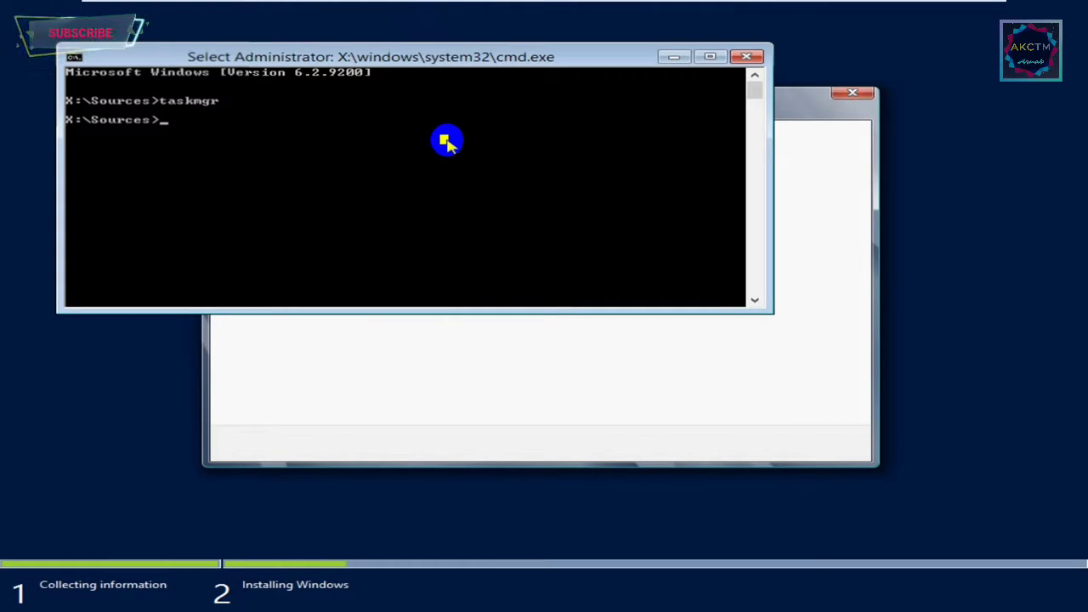
# Close the command prompt with exit and leave VMware full-screen view
pyautogui.write('exit')
pyautogui.press('Return')
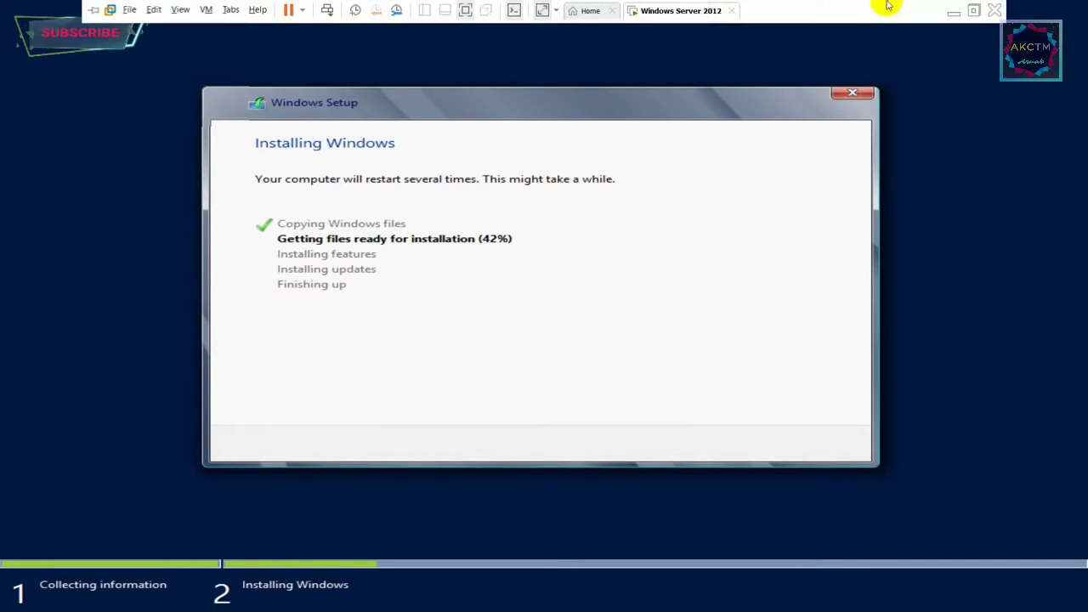
pyautogui.click(887, 8)
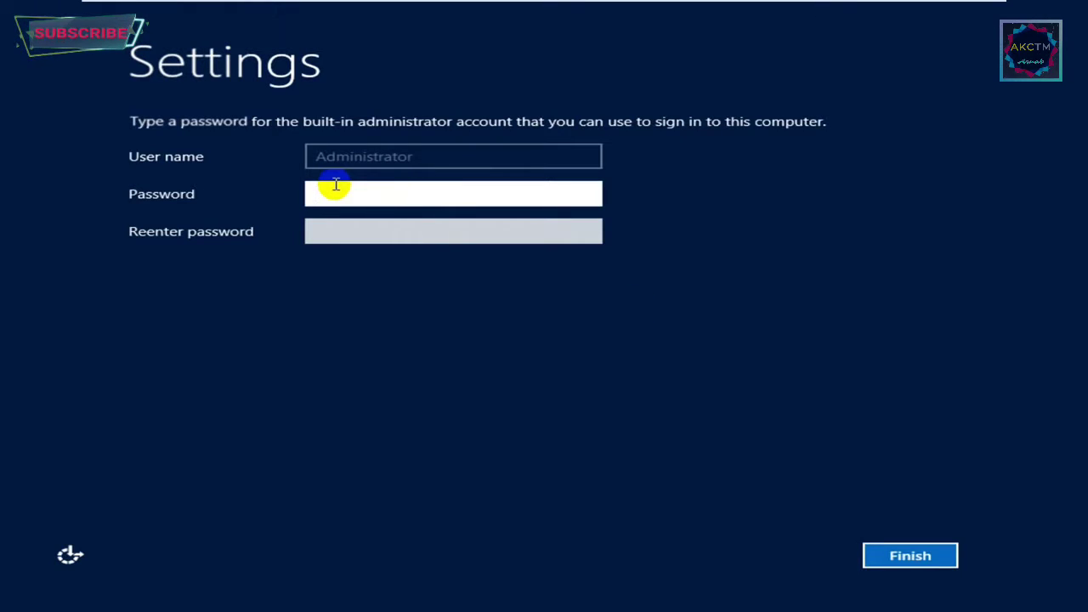
# Enter and confirm the built-in Administrator password, then finish the settings page
pyautogui.press('Return')
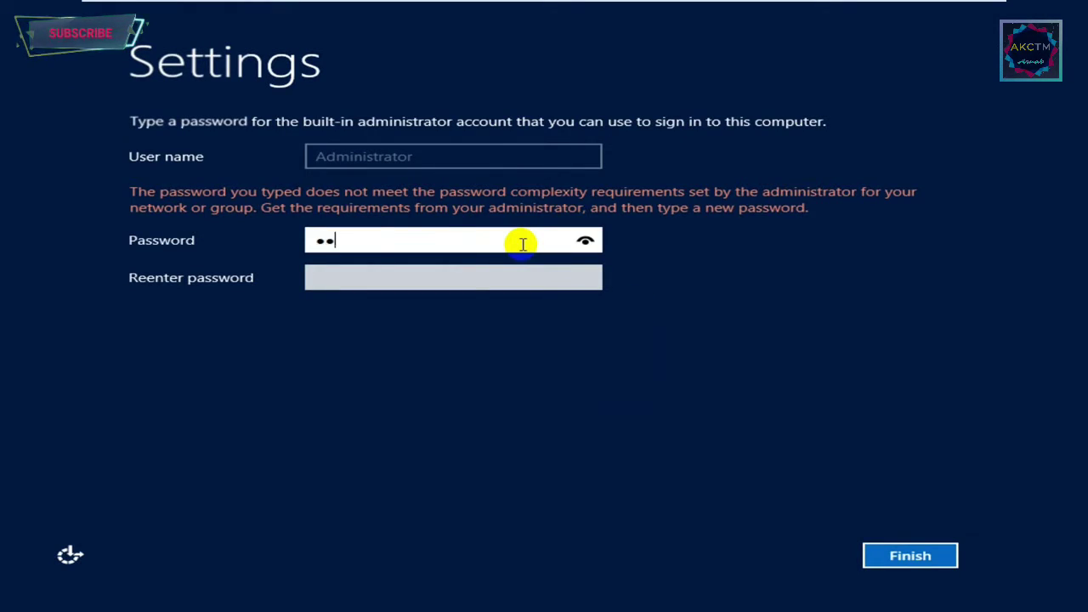
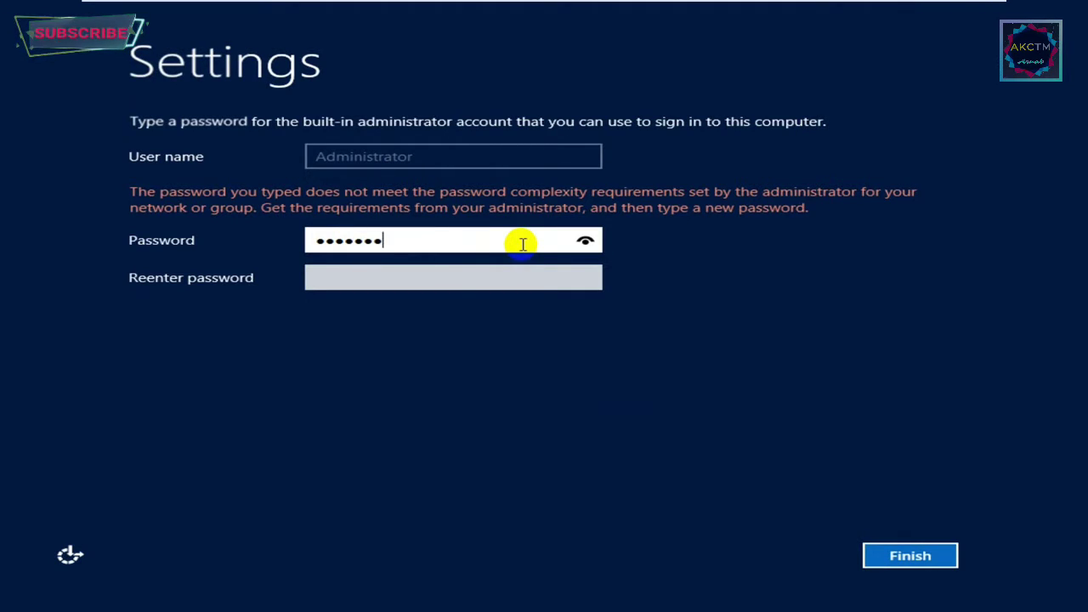
pyautogui.press('Tab')
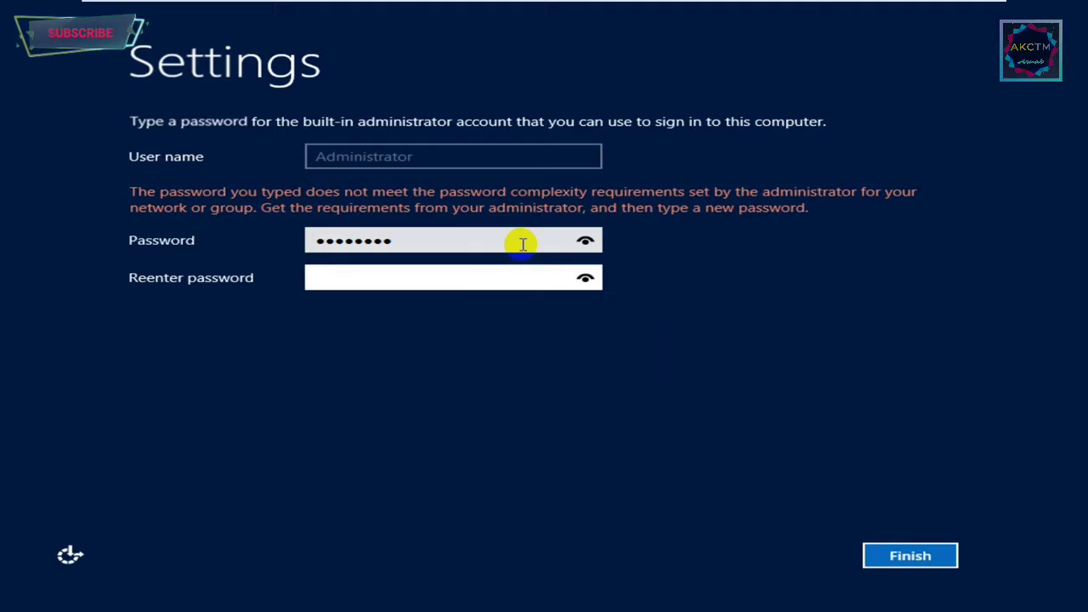
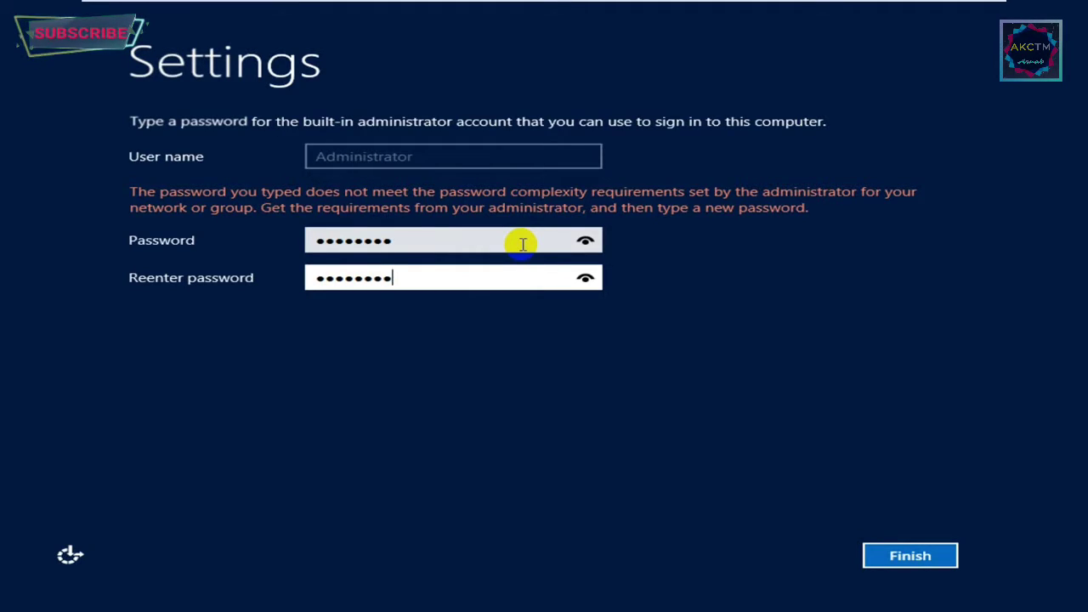
pyautogui.click(932, 557)
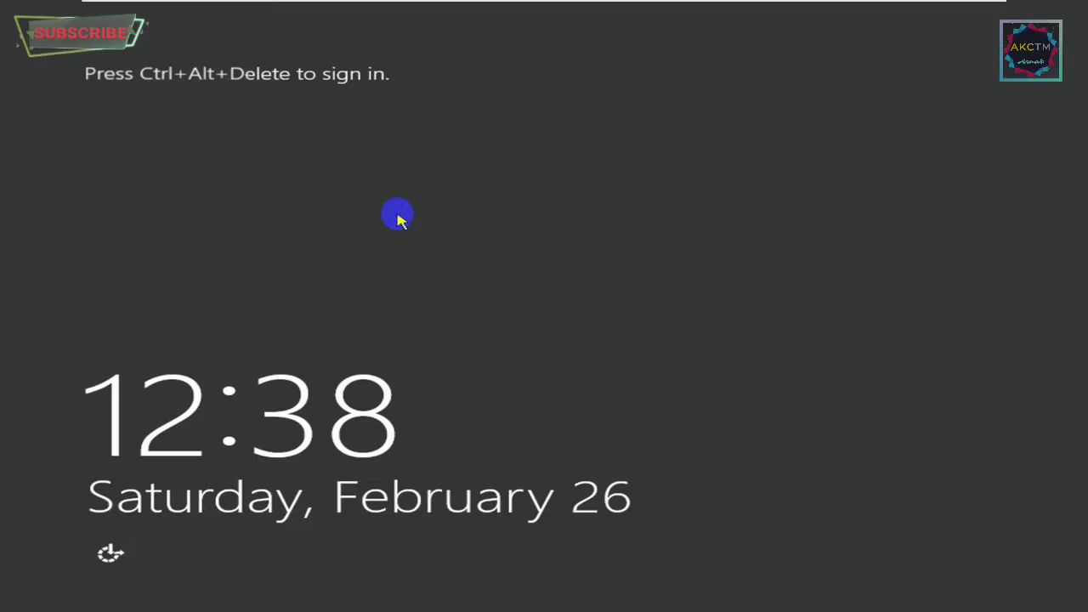
# Sign in to the Administrator account with the new password
pyautogui.click(283, 9)
pyautogui.click(588, 198)
pyautogui.write('****')
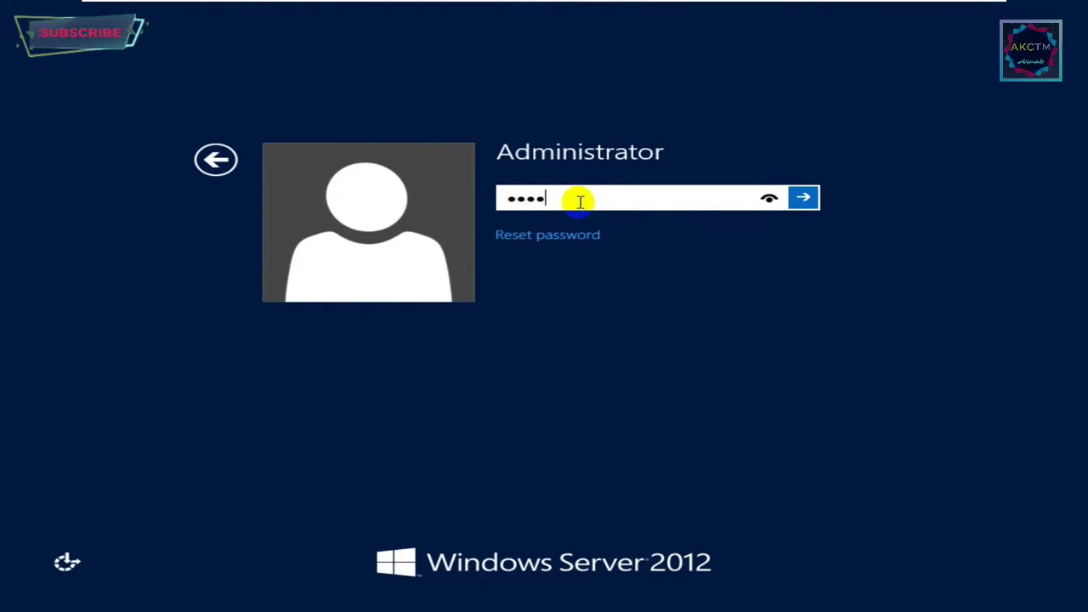
pyautogui.write('***')
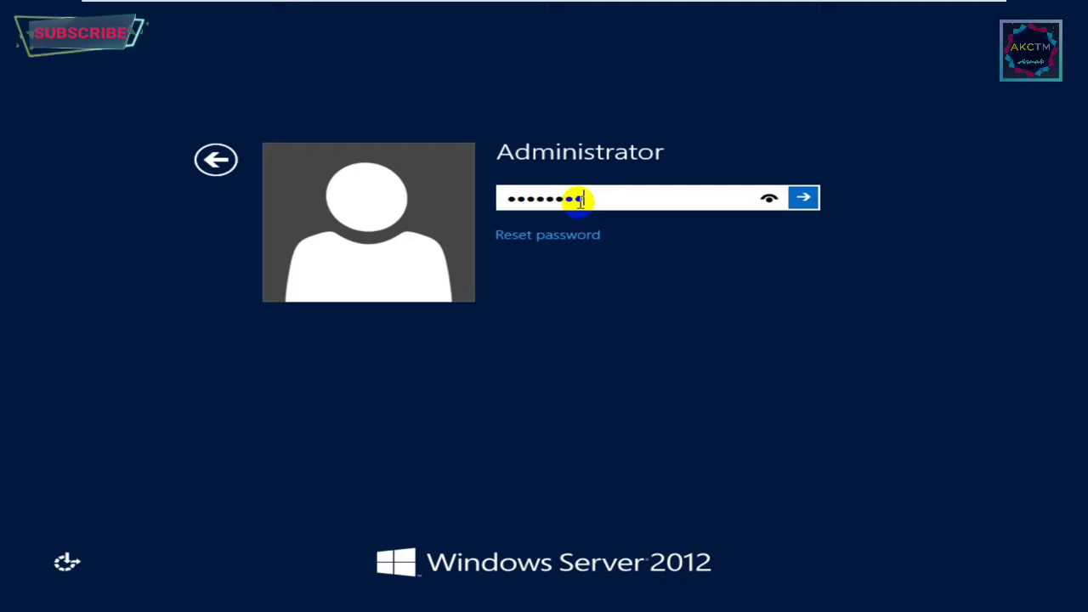
pyautogui.click(806, 201)
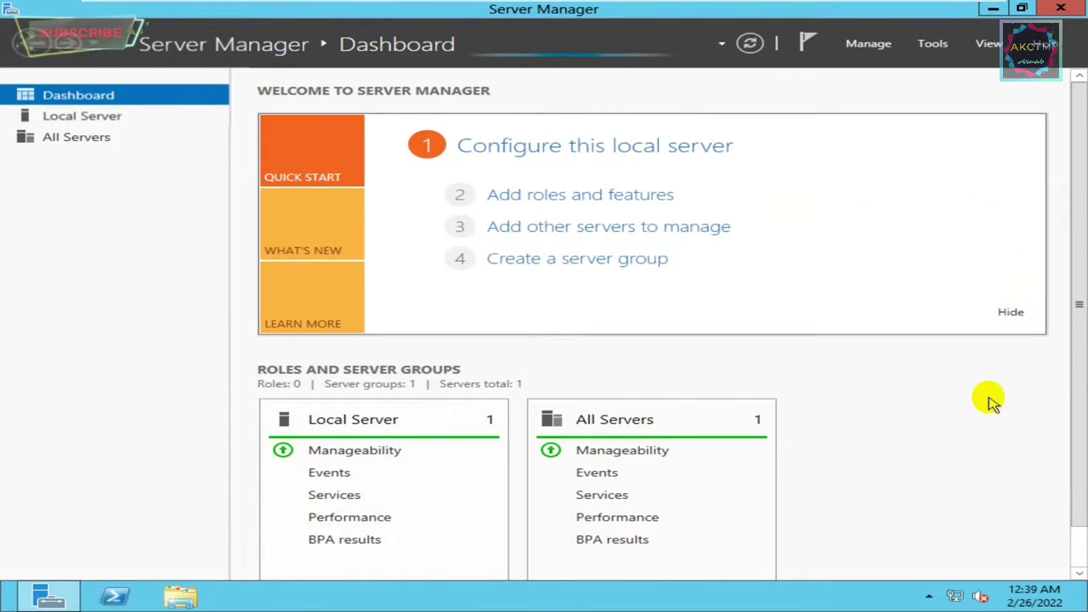
# View Local Server properties, scrolling across to see Datacenter edition, 1 GB RAM and 59.66 GB disk
pyautogui.scroll(-1, 990, 400)
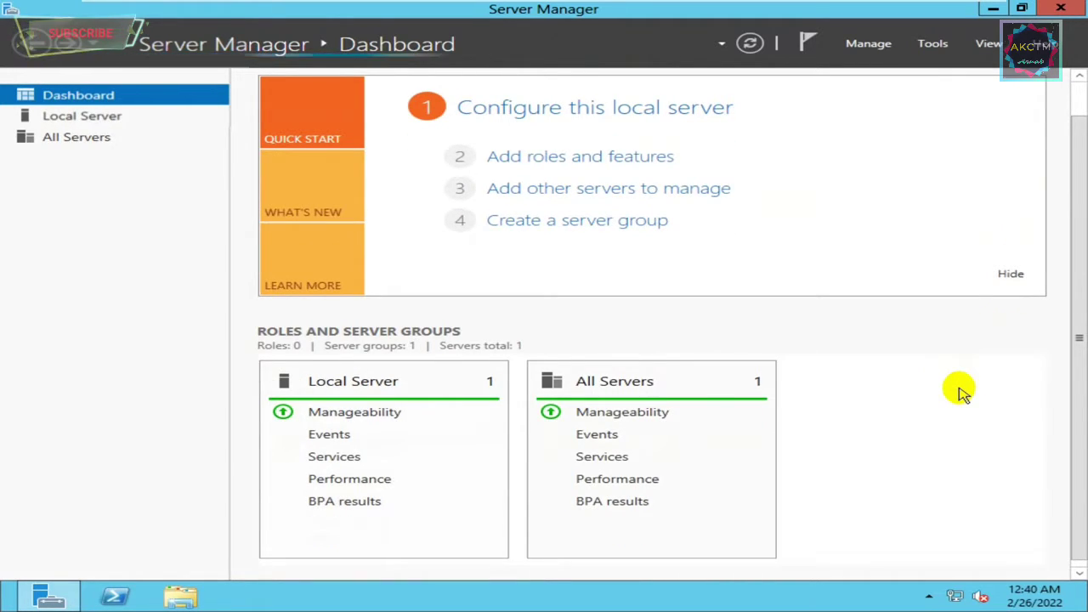
pyautogui.scroll(1, 961, 389)
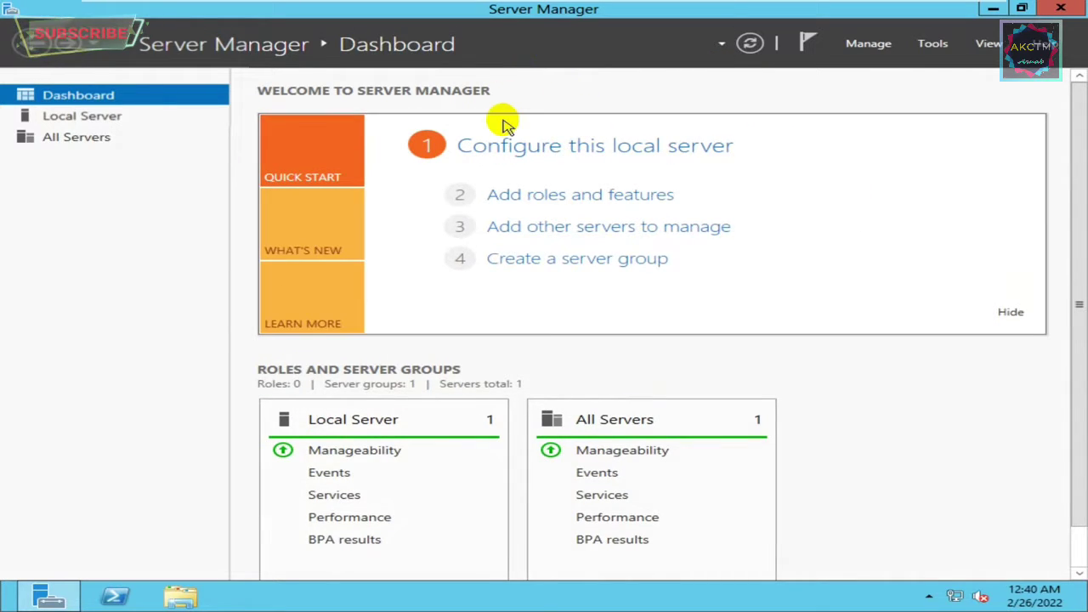
pyautogui.click(105, 120)
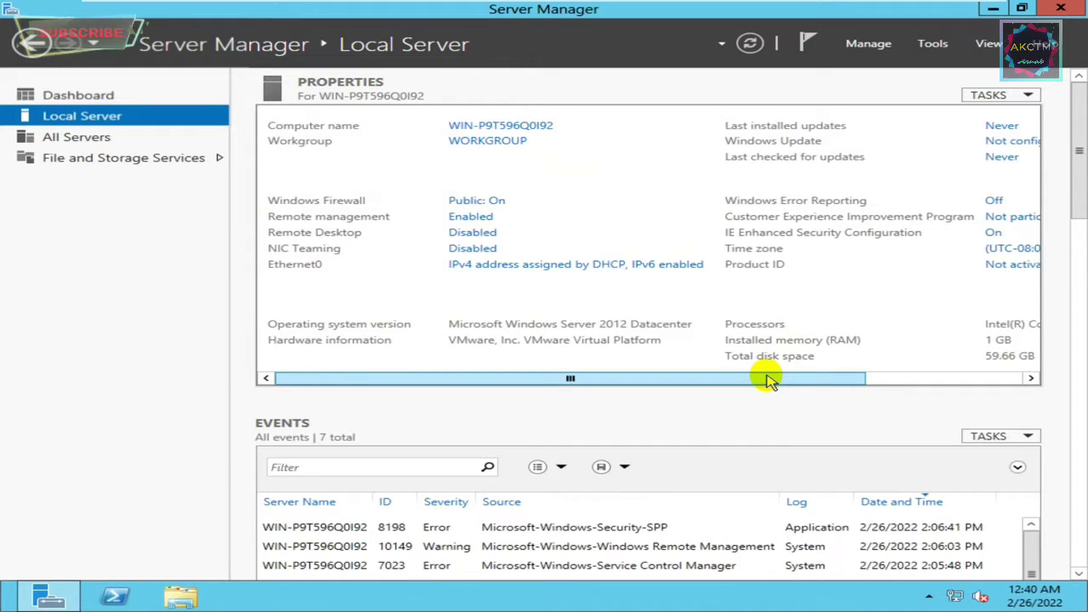
pyautogui.moveTo(767, 380); pyautogui.dragTo(1022, 396)
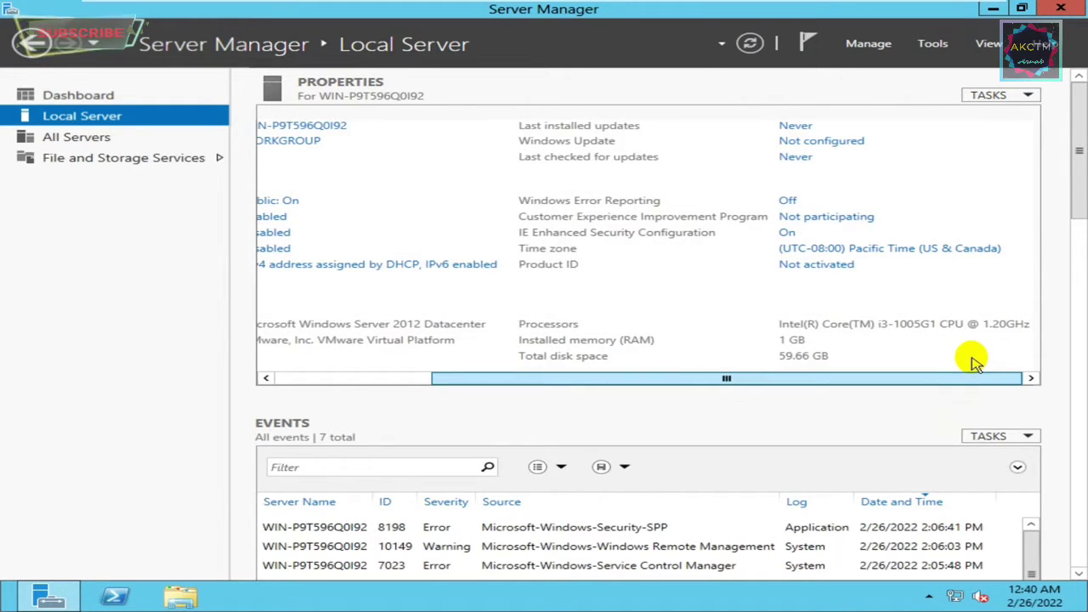
pyautogui.moveTo(973, 374); pyautogui.dragTo(680, 349)
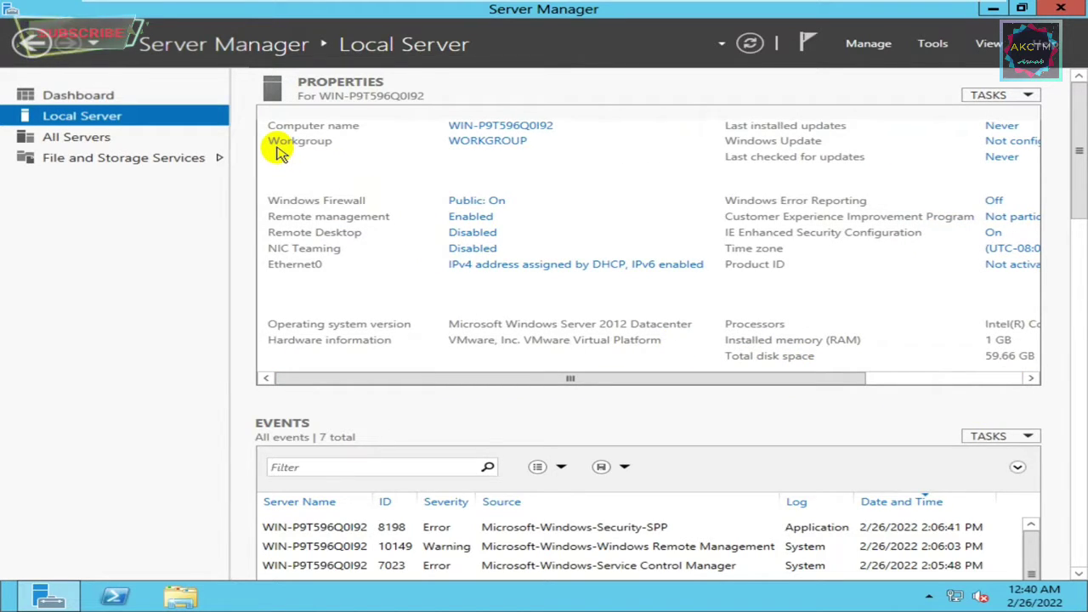
# Browse the All Servers page, scrolling through its server list and panels
pyautogui.click(85, 138)
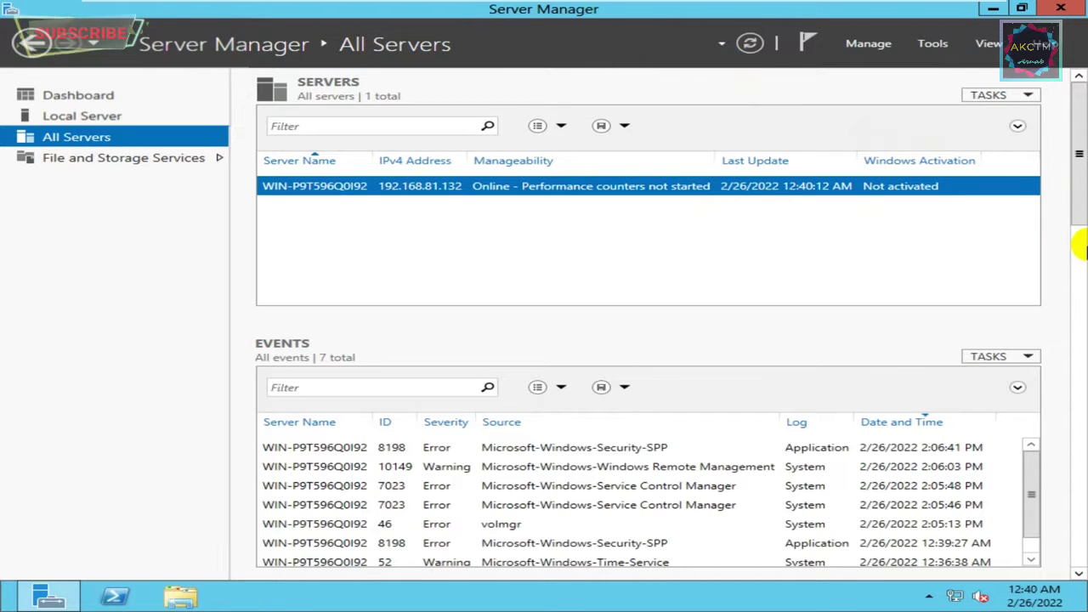
pyautogui.scroll(-10, 1054, 191)
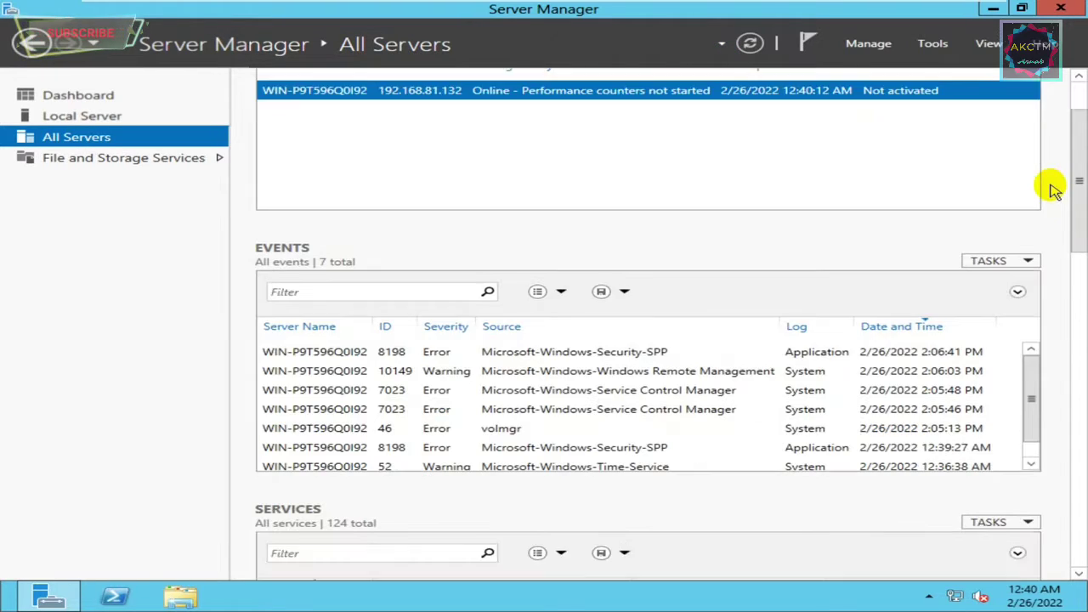
pyautogui.scroll(-3, 1054, 190)
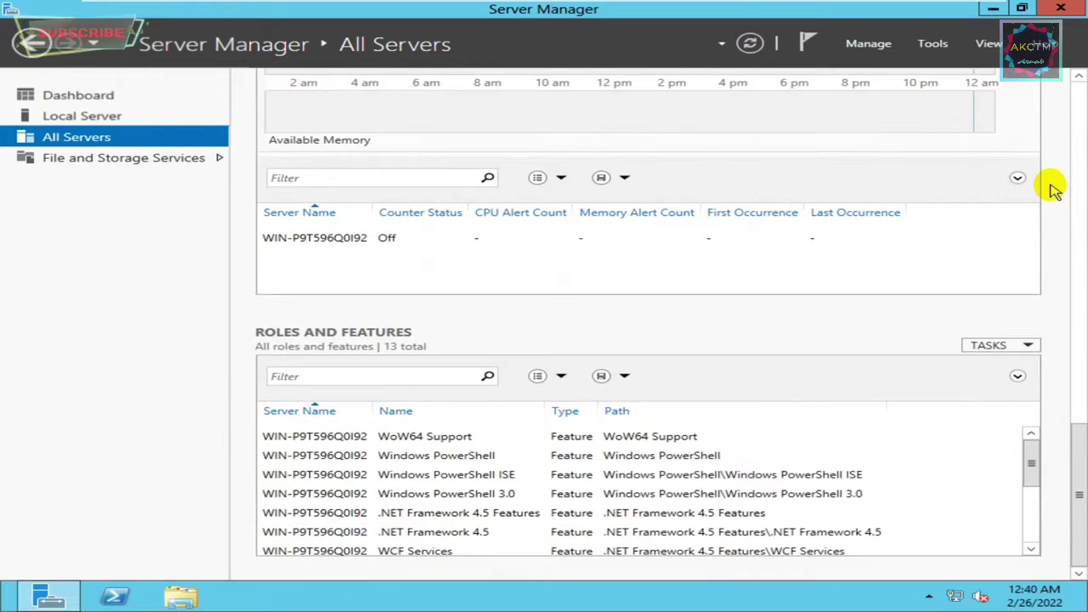
pyautogui.scroll(13, 1054, 190)
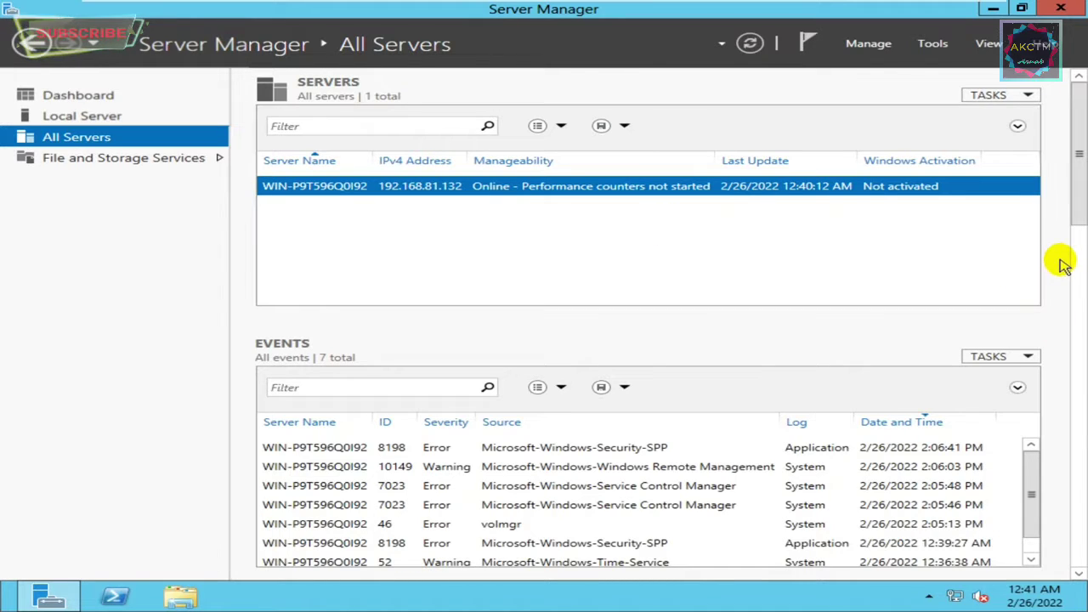
pyautogui.scroll(-2, 1063, 263)
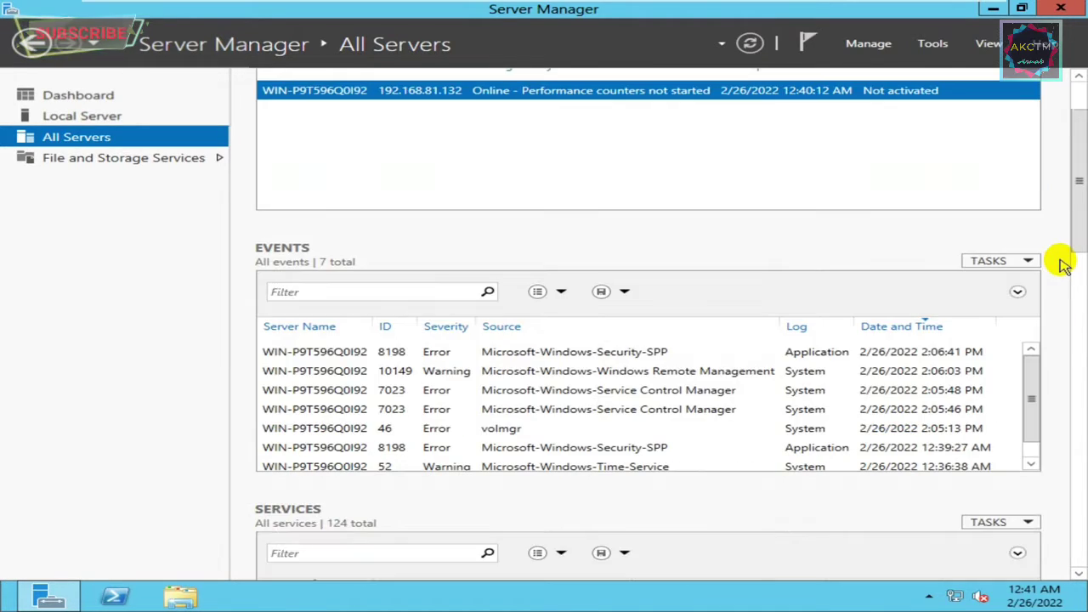
pyautogui.scroll(2, 1062, 264)
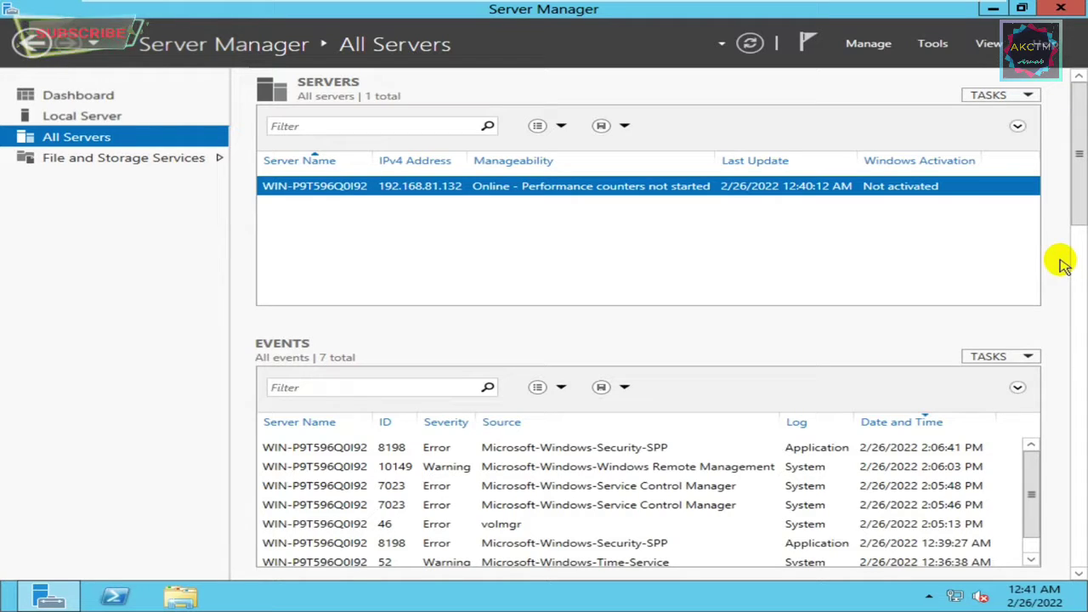
pyautogui.scroll(-8, 1062, 263)
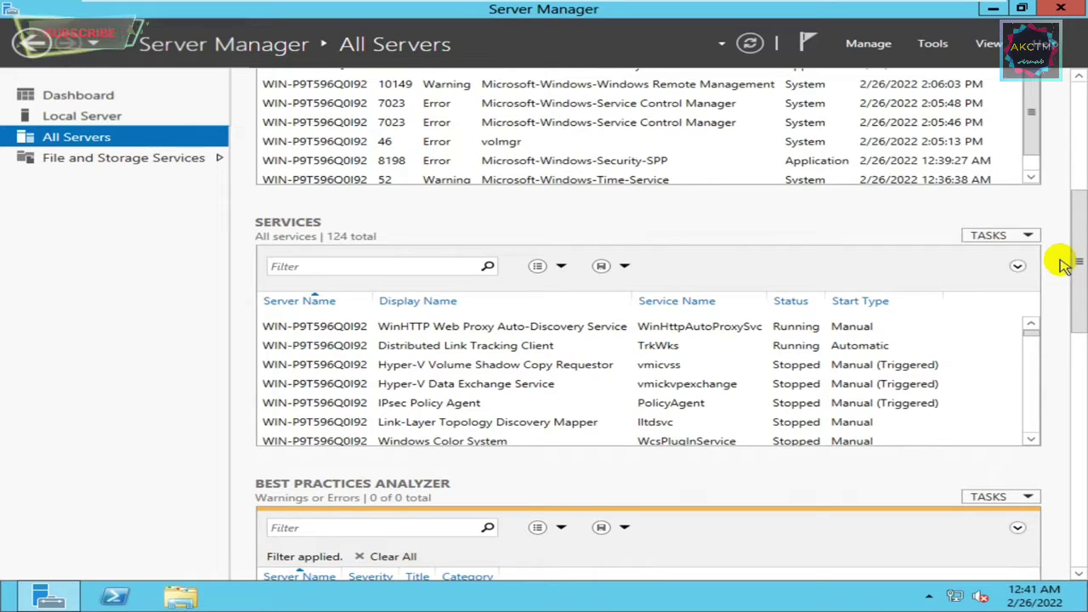
pyautogui.scroll(-16, 1063, 263)
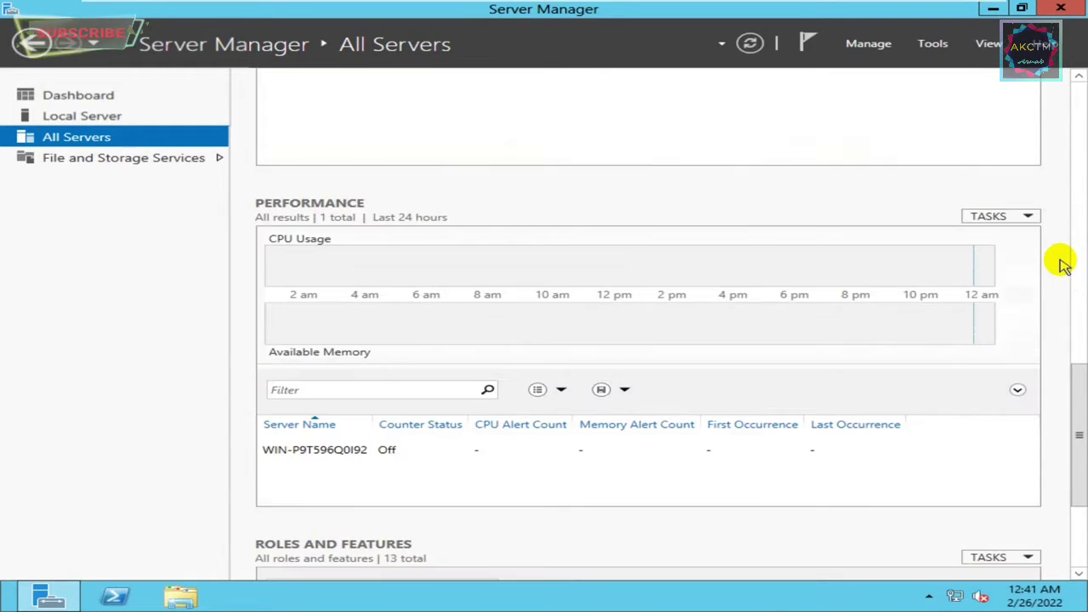
pyautogui.scroll(15, 1063, 263)
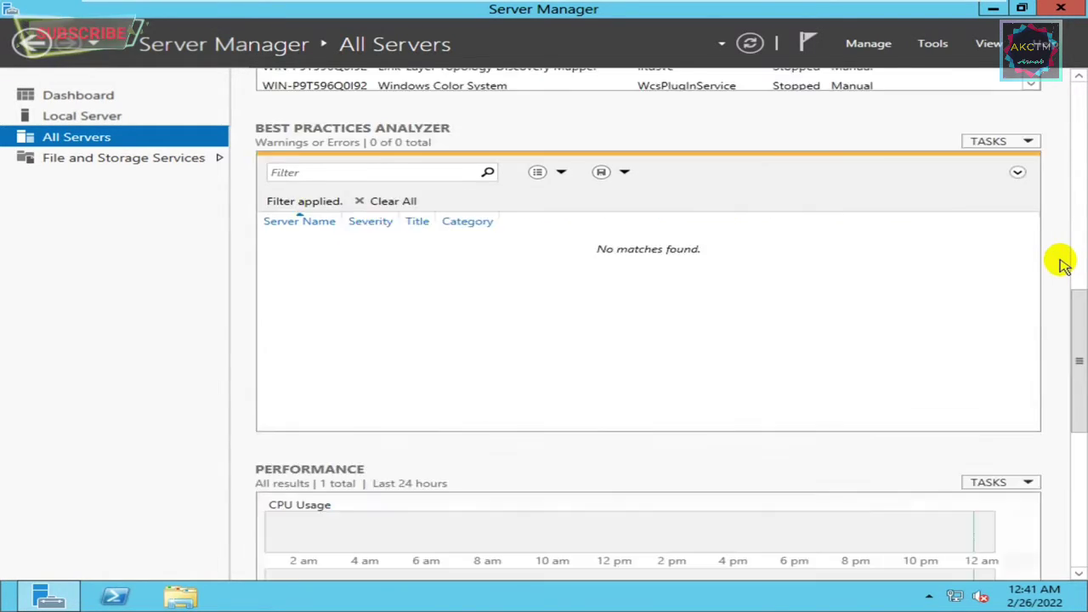
# Visit File and Storage Services, then return to the Server Manager Dashboard
pyautogui.click(95, 166)
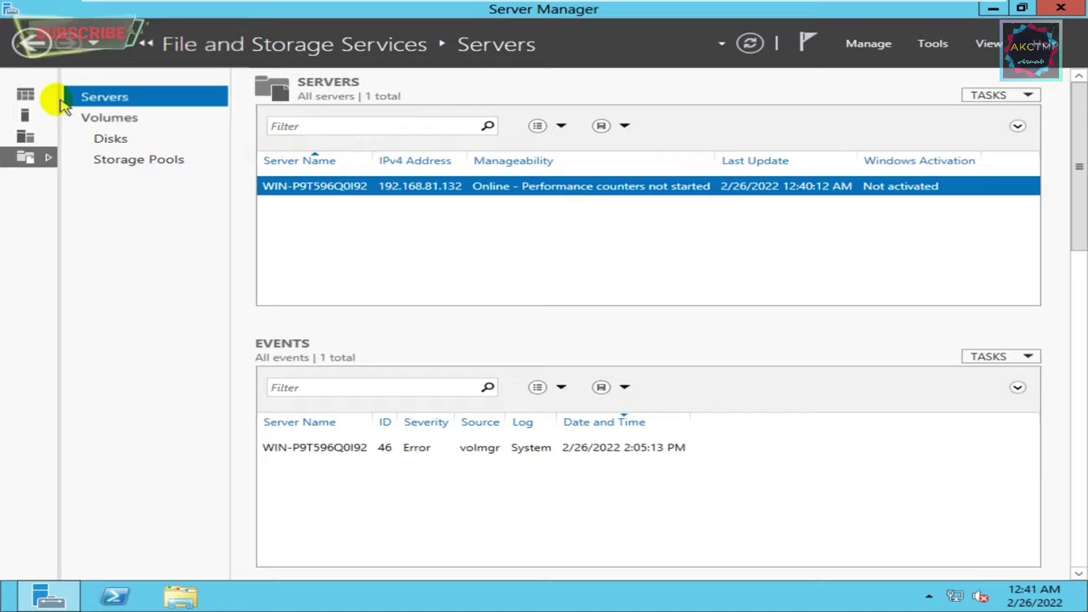
pyautogui.click(34, 44)
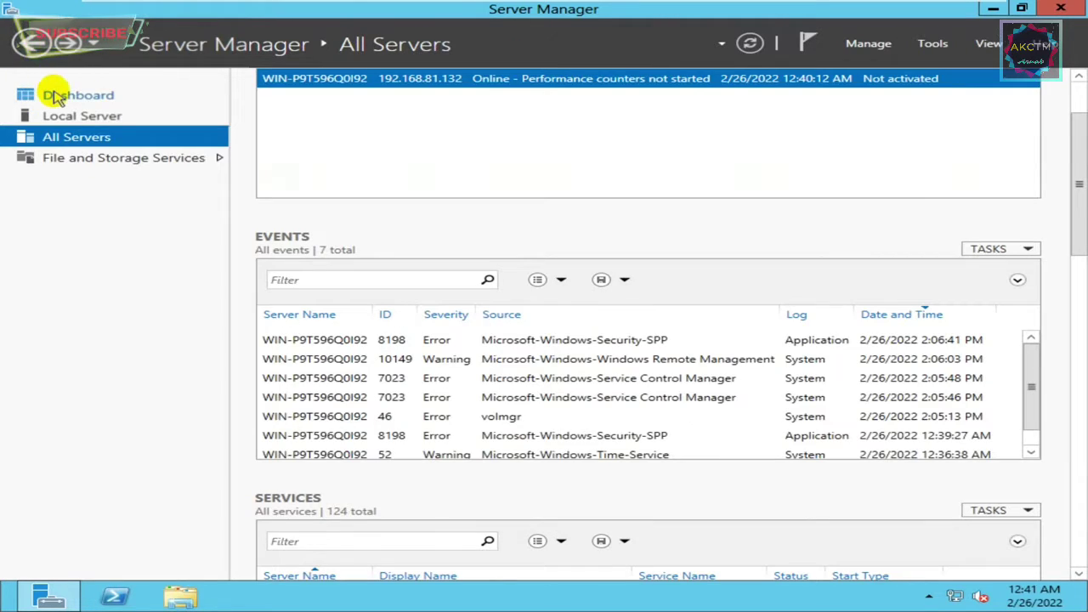
pyautogui.click(56, 96)
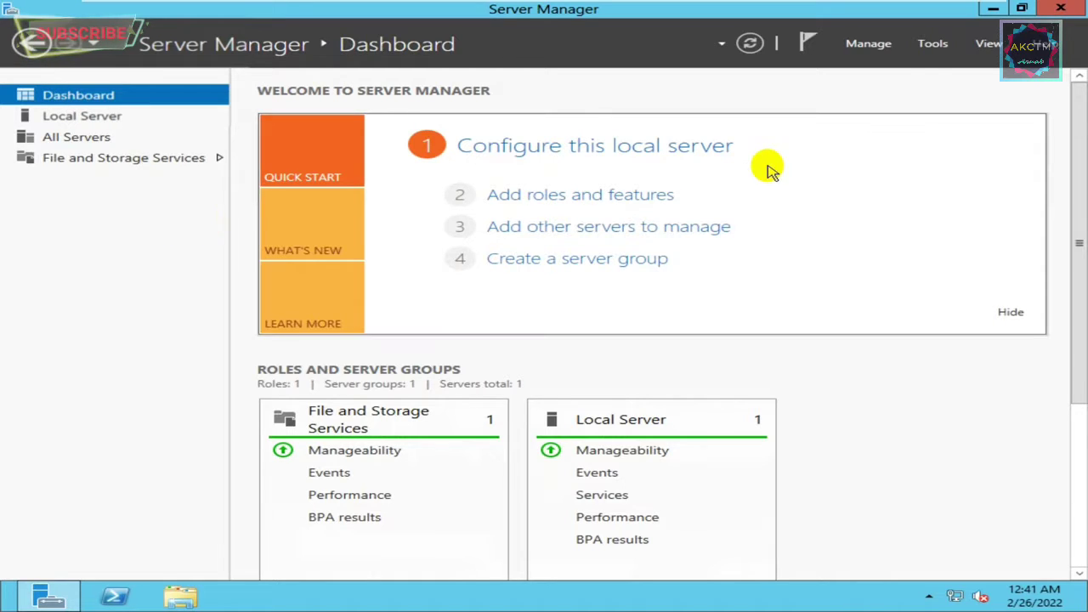
pyautogui.click(1059, 10)
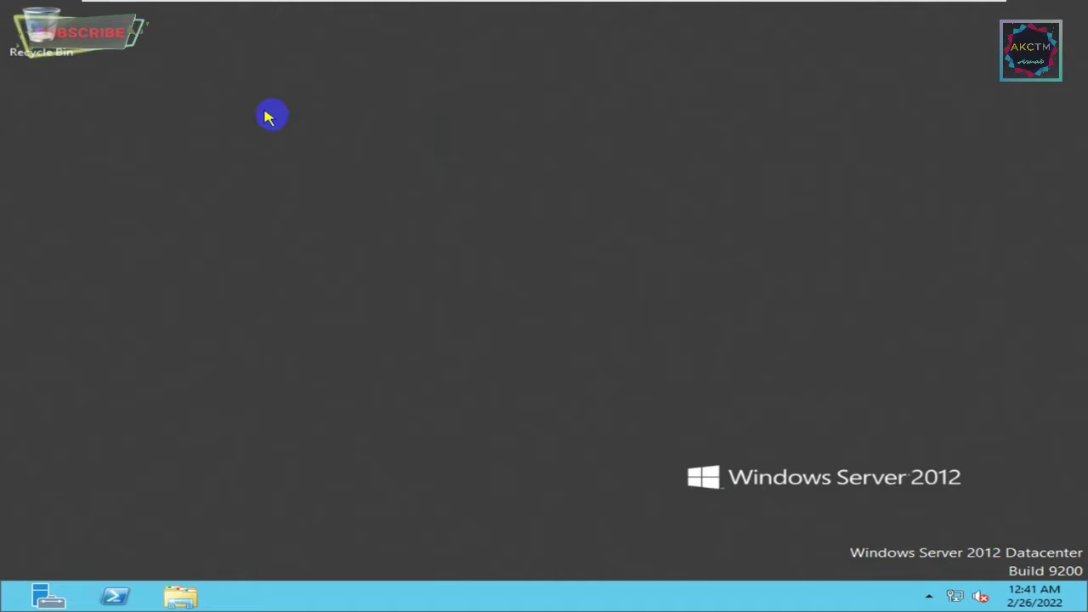
pyautogui.rightClick(376, 120)
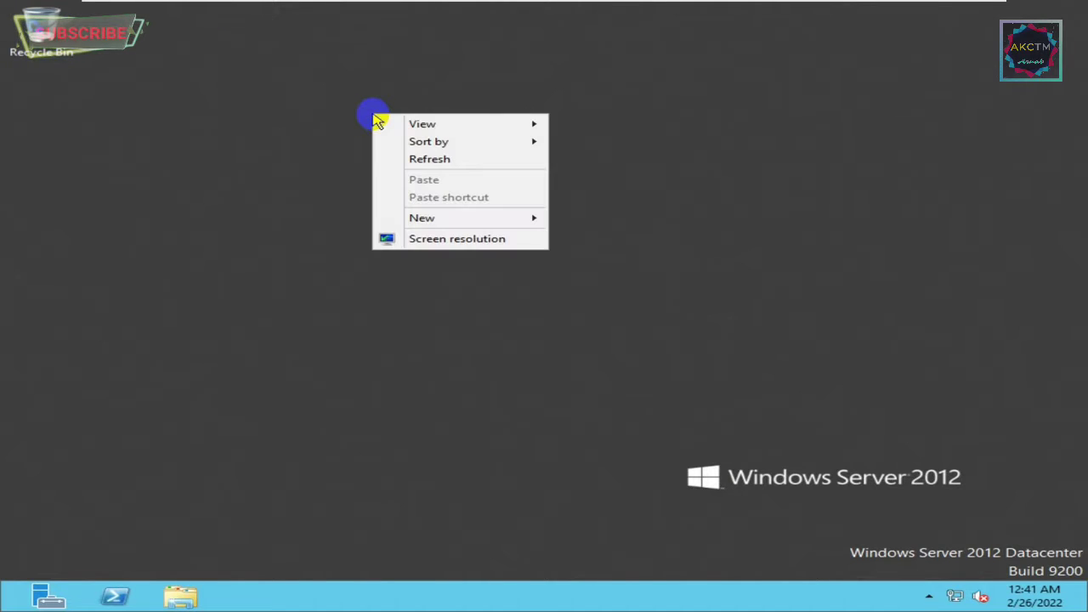
pyautogui.click(442, 238)
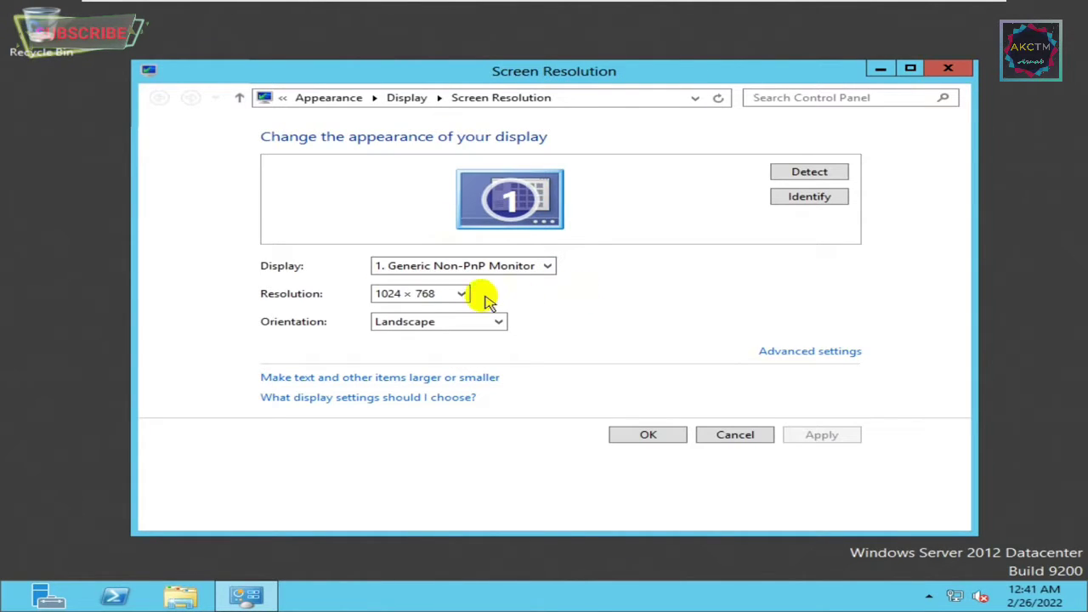
pyautogui.click(462, 293)
pyautogui.click(463, 293)
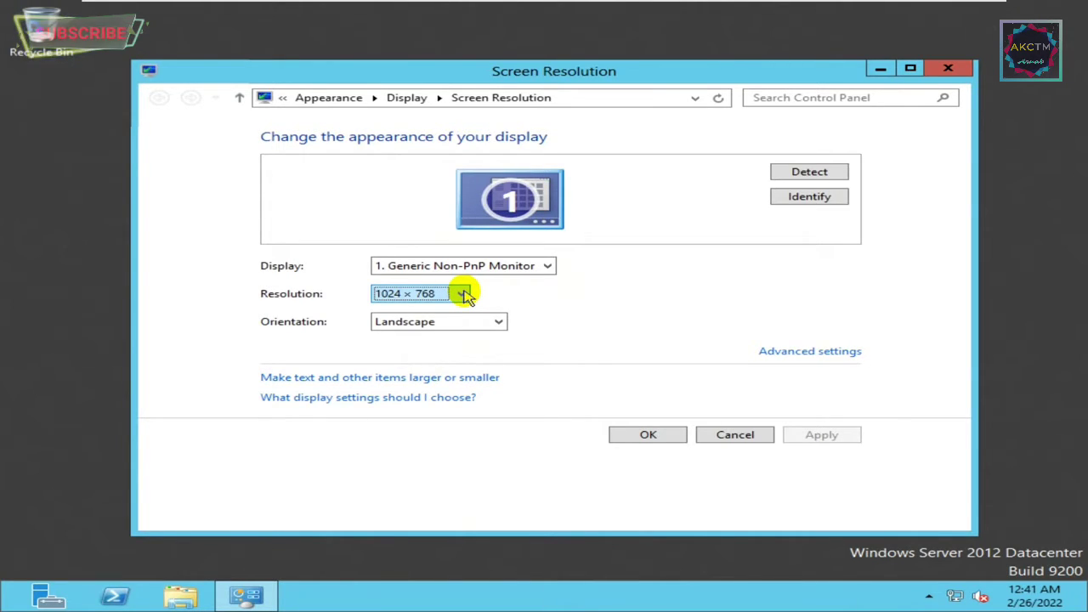
pyautogui.click(807, 351)
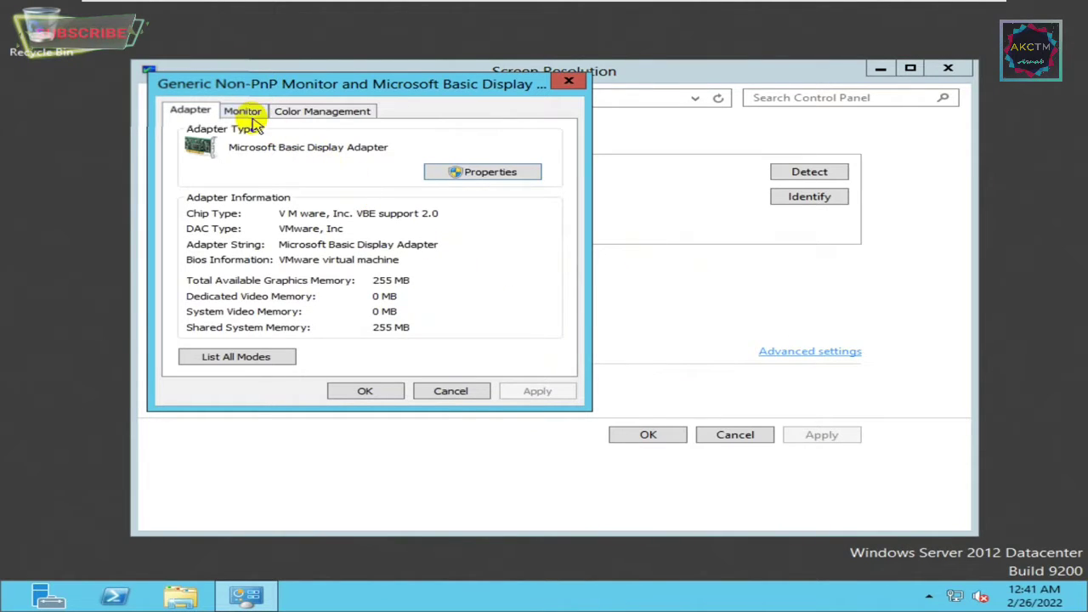
pyautogui.click(246, 112)
pyautogui.click(307, 111)
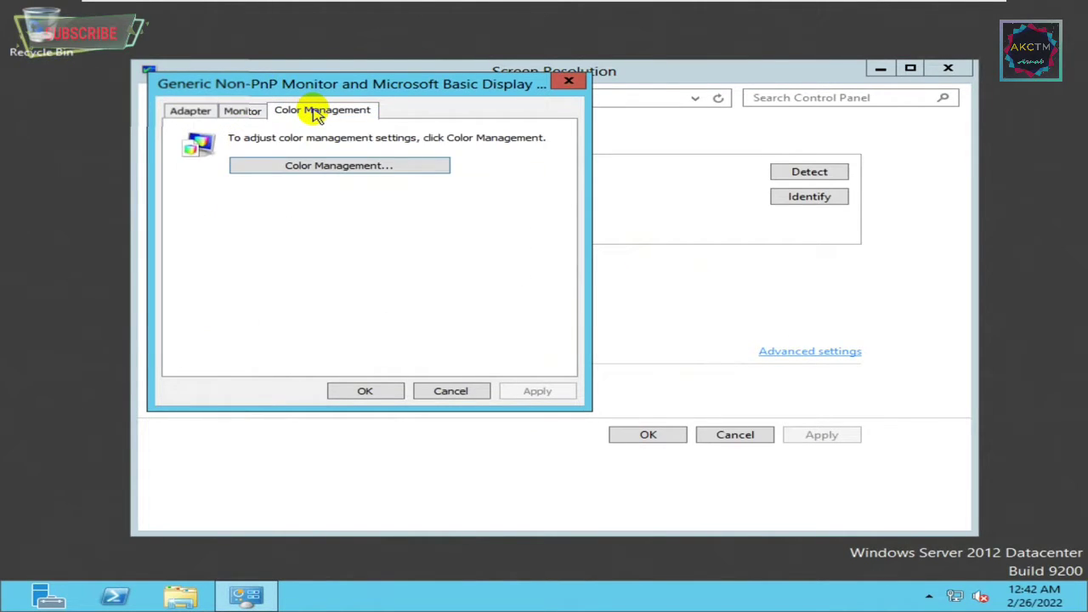
pyautogui.click(254, 111)
pyautogui.click(317, 237)
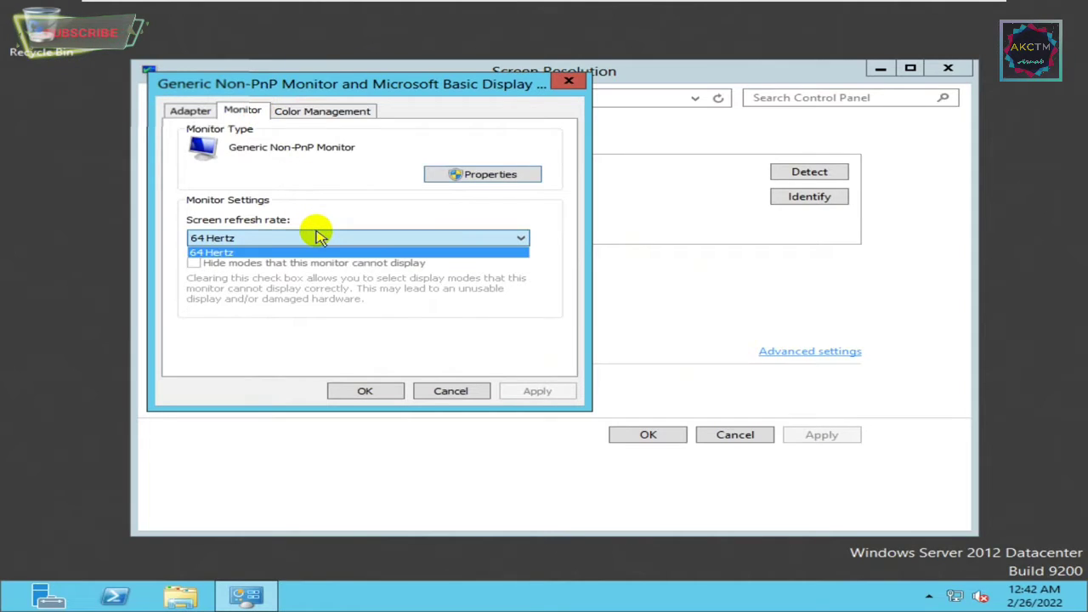
pyautogui.click(314, 234)
pyautogui.click(196, 110)
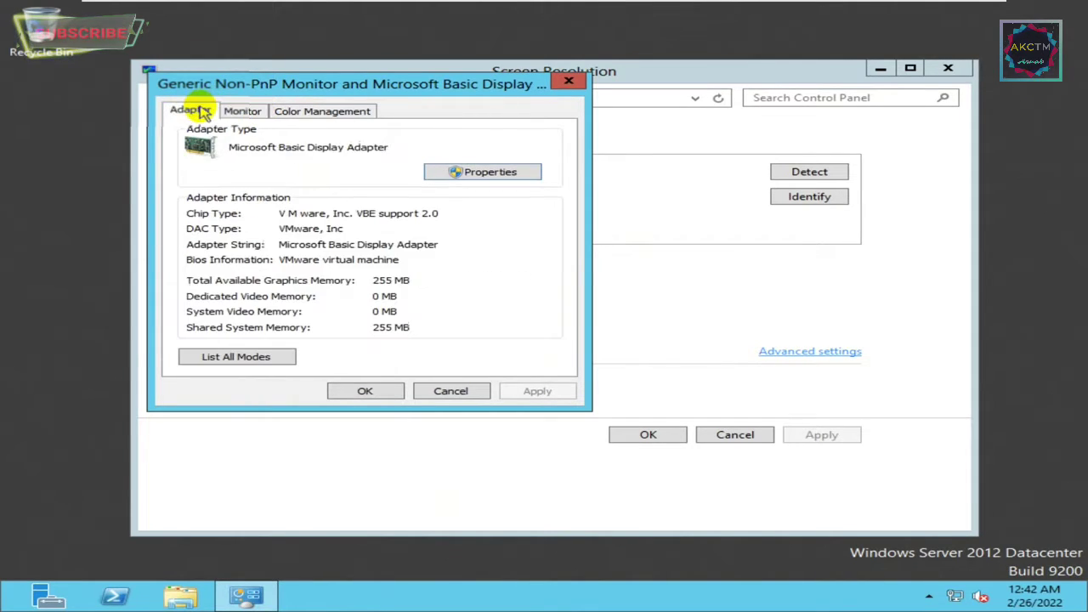
pyautogui.click(291, 112)
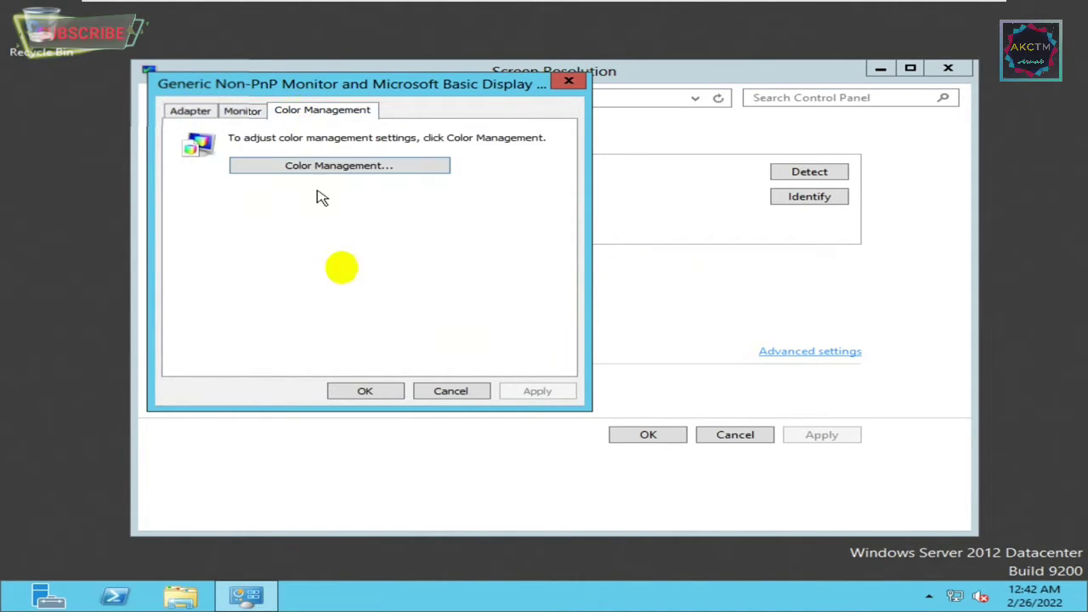
pyautogui.click(432, 393)
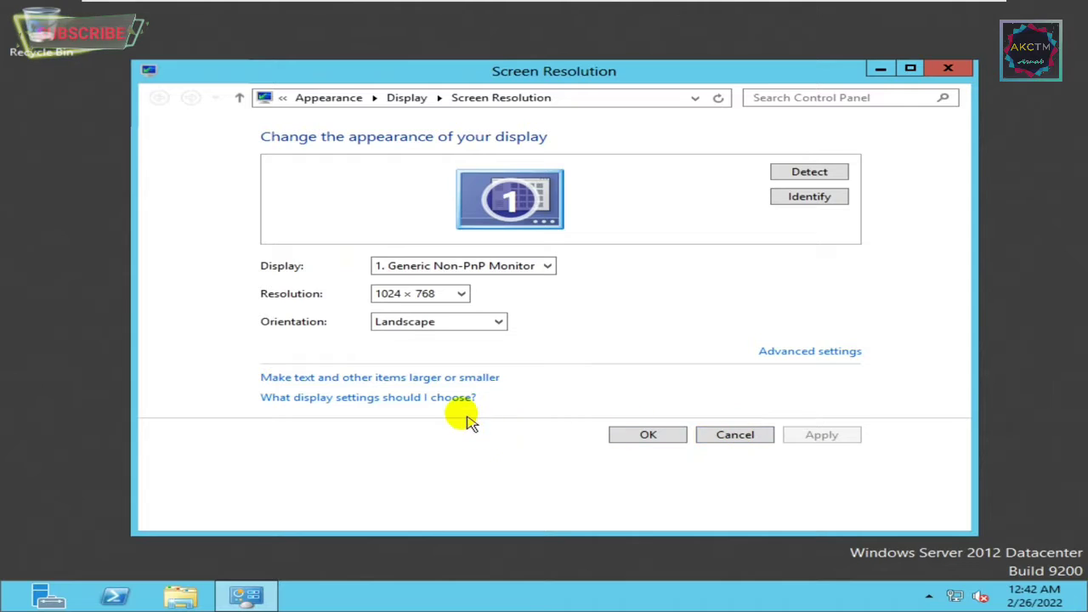
pyautogui.click(736, 435)
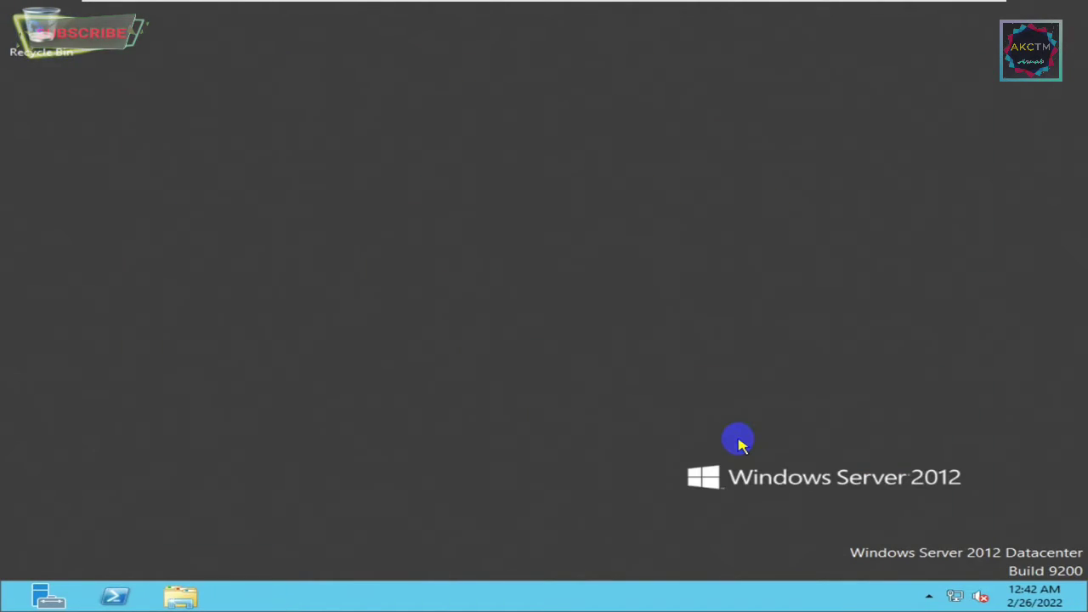
# Bring up Server Manager, then open and close a PowerShell console from the taskbar
pyautogui.click(40, 599)
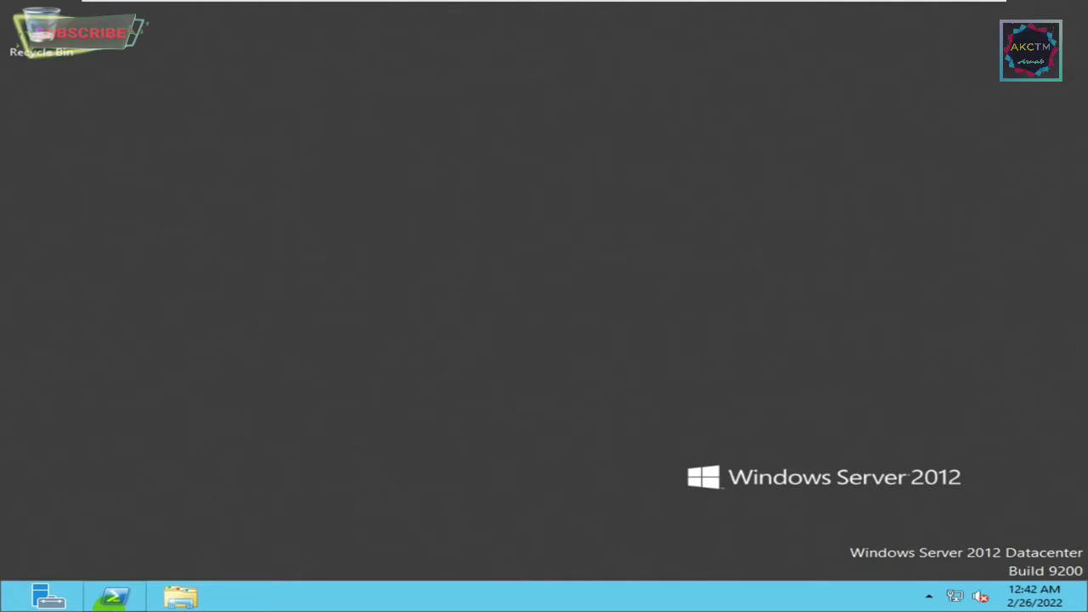
pyautogui.click(116, 600)
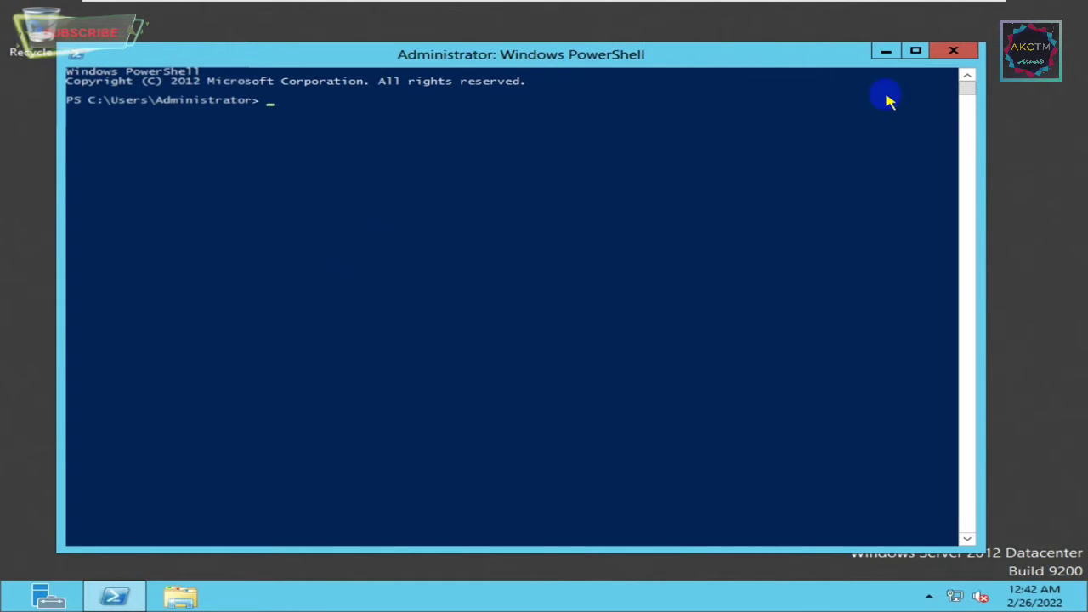
pyautogui.click(953, 51)
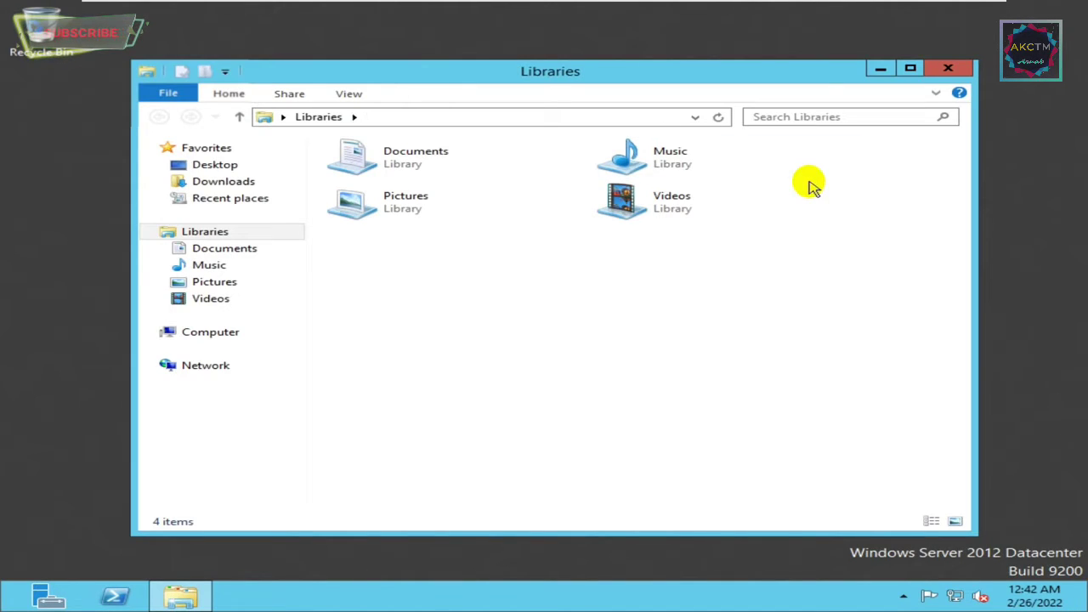
# Expand Computer and browse Local Disk (C:) and DVD Drive (D:), ending back on Local Disk (C:)
pyautogui.click(151, 333)
pyautogui.click(206, 352)
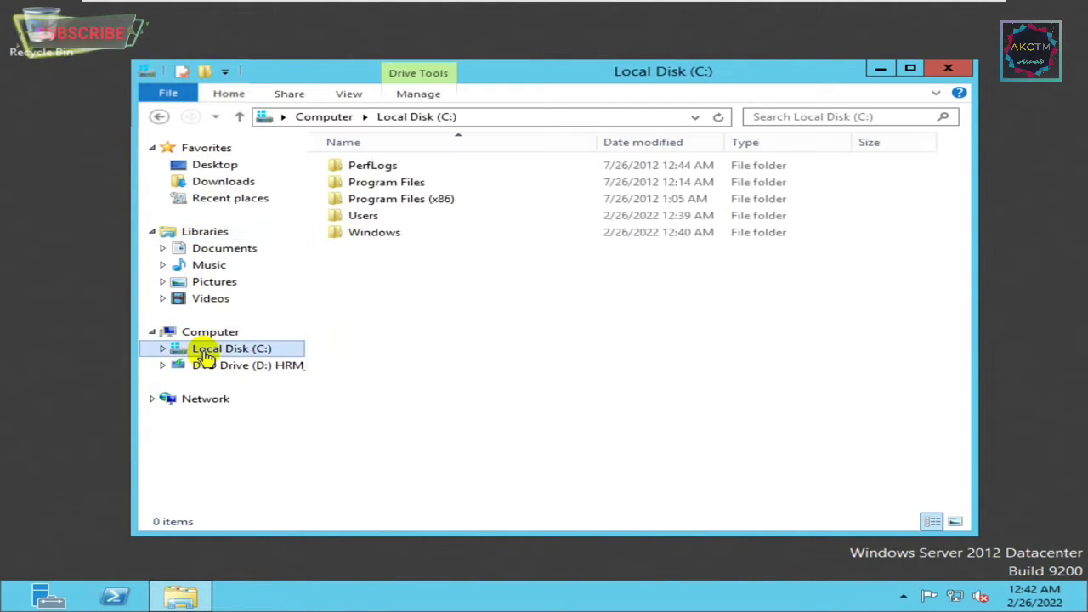
pyautogui.click(265, 368)
pyautogui.click(189, 349)
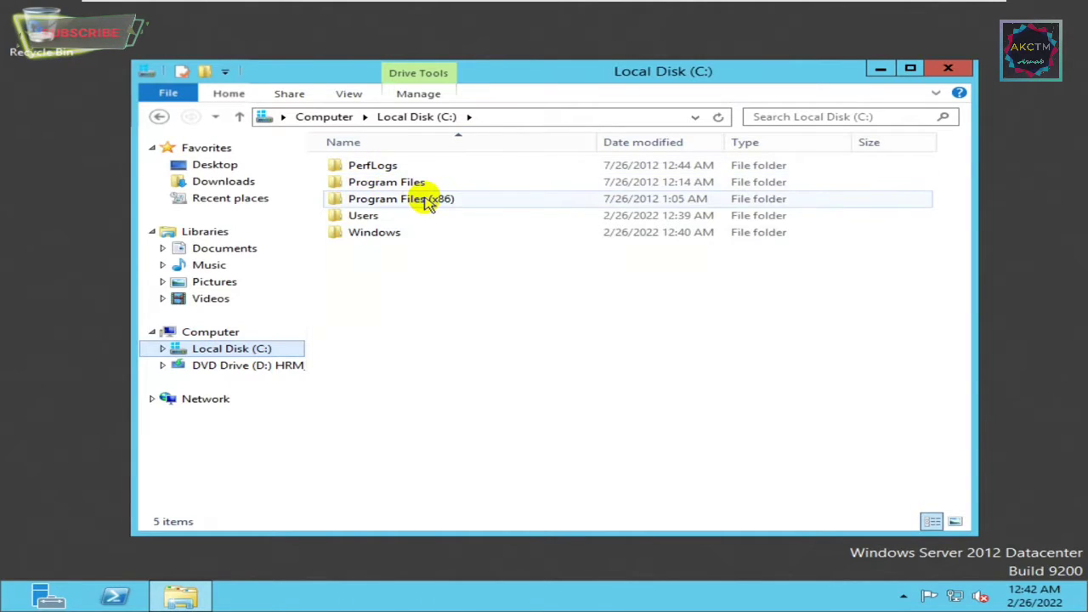
pyautogui.moveTo(428, 204)
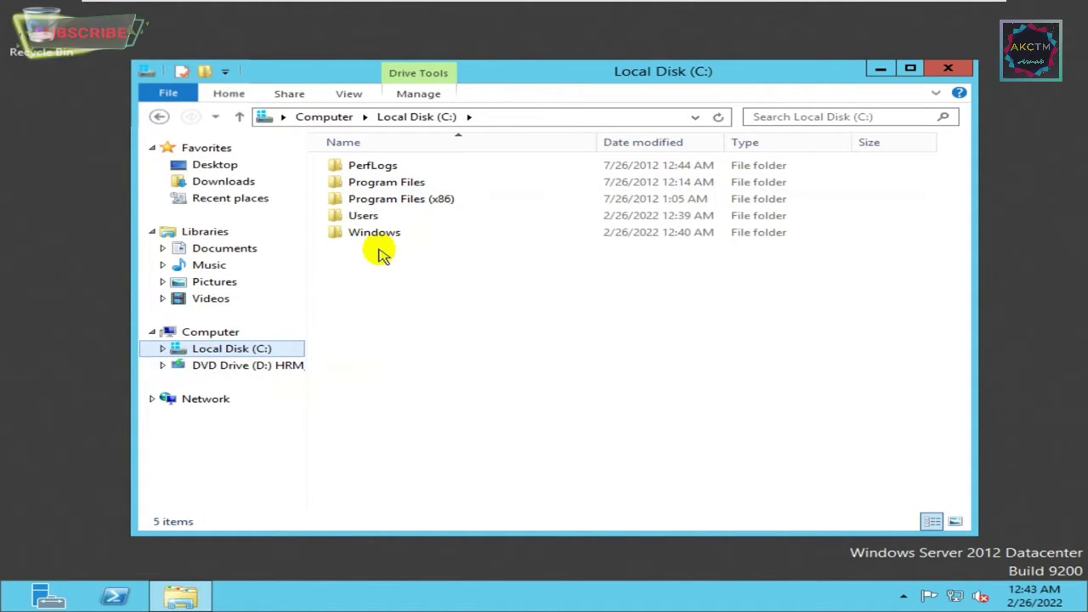
# Browse Program Files (x86), Program Files and Users\Administrator on C:, returning to the drive each time
pyautogui.doubleClick(417, 204)
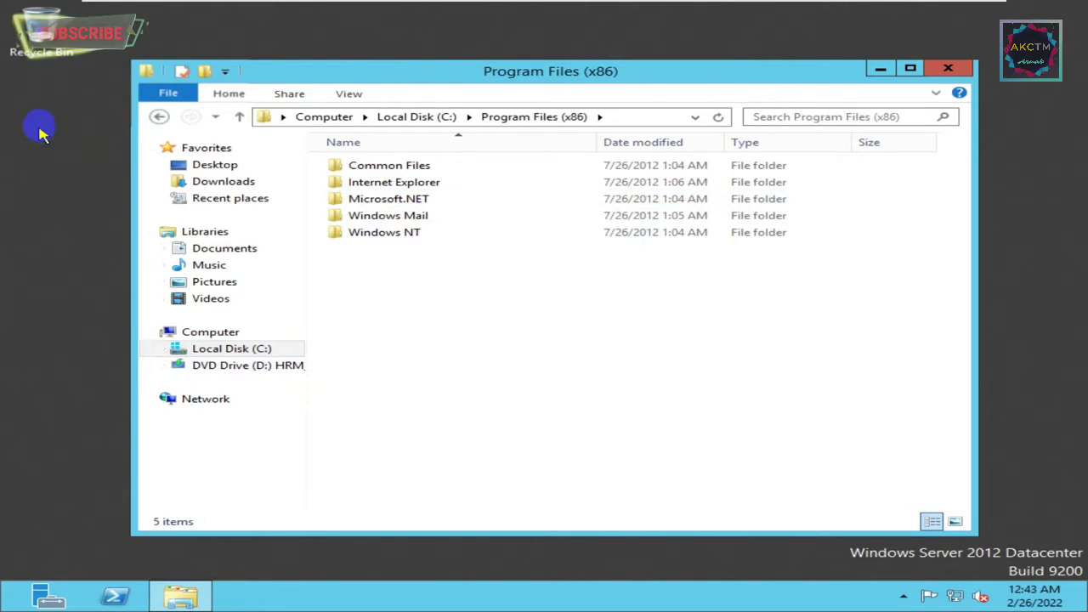
pyautogui.click(160, 119)
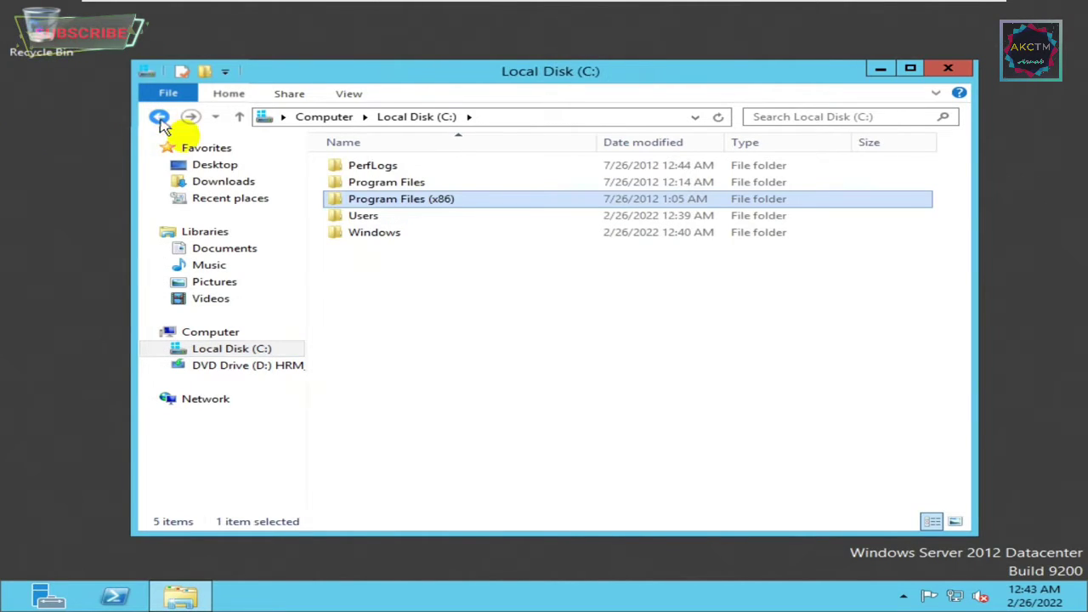
pyautogui.doubleClick(366, 186)
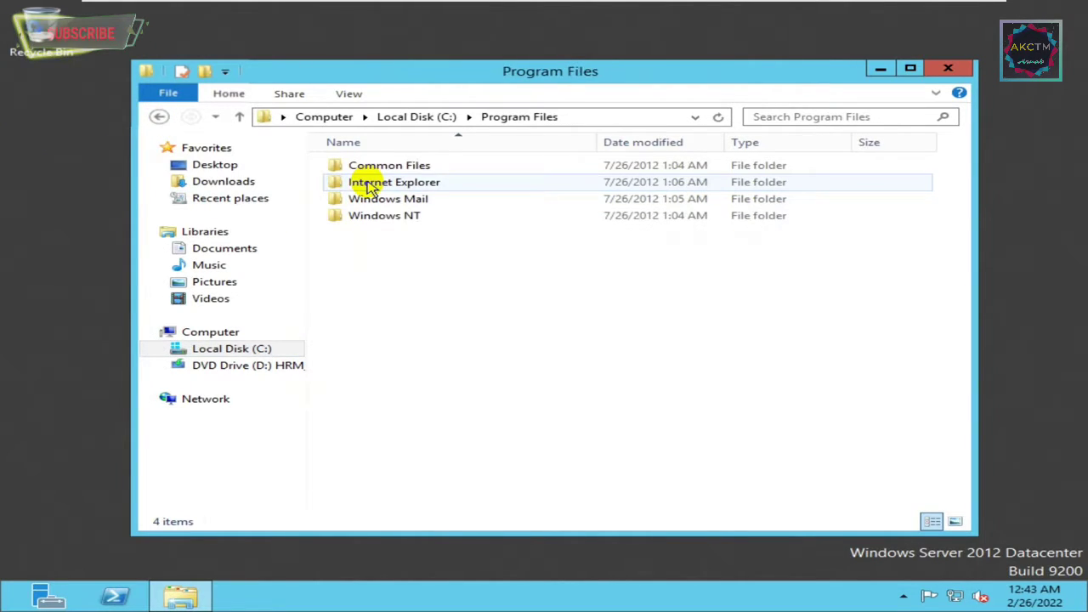
pyautogui.click(160, 117)
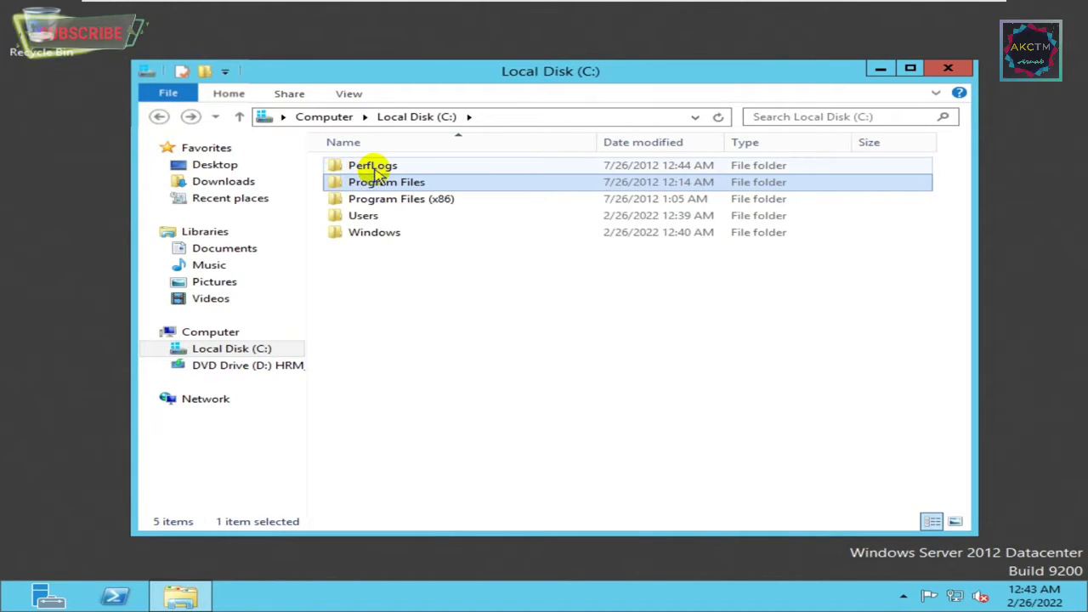
pyautogui.doubleClick(374, 215)
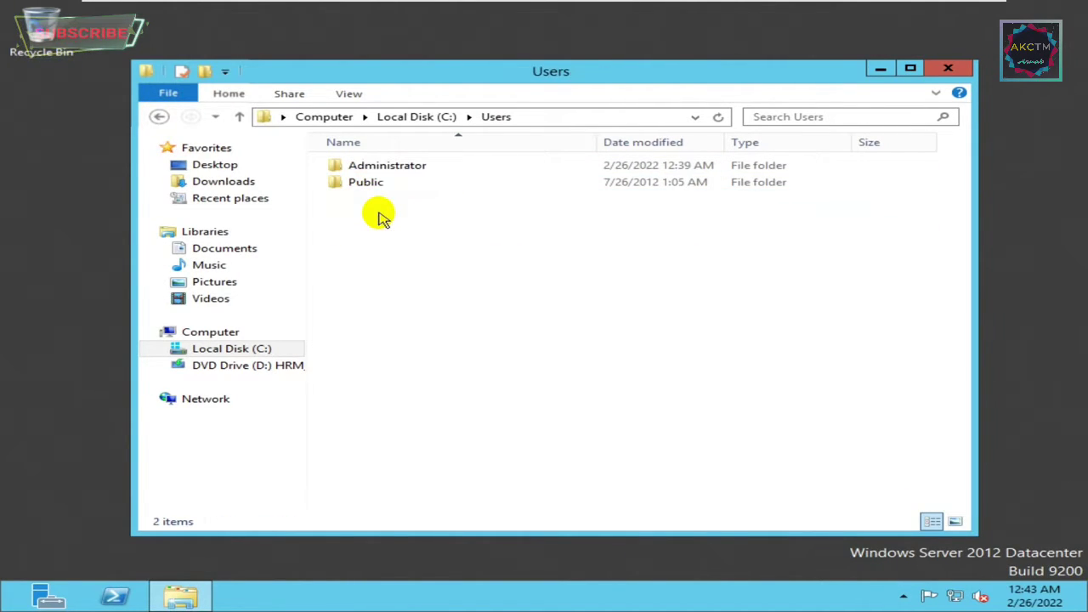
pyautogui.doubleClick(367, 170)
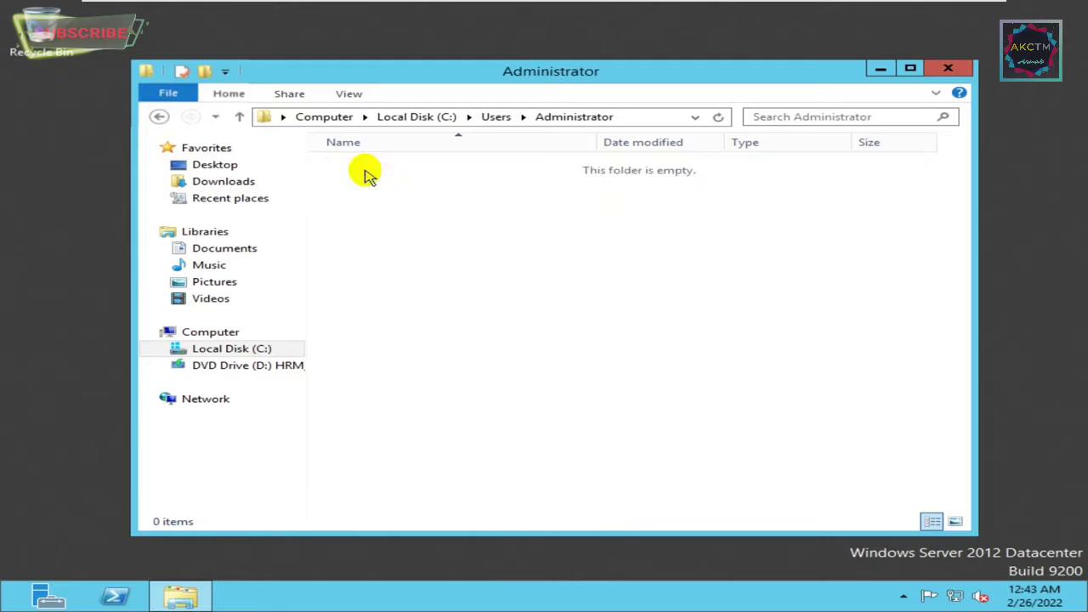
pyautogui.click(160, 116)
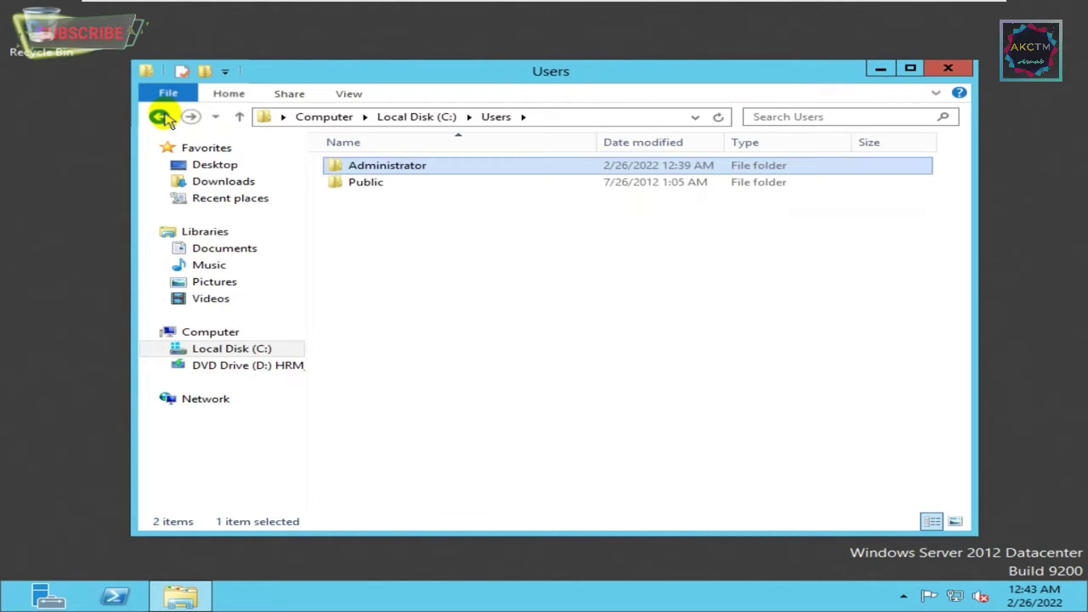
pyautogui.click(162, 117)
# Look through the Windows and Users\Administrator folders, then switch to DVD Drive (D:)
pyautogui.doubleClick(386, 241)
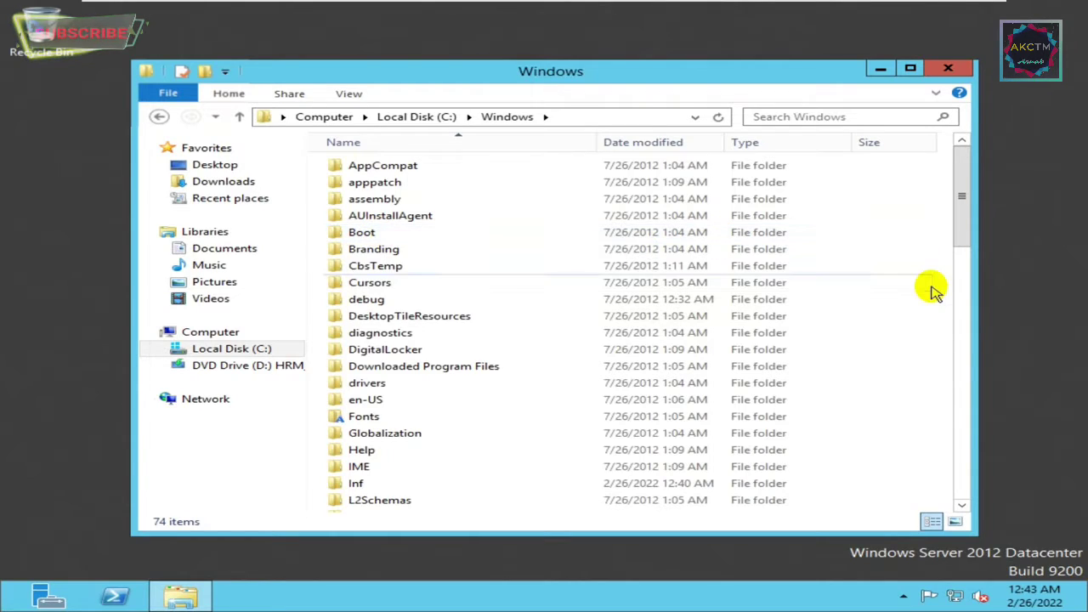
pyautogui.scroll(-15, 929, 289)
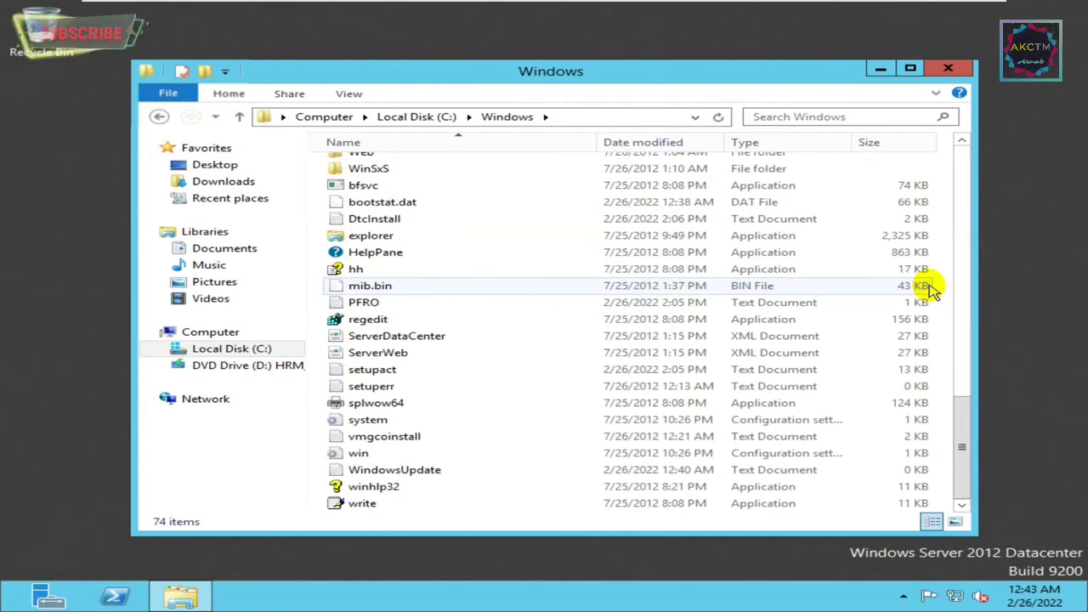
pyautogui.scroll(15, 929, 289)
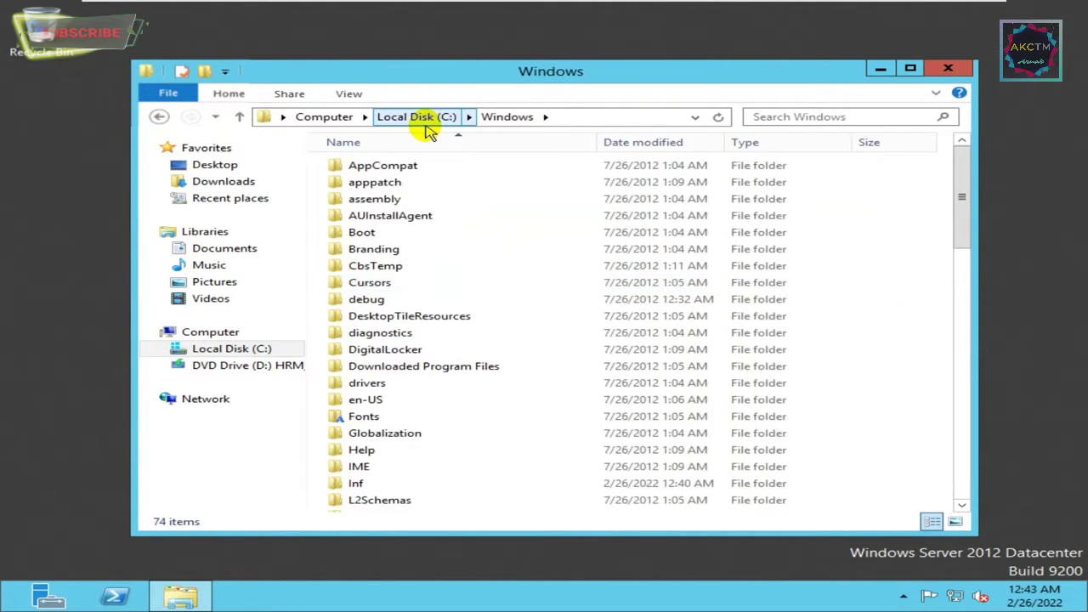
pyautogui.click(159, 118)
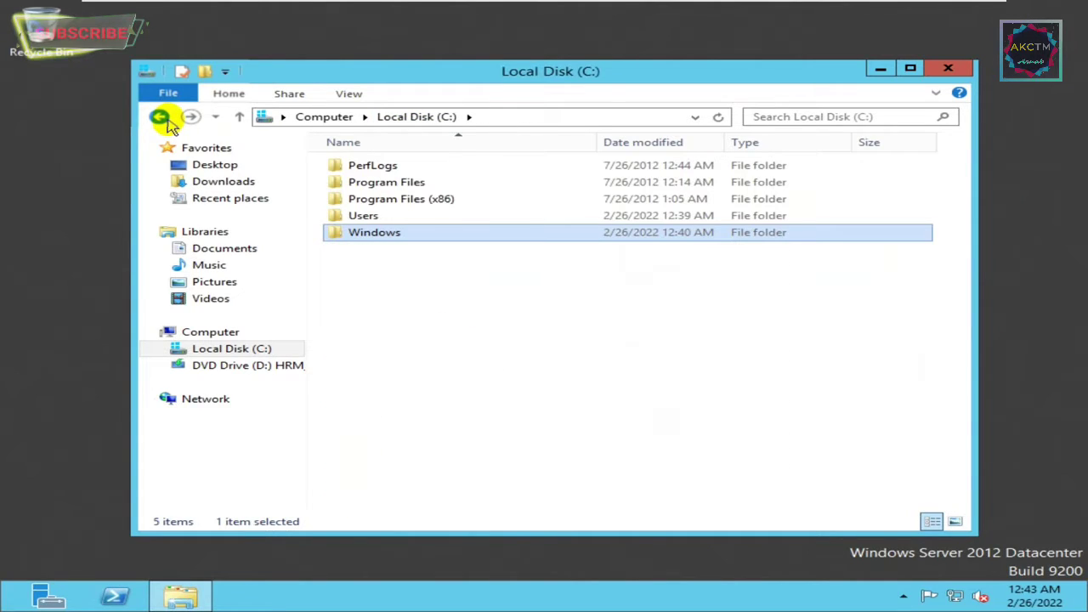
pyautogui.doubleClick(384, 214)
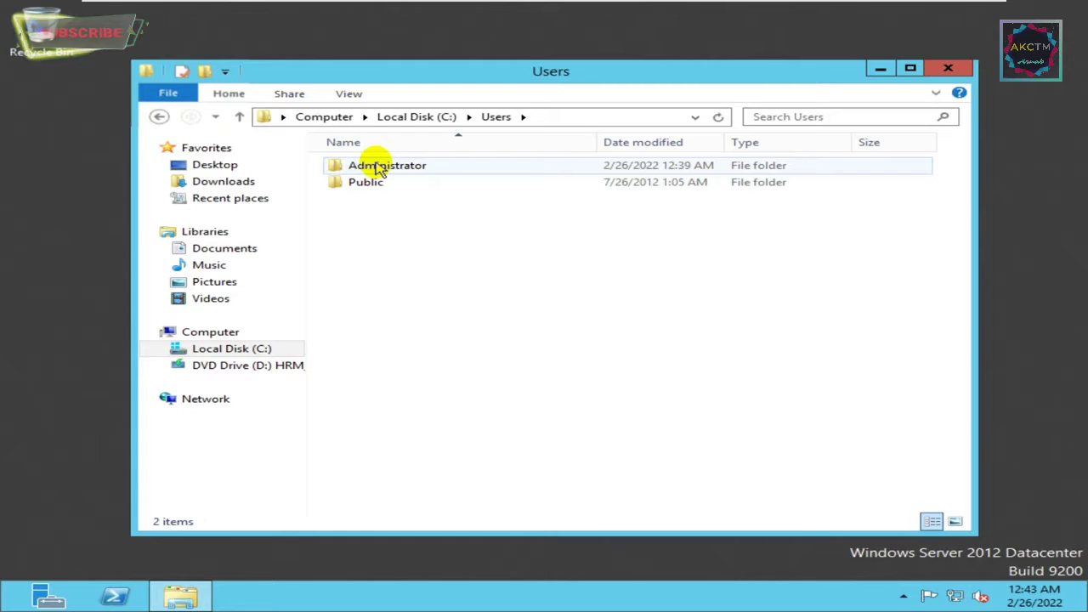
pyautogui.doubleClick(378, 166)
pyautogui.click(159, 118)
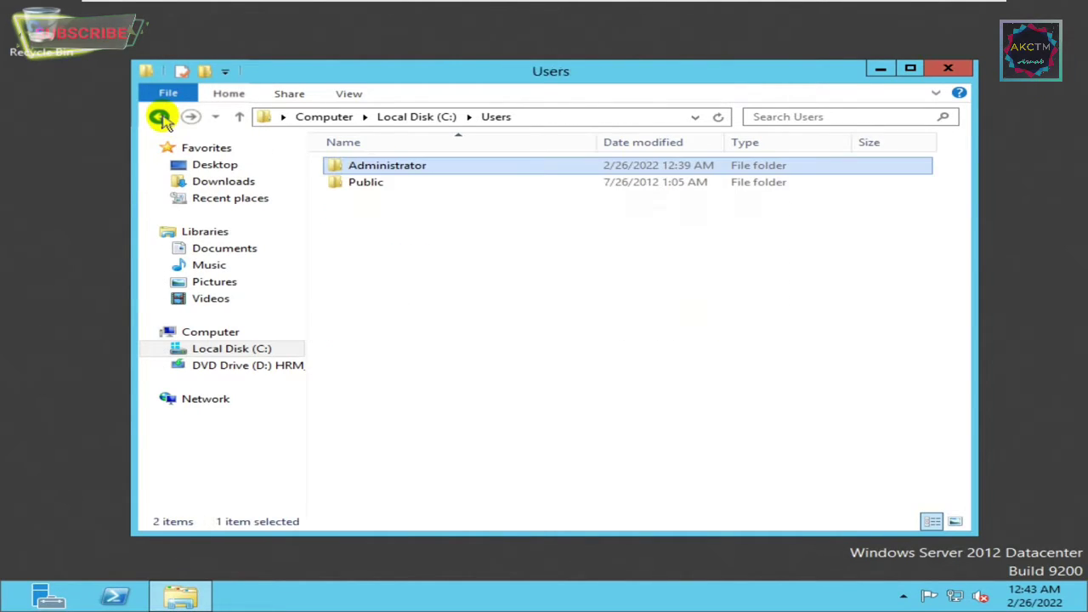
pyautogui.click(160, 117)
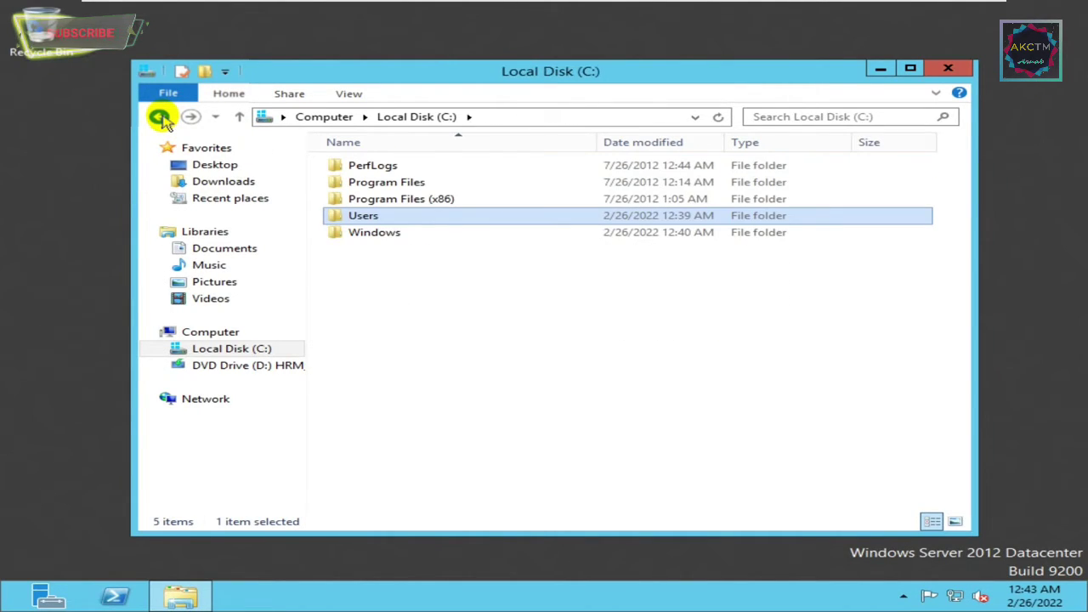
pyautogui.click(504, 433)
pyautogui.click(265, 367)
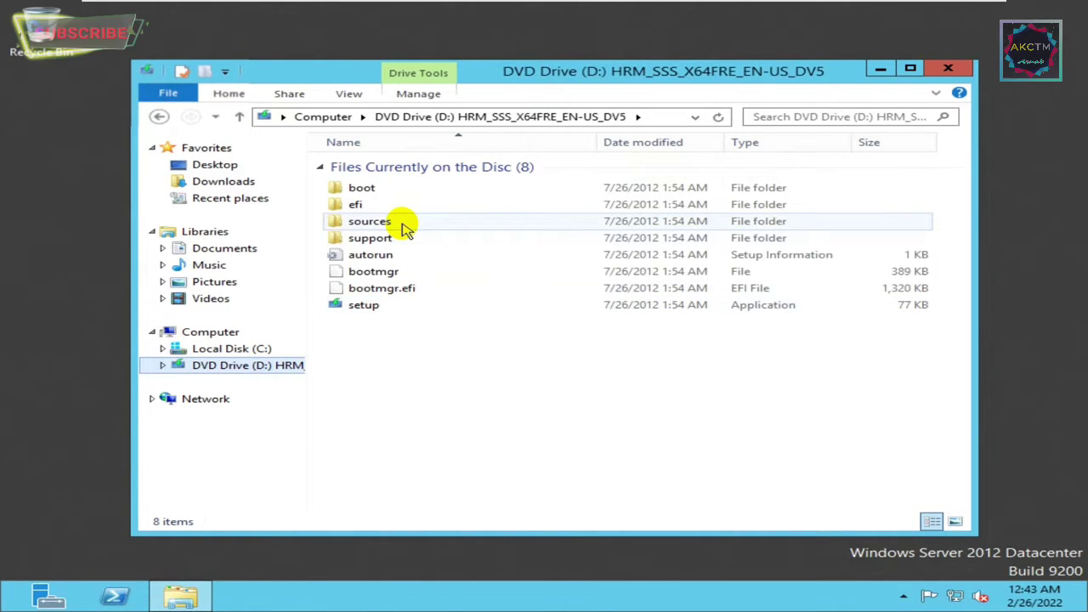
pyautogui.doubleClick(376, 238)
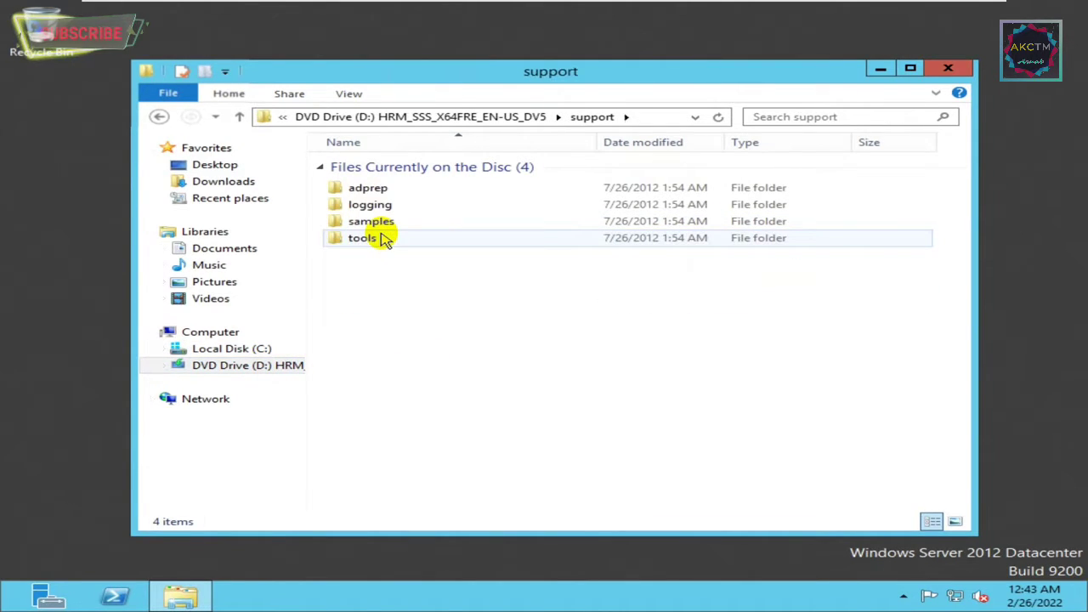
pyautogui.doubleClick(376, 188)
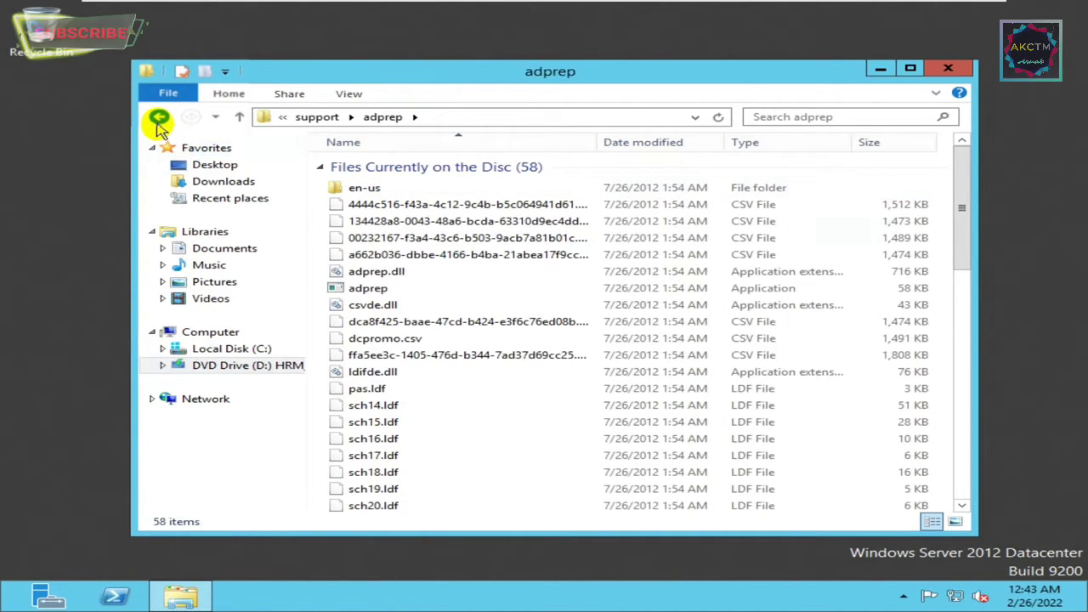
pyautogui.scroll(-12, 595, 446)
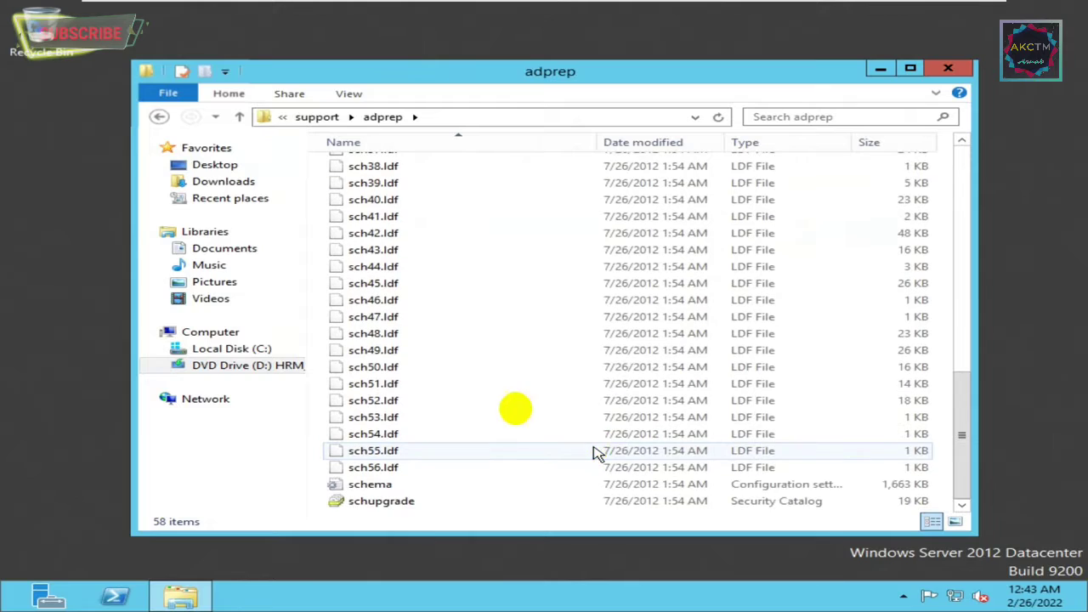
pyautogui.click(159, 116)
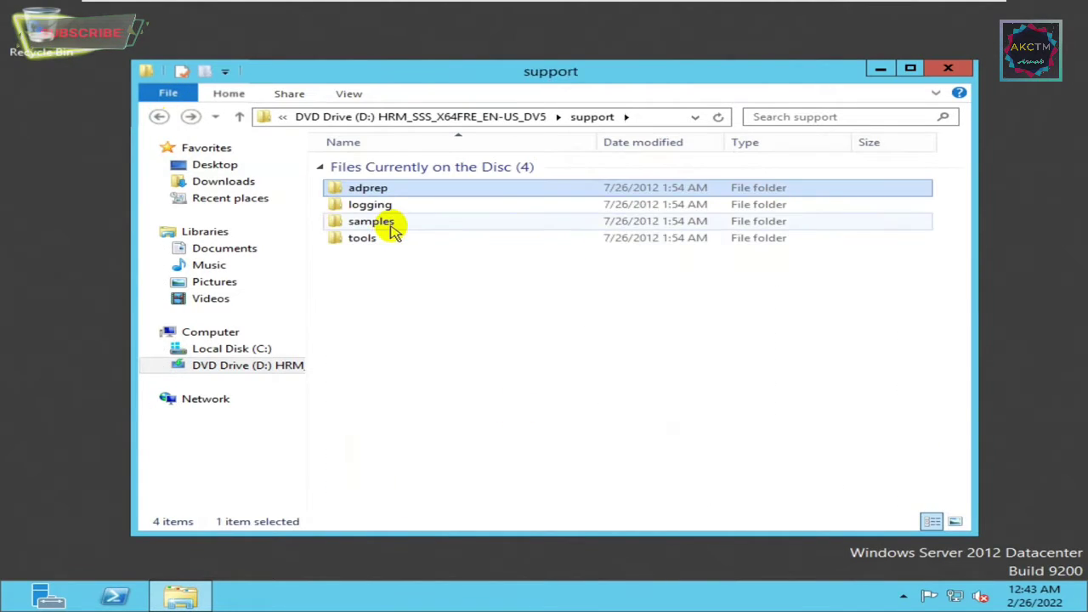
pyautogui.doubleClick(367, 207)
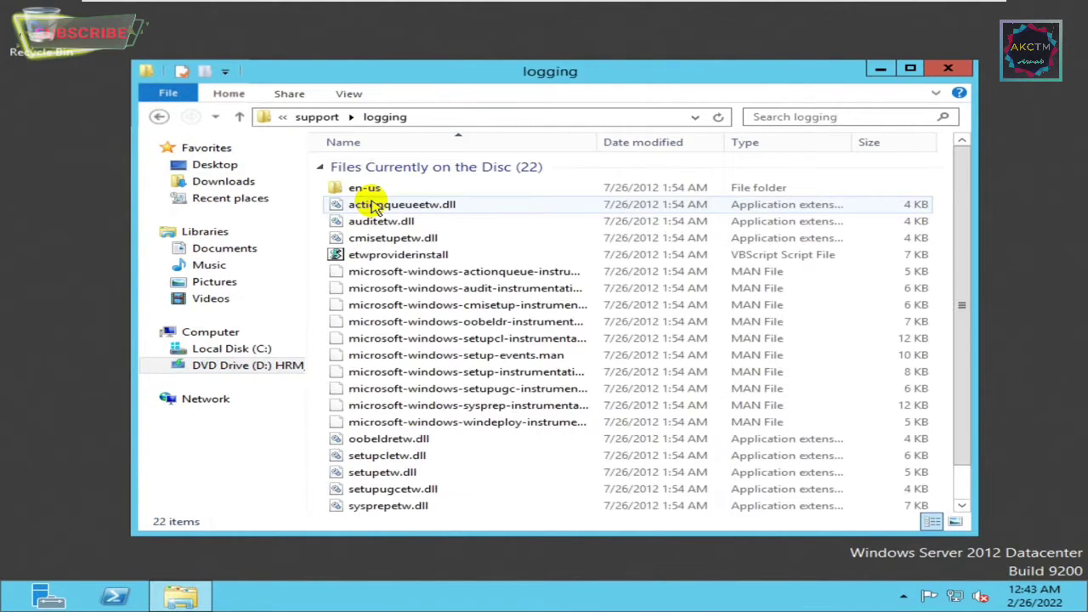
pyautogui.click(159, 116)
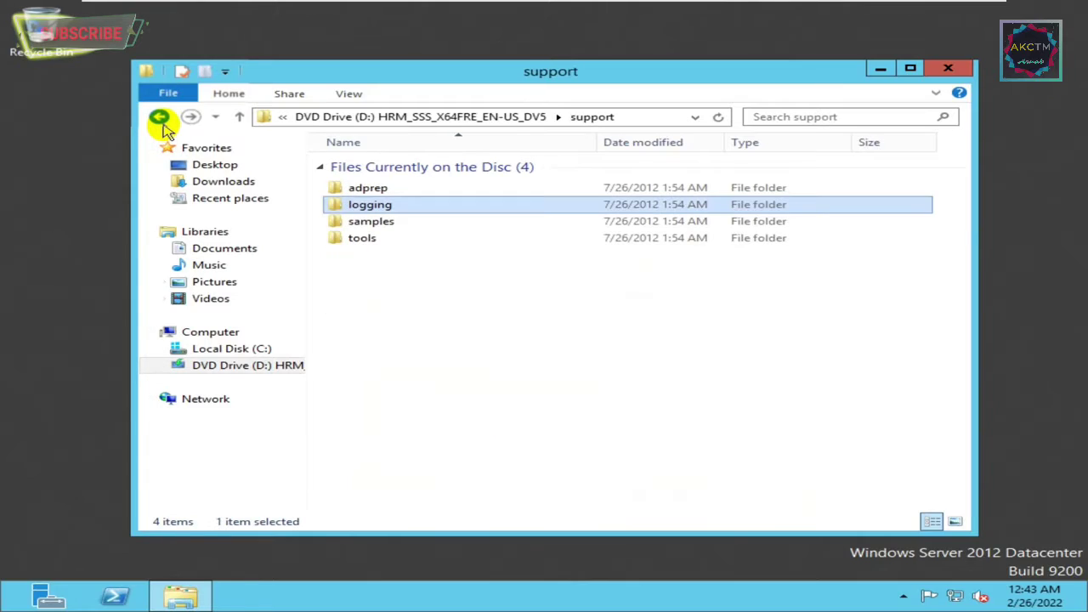
pyautogui.doubleClick(370, 223)
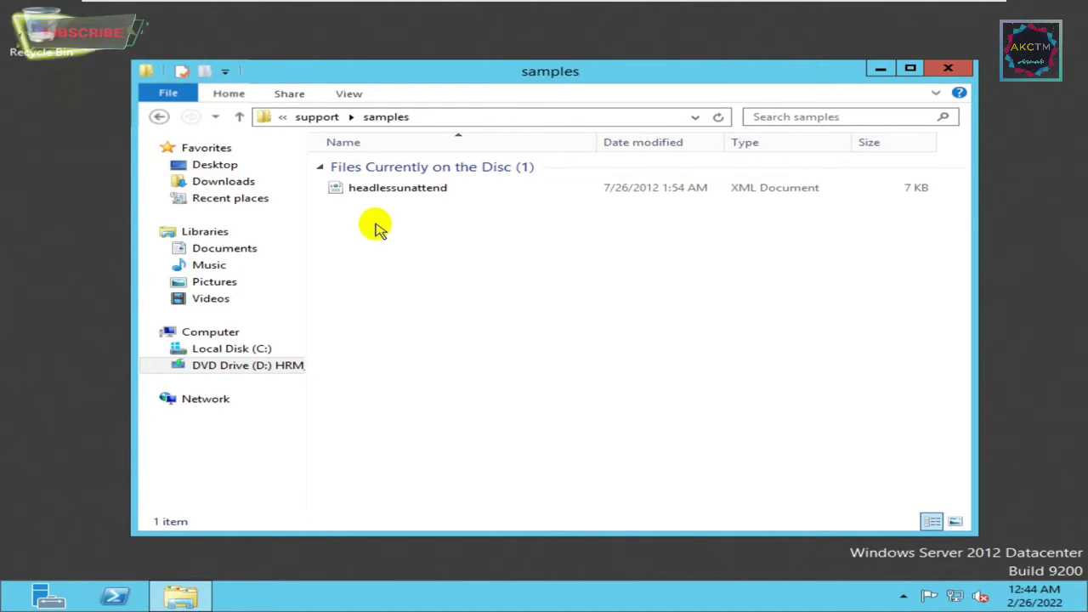
pyautogui.click(317, 117)
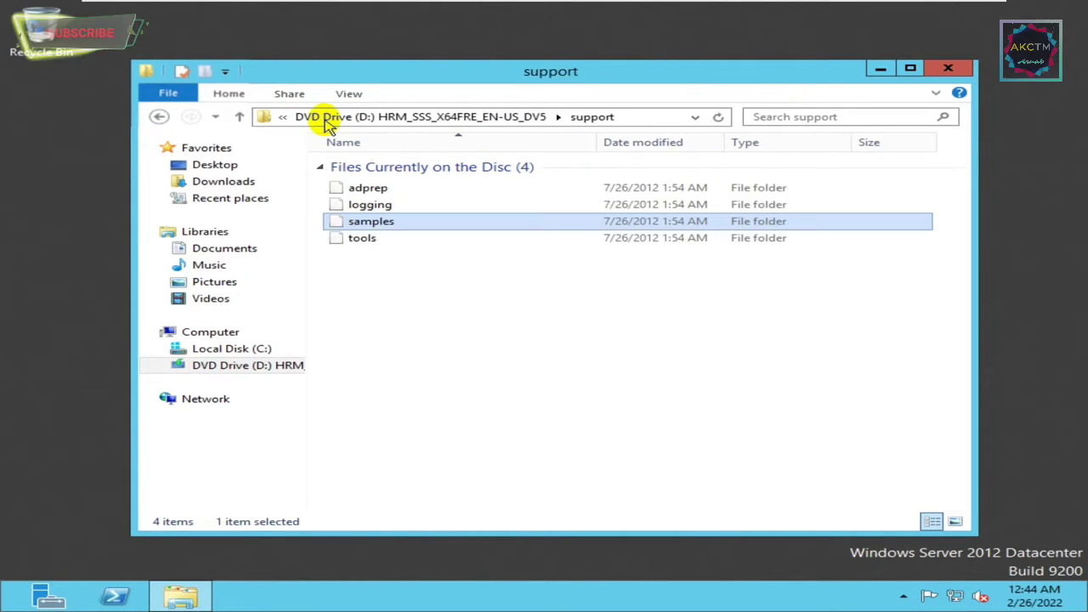
pyautogui.doubleClick(378, 240)
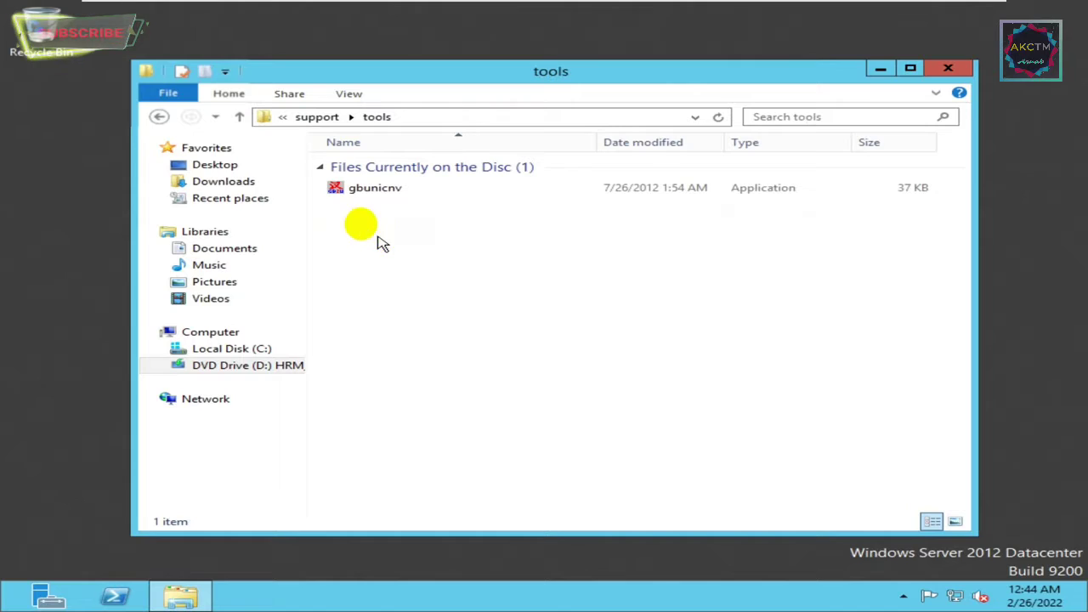
pyautogui.click(159, 116)
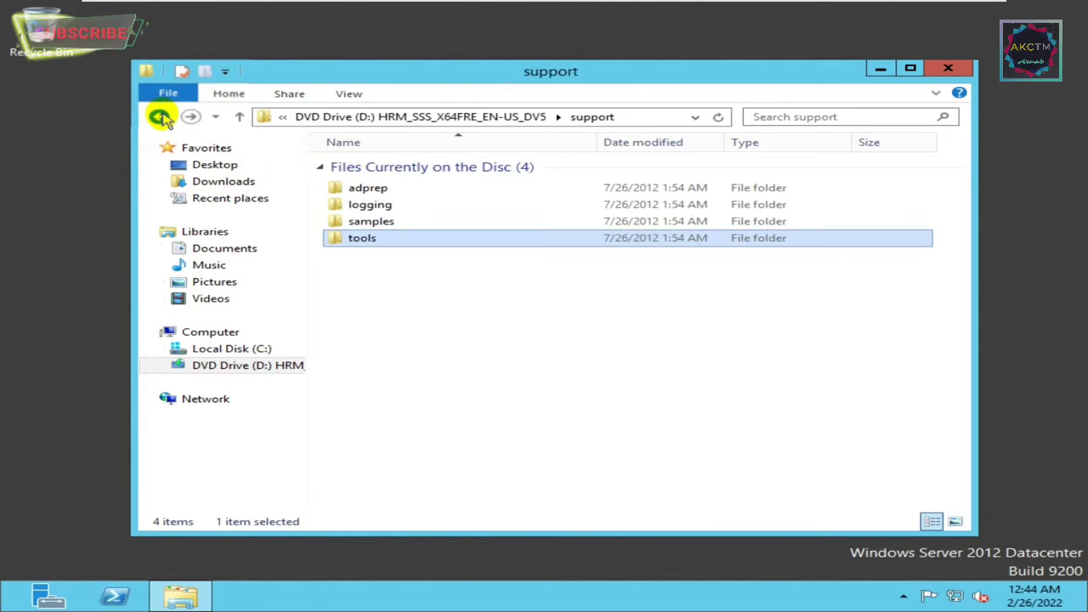
pyautogui.click(159, 117)
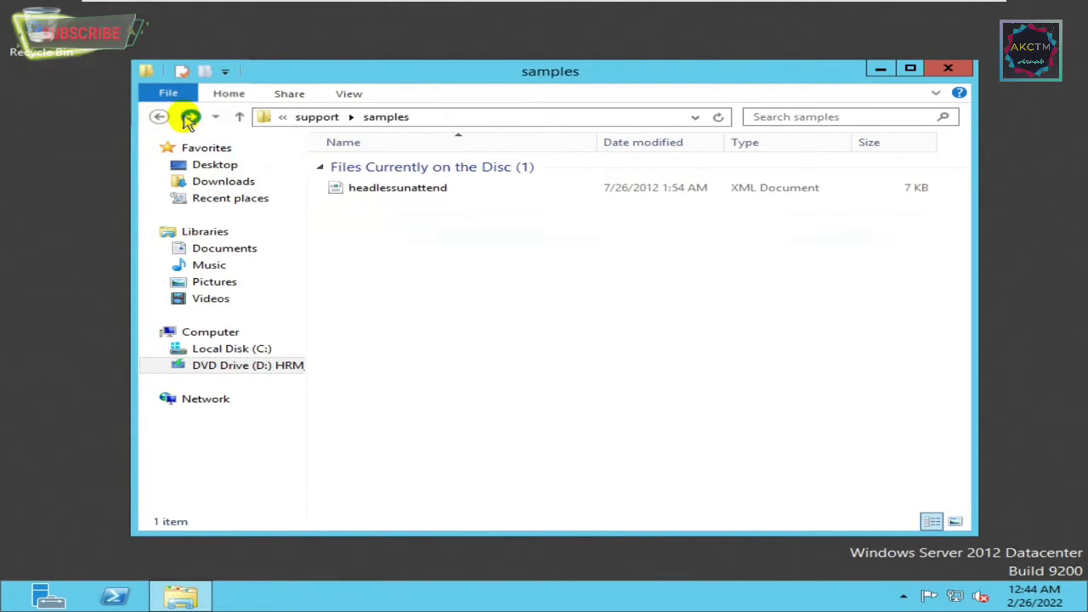
pyautogui.click(190, 118)
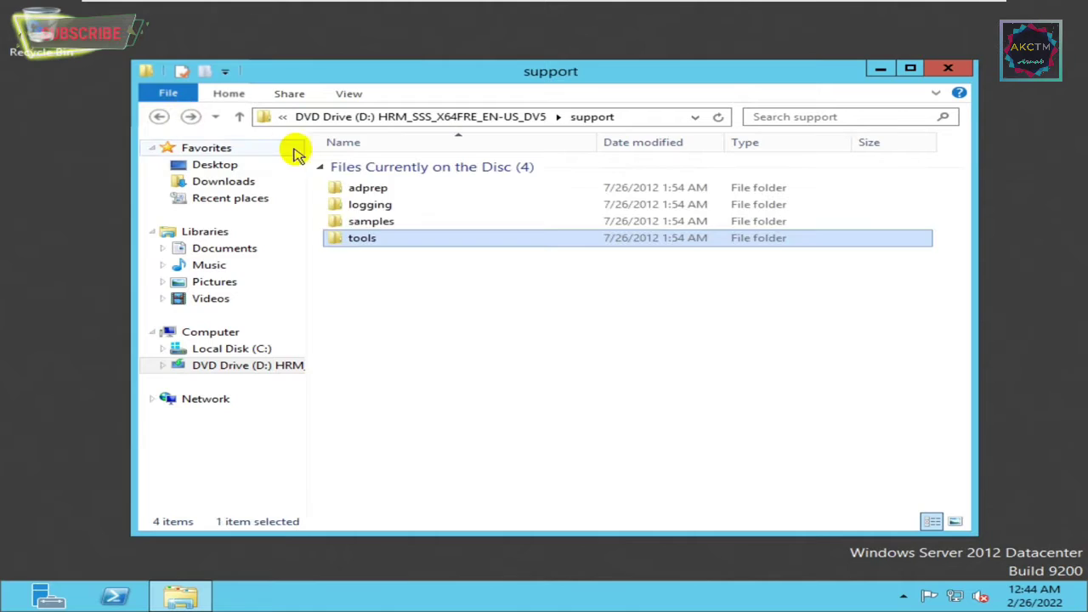
pyautogui.click(380, 192)
pyautogui.doubleClick(380, 192)
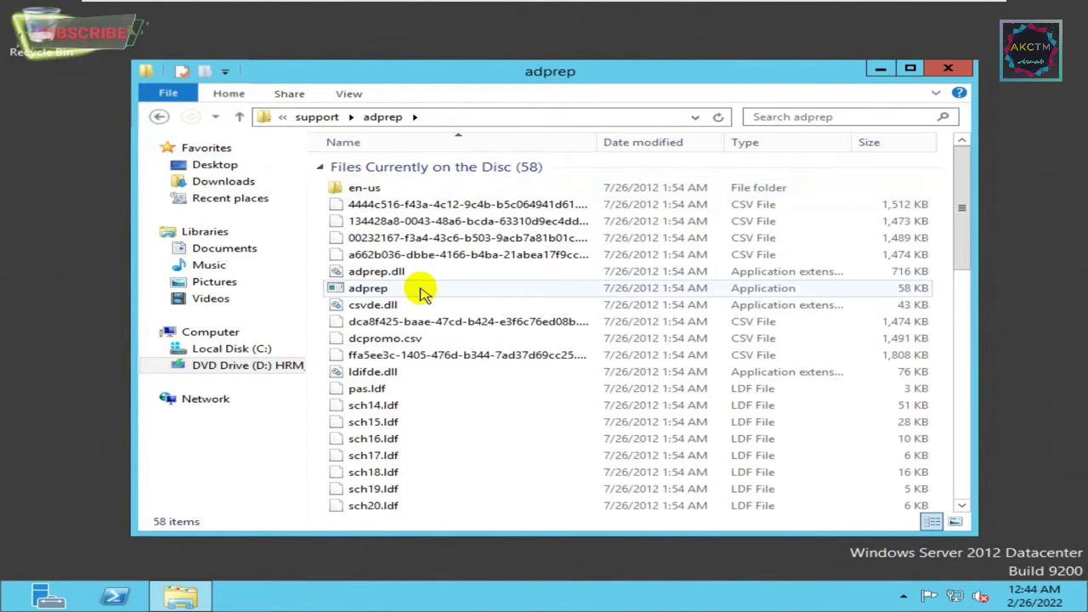
pyautogui.scroll(-12, 595, 468)
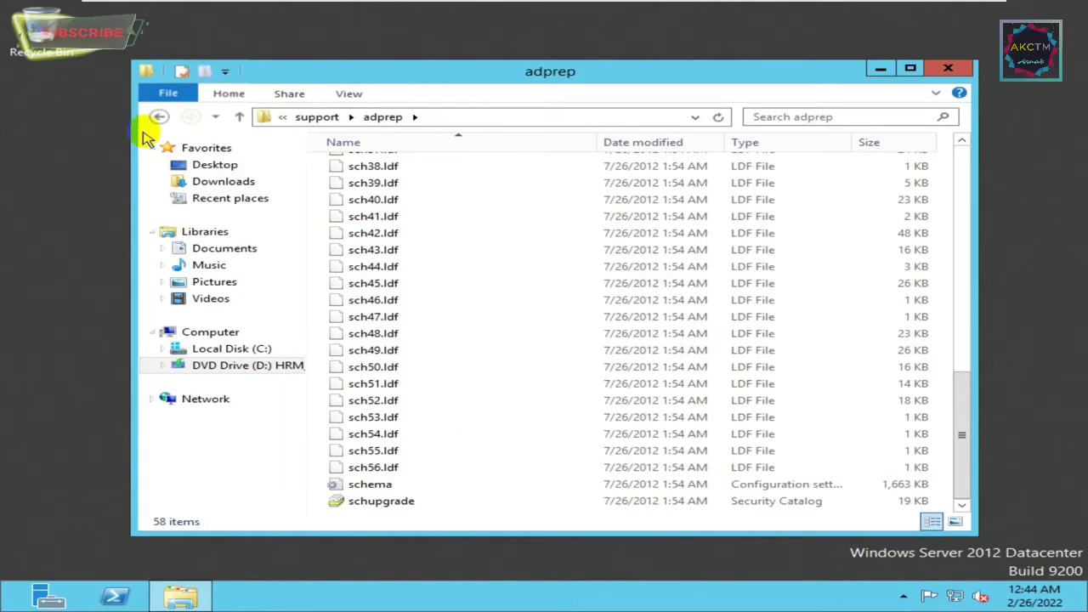
pyautogui.click(160, 118)
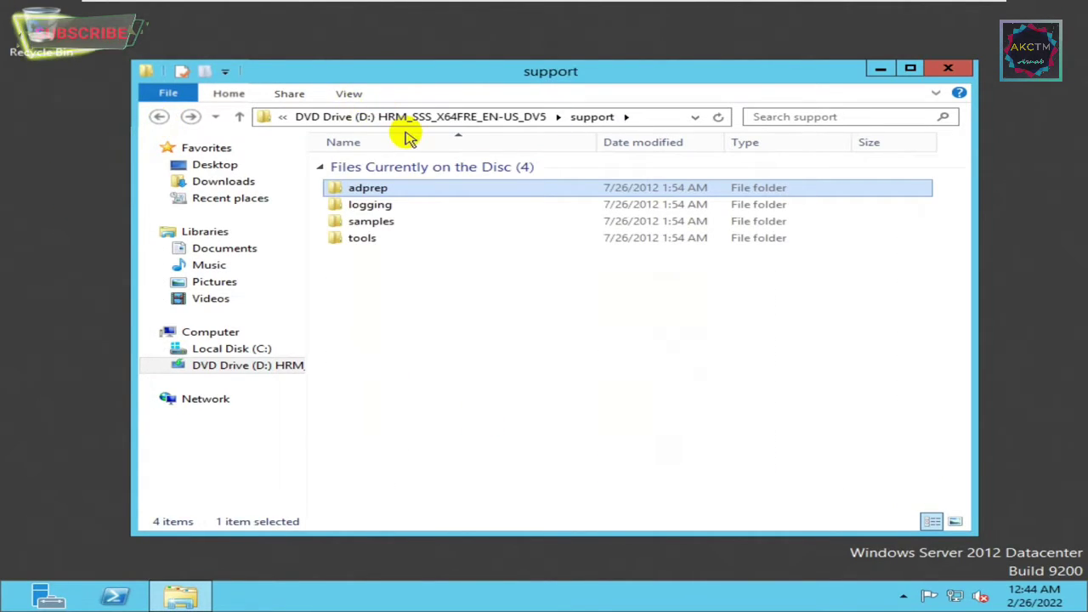
pyautogui.click(455, 119)
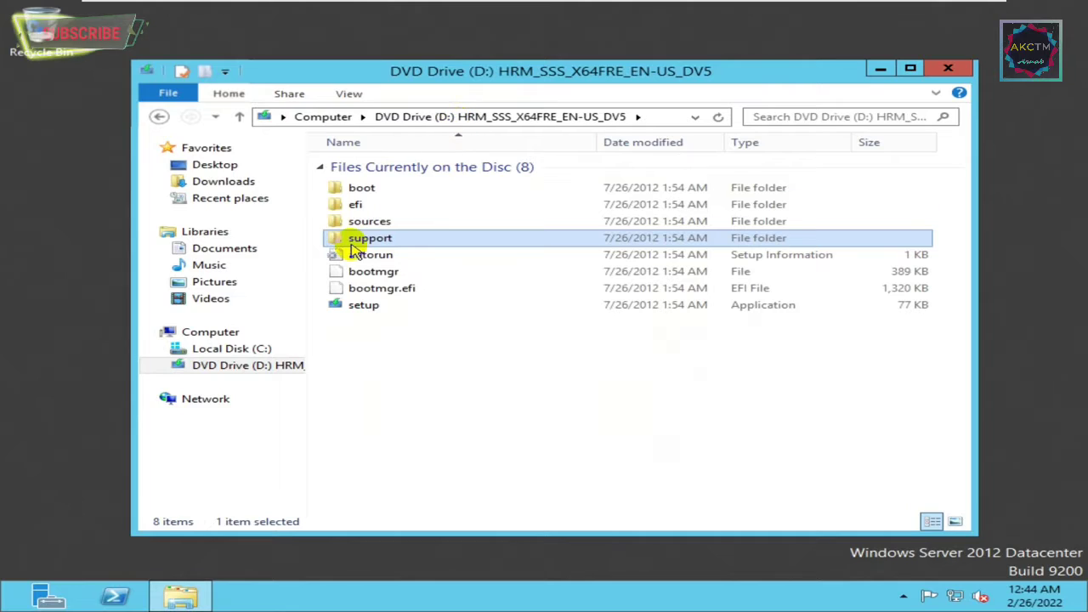
pyautogui.click(376, 225)
pyautogui.doubleClick(377, 223)
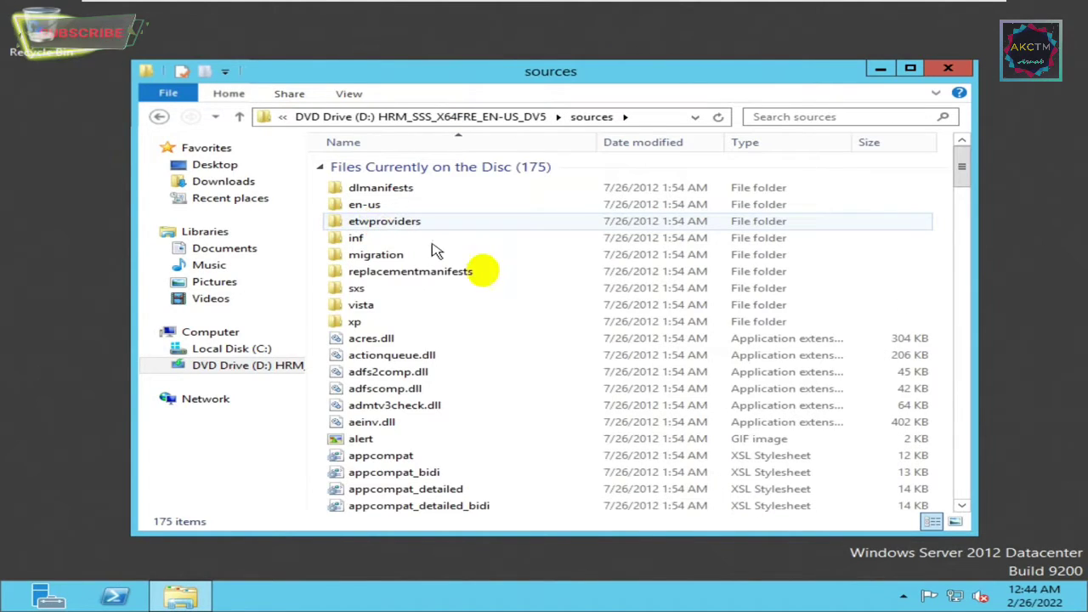
pyautogui.scroll(-7, 572, 344)
pyautogui.scroll(-20, 572, 344)
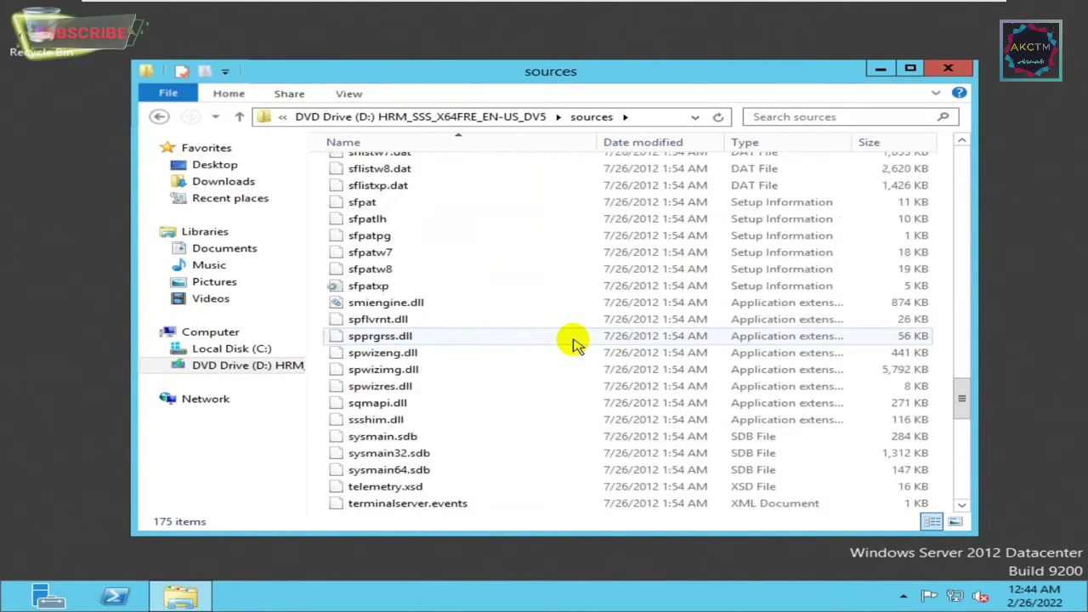
pyautogui.scroll(20, 574, 341)
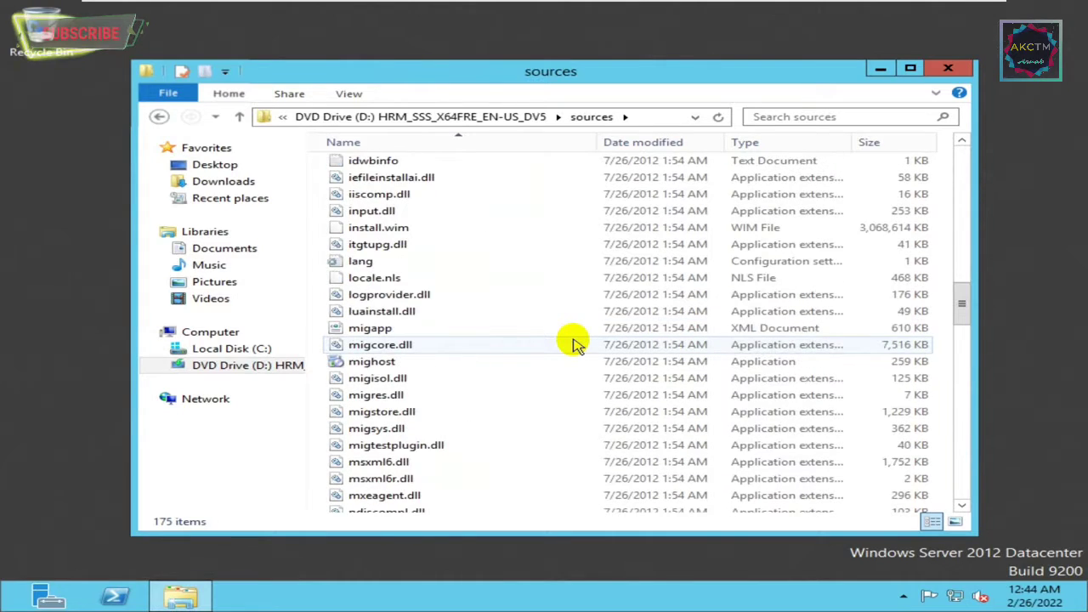
pyautogui.scroll(8, 573, 345)
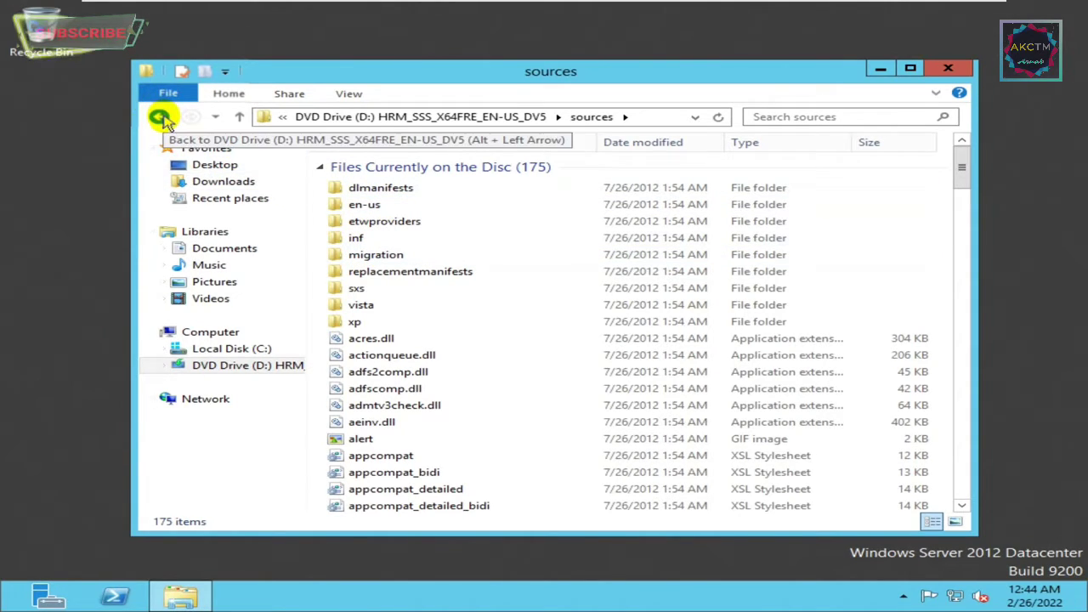
pyautogui.click(160, 117)
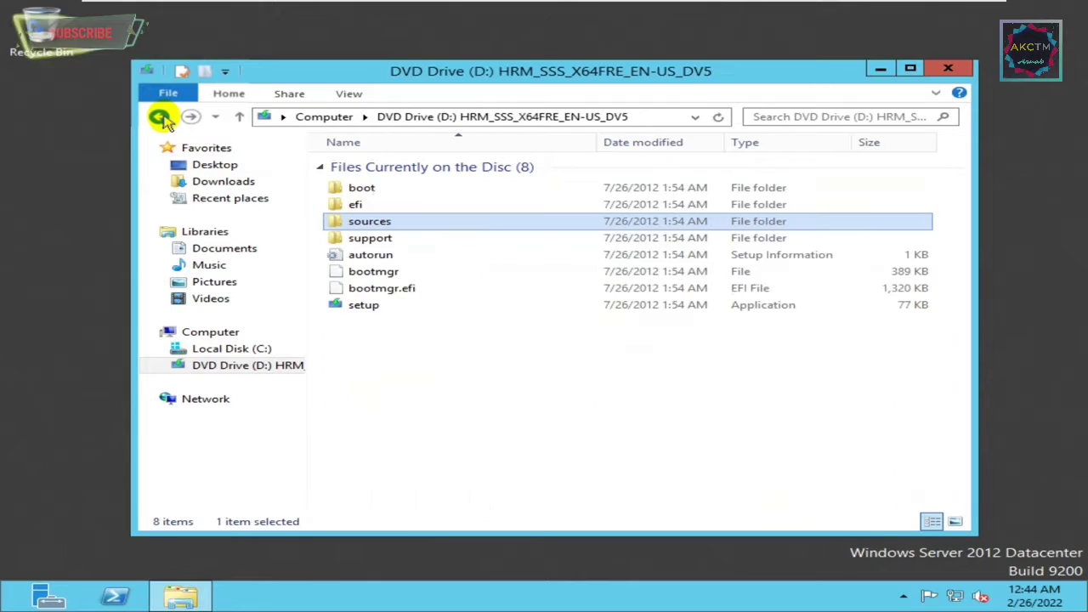
# Explore the DVD's efi folder, including efi\microsoft\boot and efi\boot
pyautogui.doubleClick(360, 205)
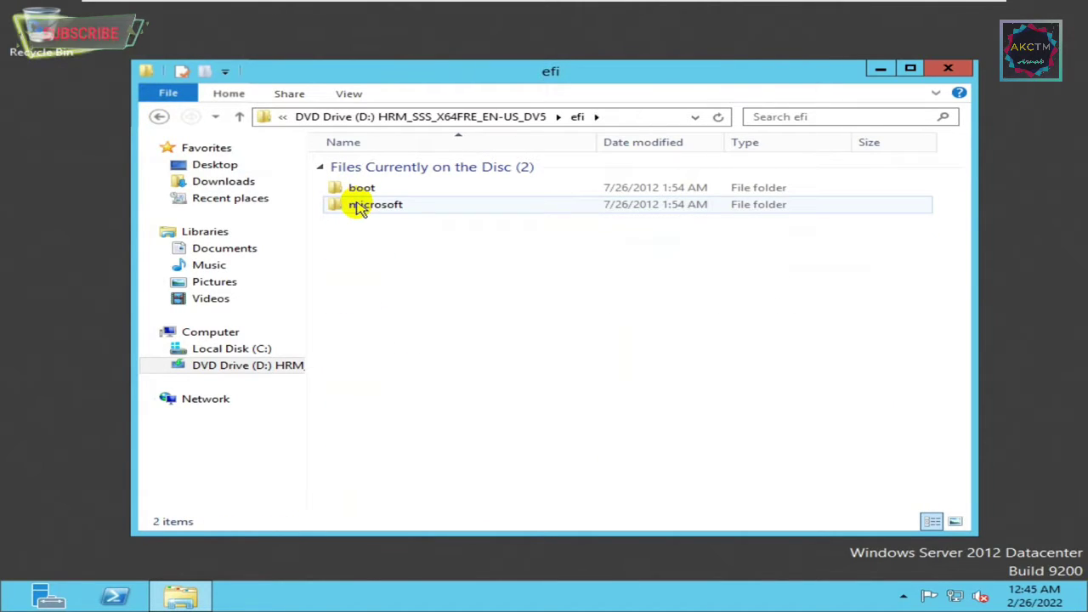
pyautogui.click(158, 119)
pyautogui.doubleClick(368, 208)
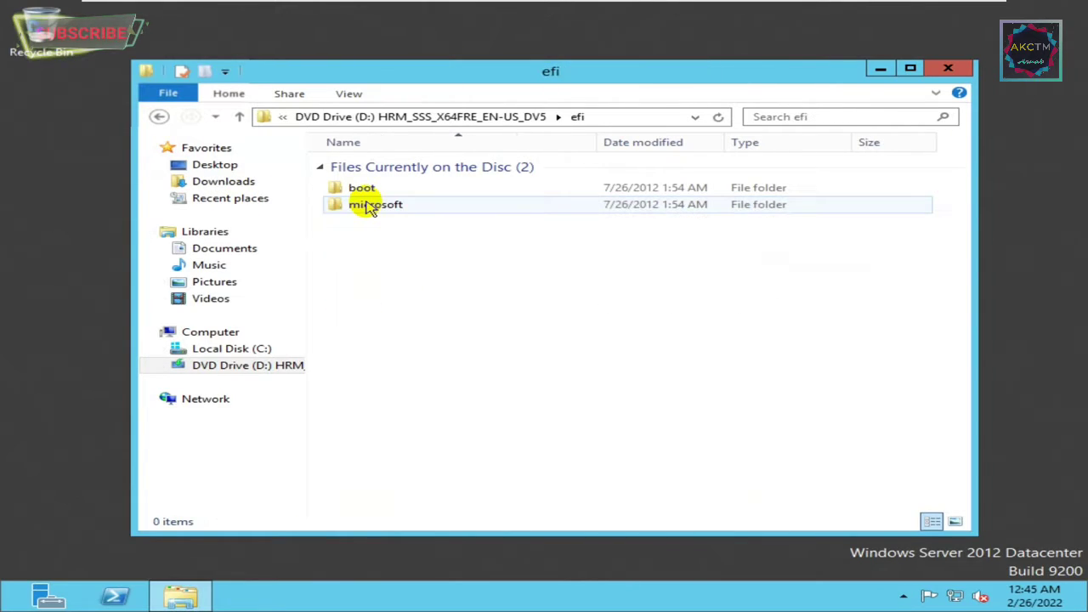
pyautogui.doubleClick(388, 209)
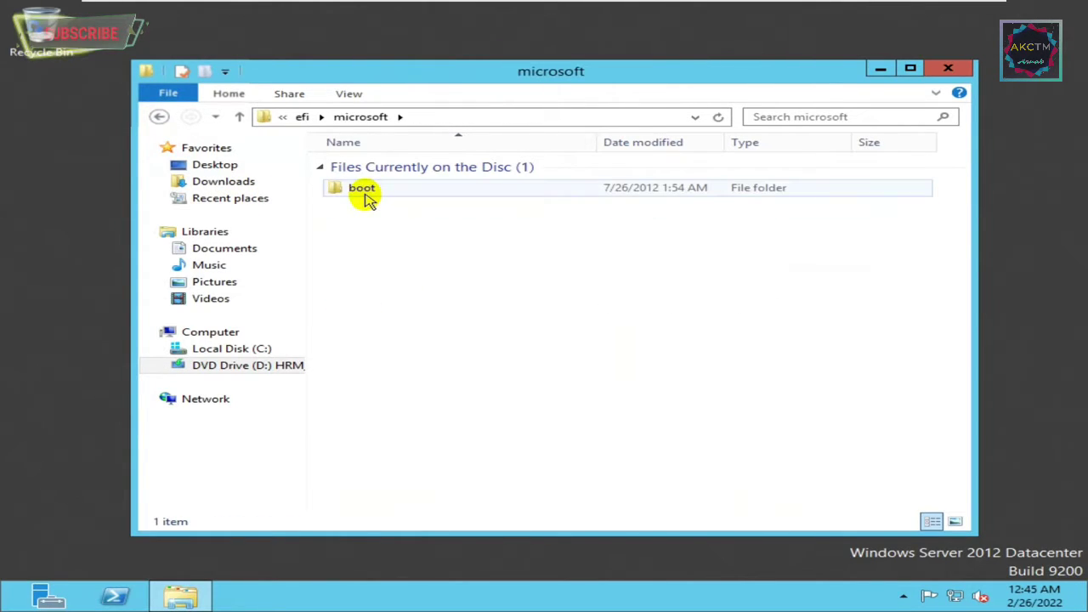
pyautogui.doubleClick(365, 199)
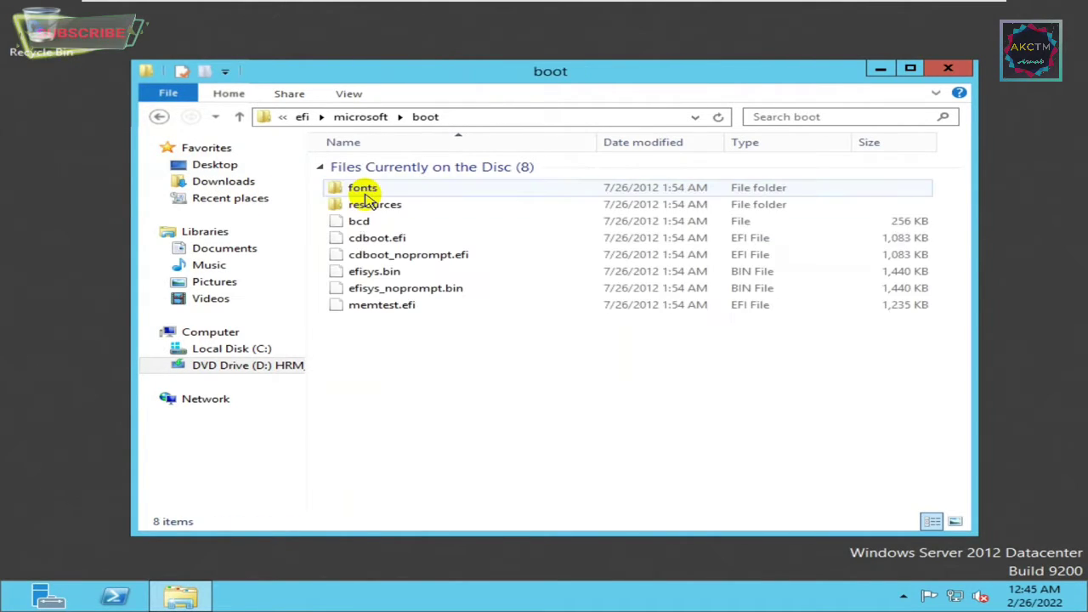
pyautogui.click(160, 119)
pyautogui.click(160, 119)
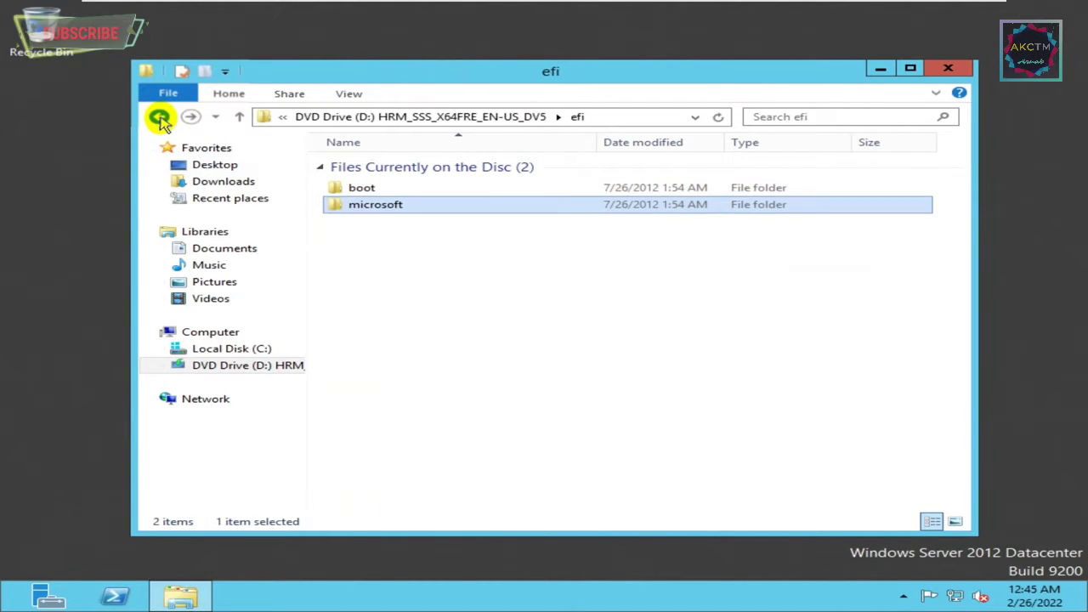
pyautogui.doubleClick(350, 188)
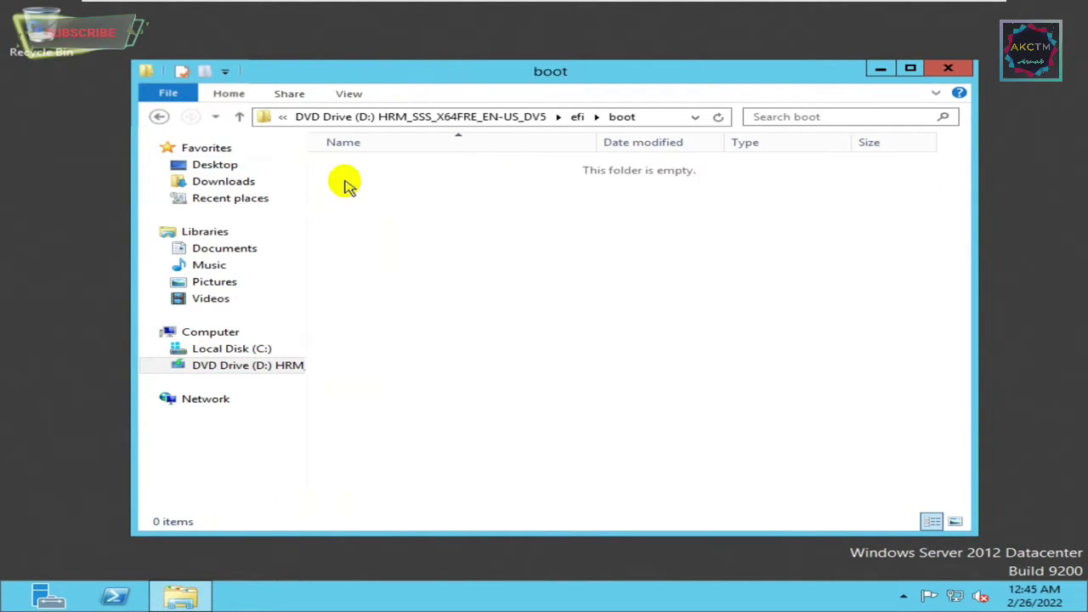
pyautogui.click(160, 119)
pyautogui.click(160, 119)
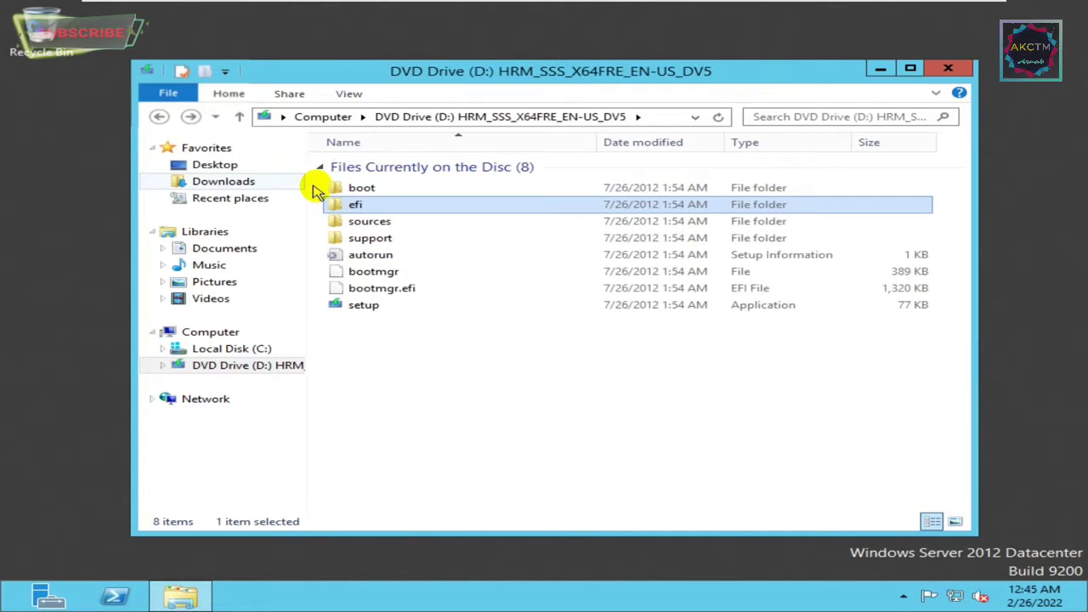
# Browse the DVD's boot and boot\resources folders, then close File Explorer
pyautogui.doubleClick(350, 188)
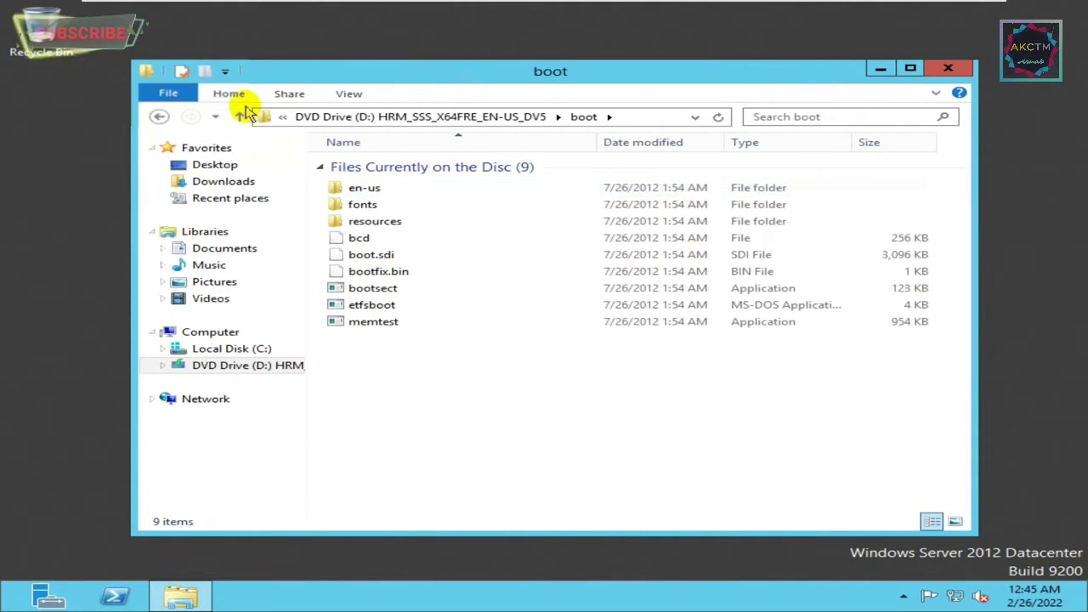
pyautogui.click(159, 119)
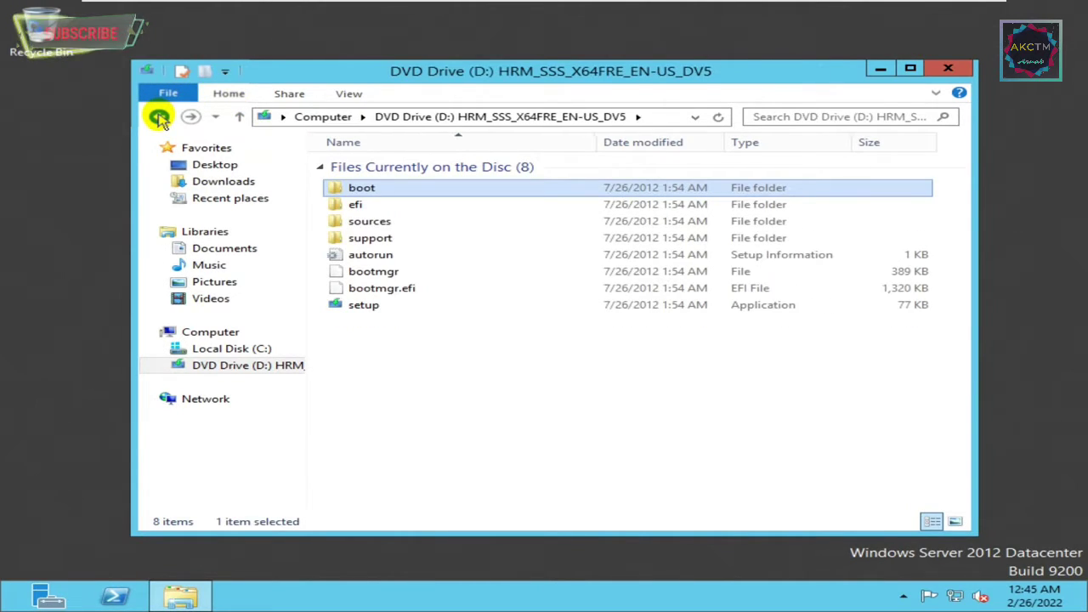
pyautogui.doubleClick(387, 190)
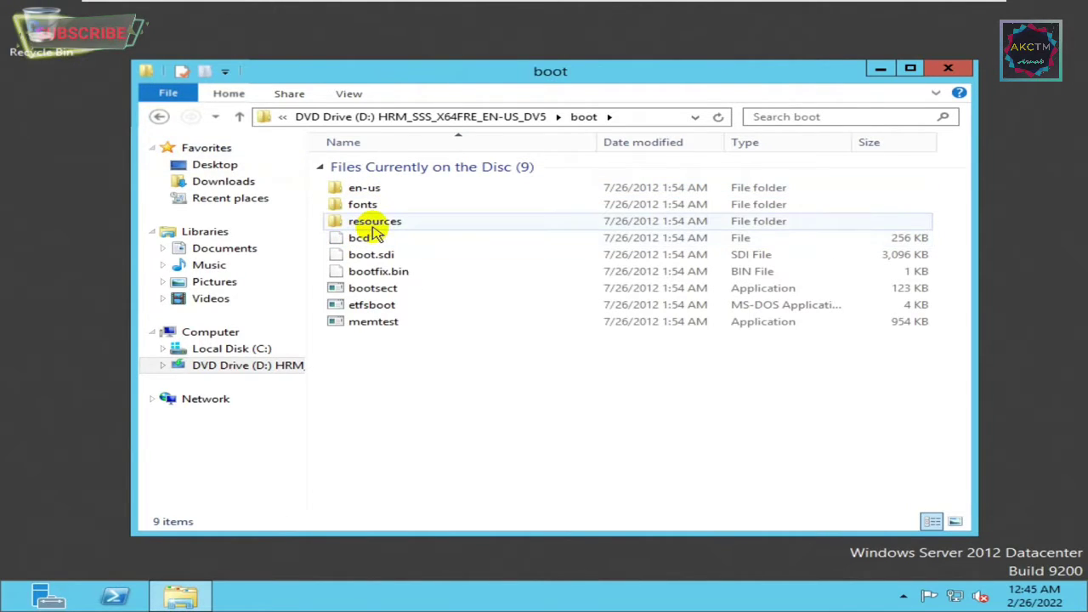
pyautogui.click(375, 223)
pyautogui.doubleClick(374, 228)
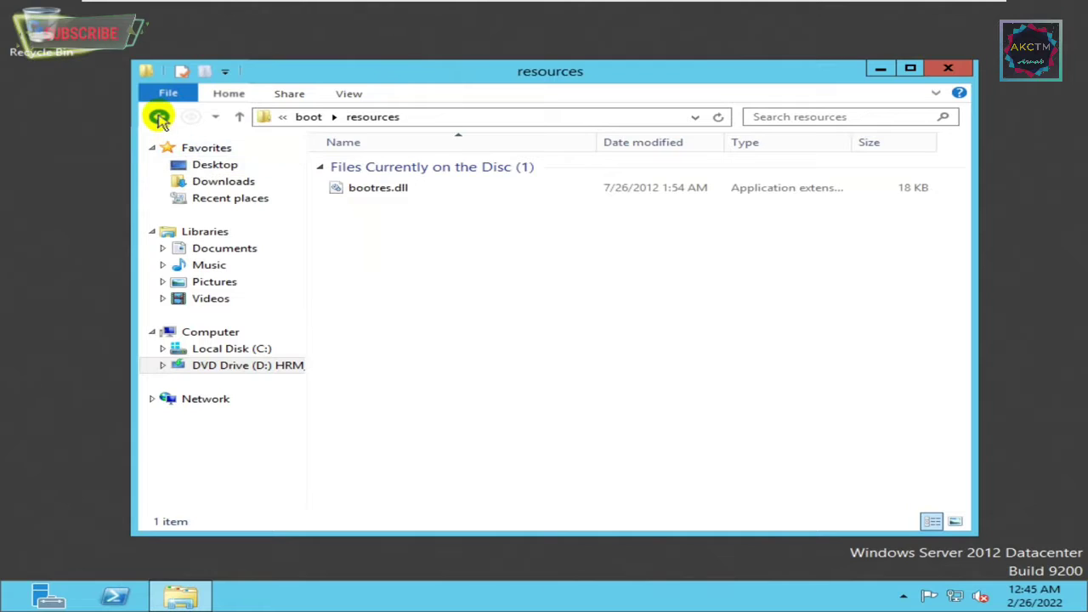
pyautogui.click(160, 118)
pyautogui.click(160, 118)
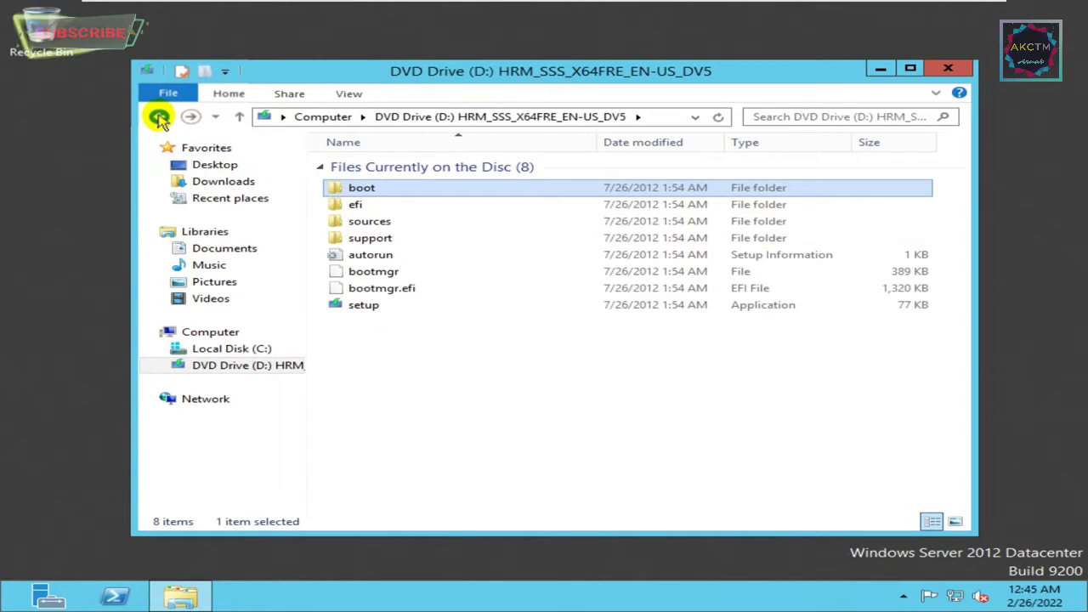
pyautogui.click(160, 118)
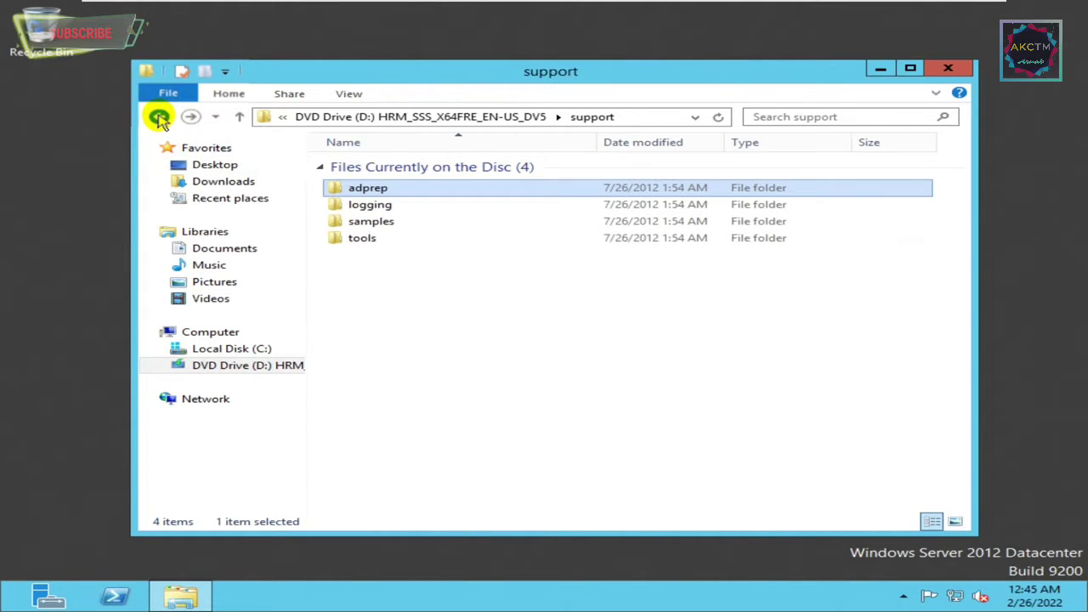
pyautogui.click(948, 68)
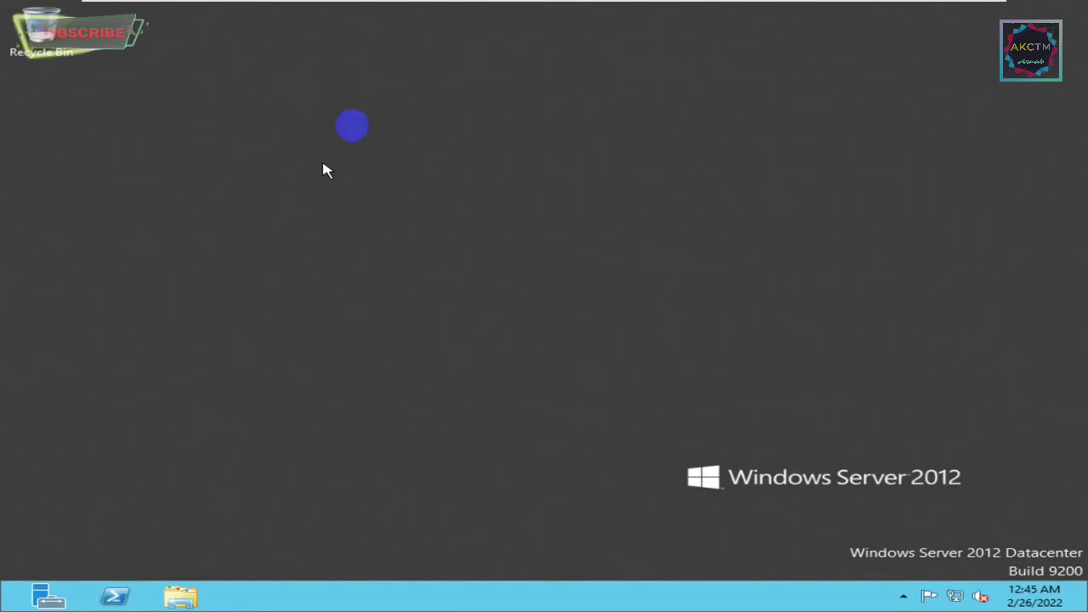
# In Taskbar Properties, enable Lock the taskbar and small taskbar buttons, then go to notification icon customization
pyautogui.rightClick(321, 601)
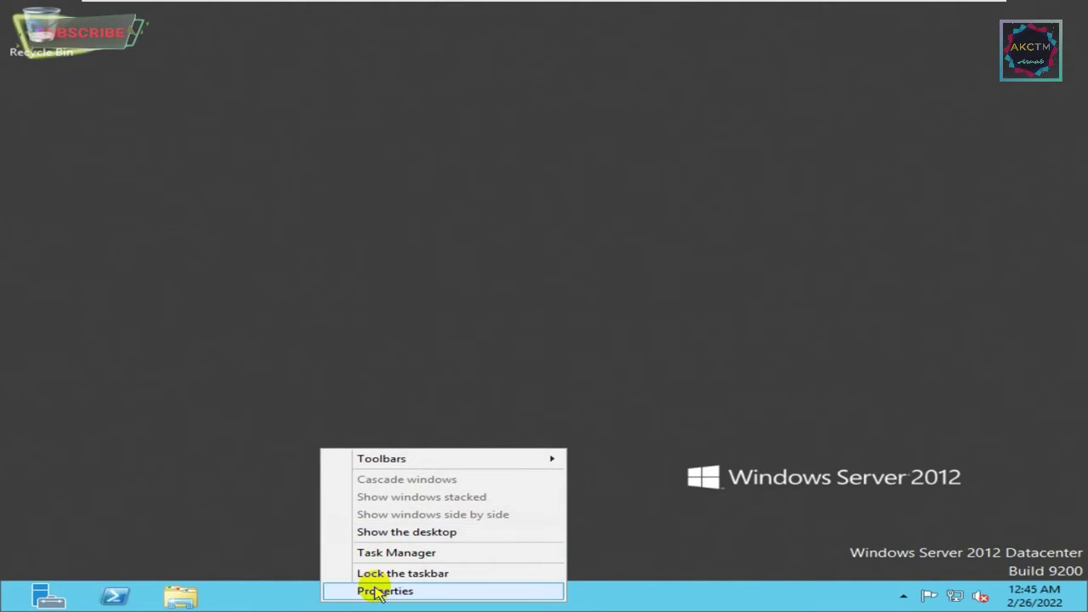
pyautogui.click(379, 592)
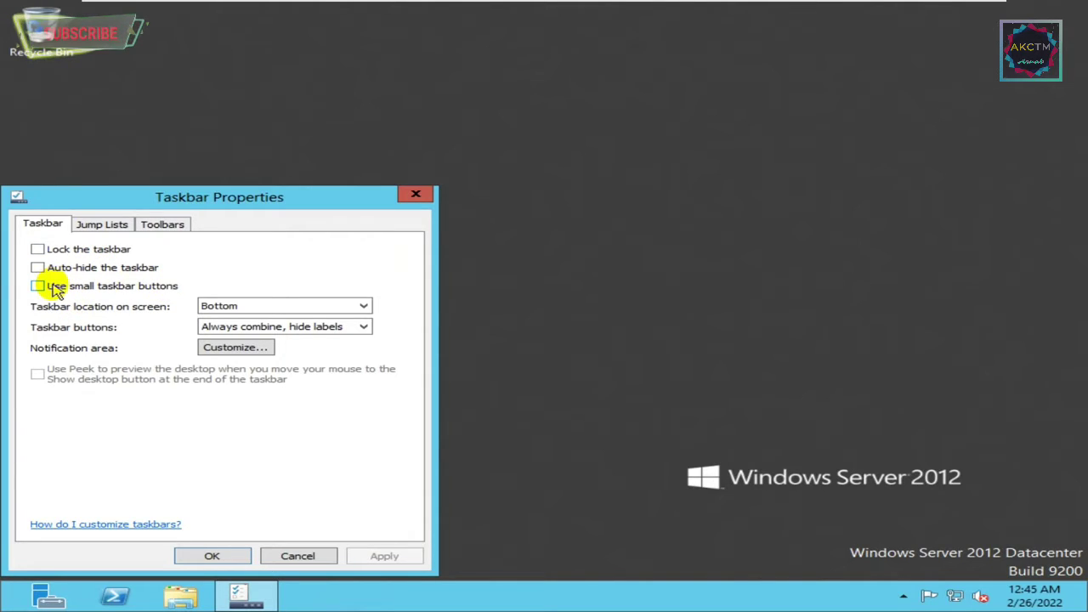
pyautogui.click(56, 290)
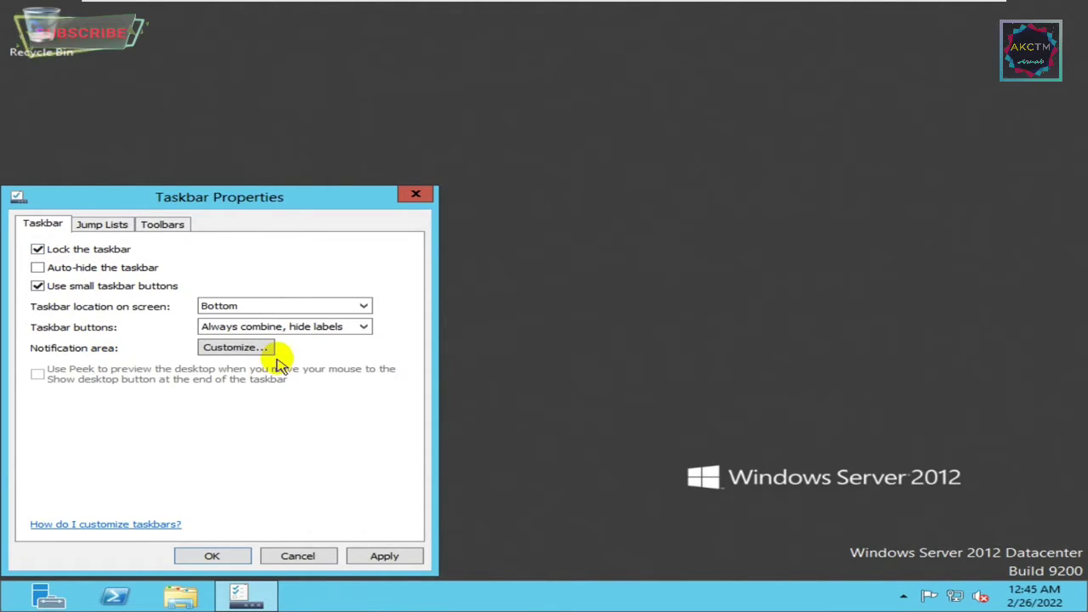
pyautogui.click(234, 348)
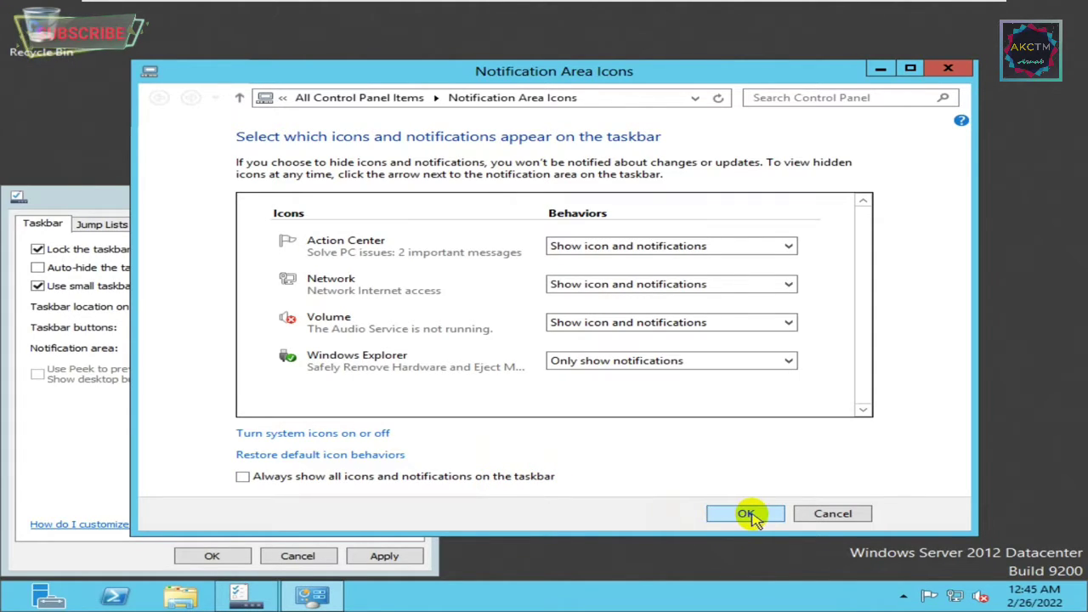
# Turn on 'Always show all icons and notifications on the taskbar' and confirm with OK
pyautogui.click(376, 477)
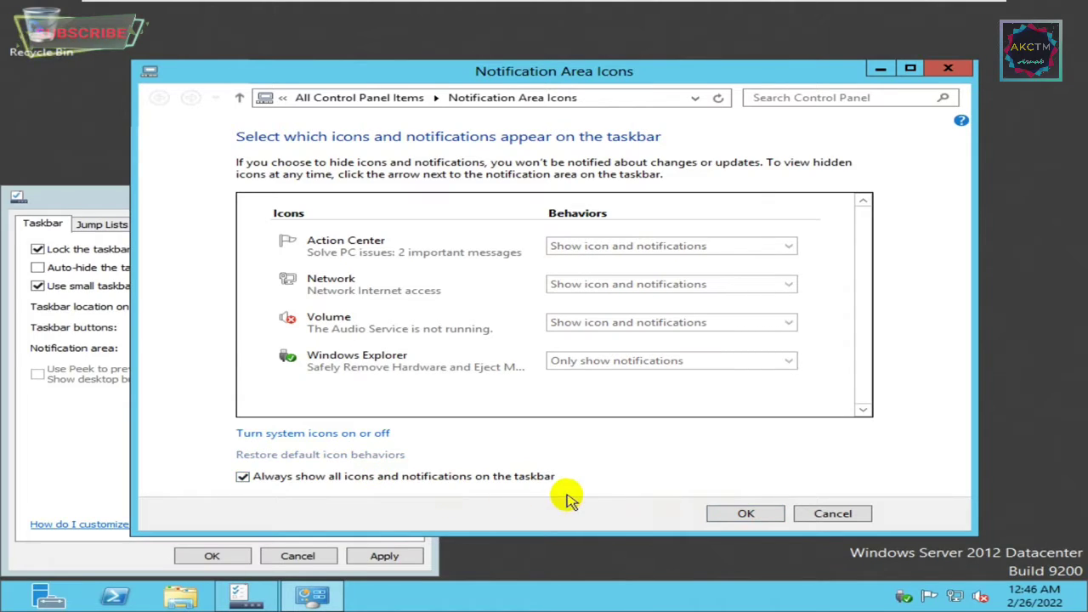
pyautogui.click(742, 515)
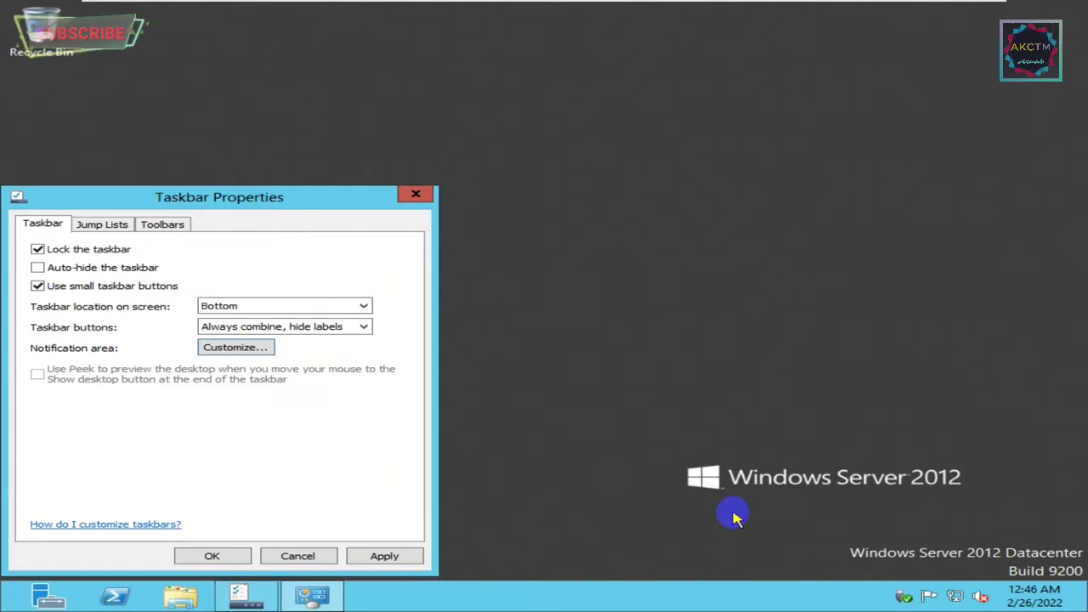
# Apply the small-button setting, keep Always combine, hide labels, and stop Jump Lists storing recent items
pyautogui.click(379, 555)
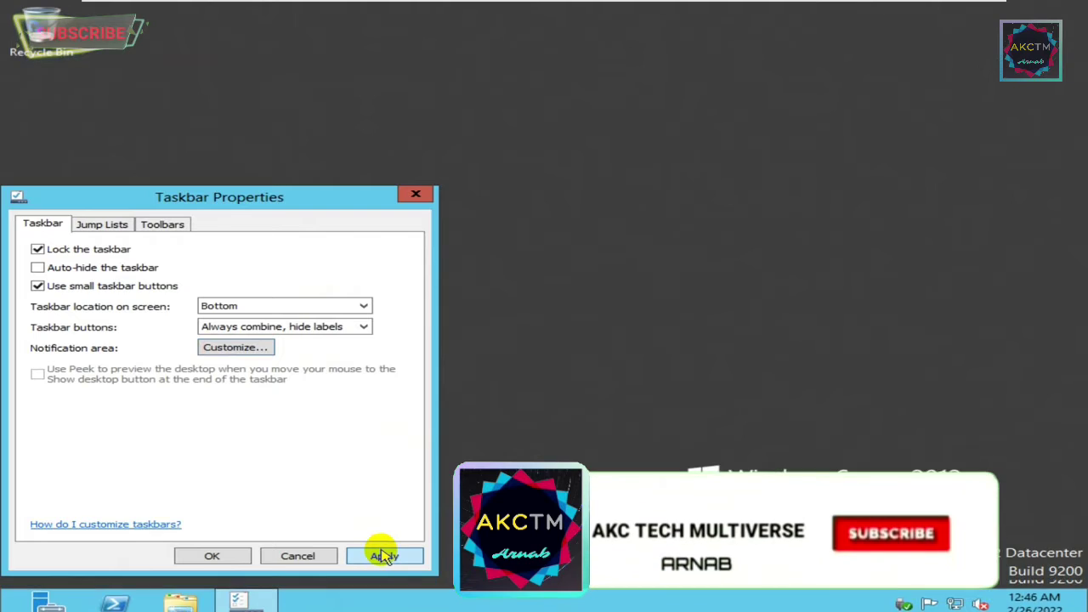
pyautogui.click(364, 327)
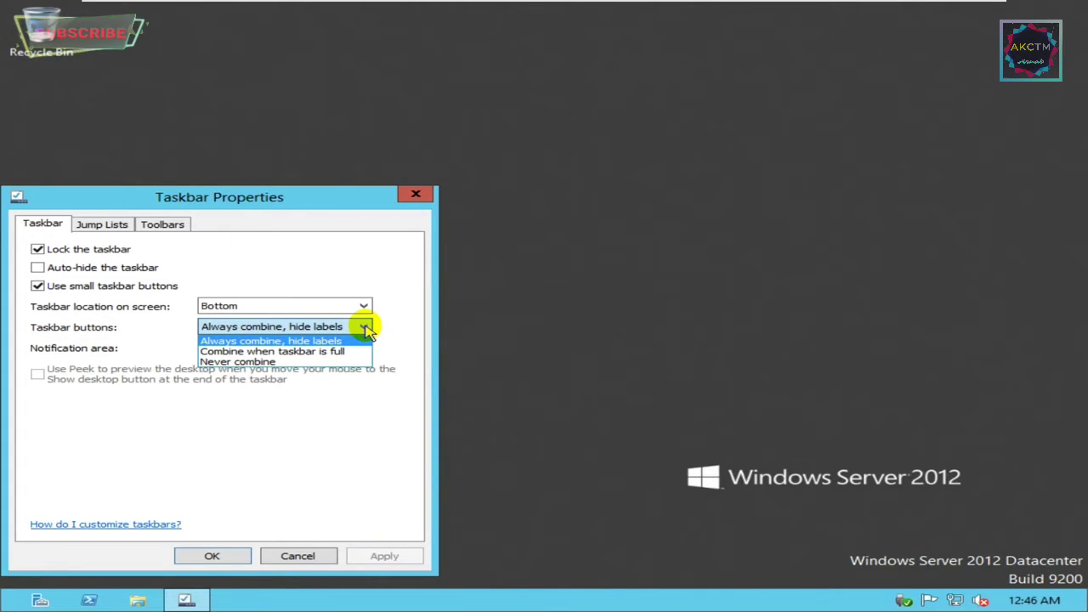
pyautogui.click(365, 328)
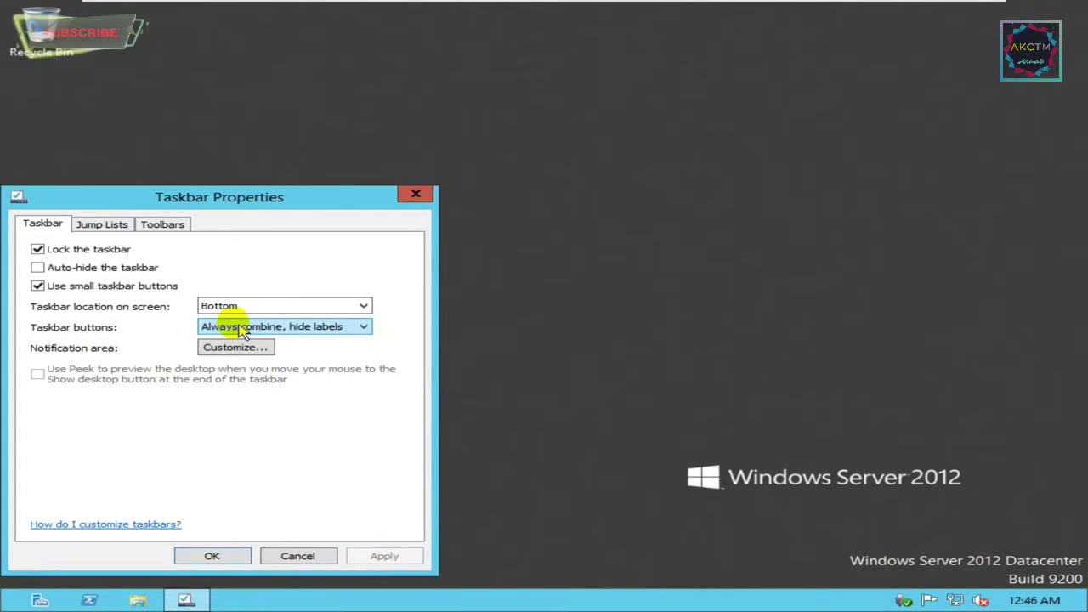
pyautogui.click(97, 230)
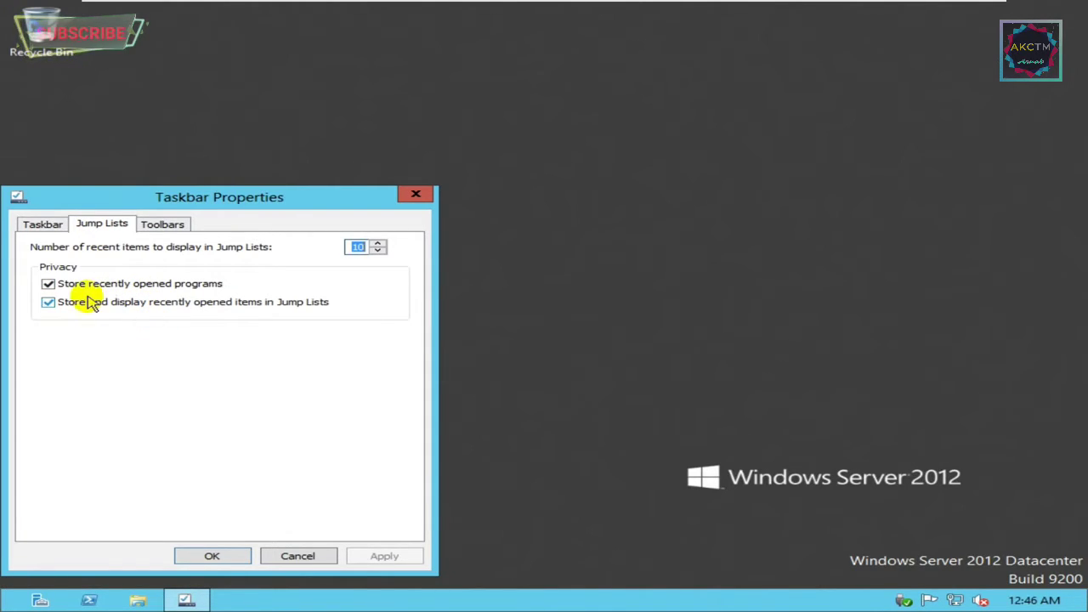
pyautogui.click(49, 303)
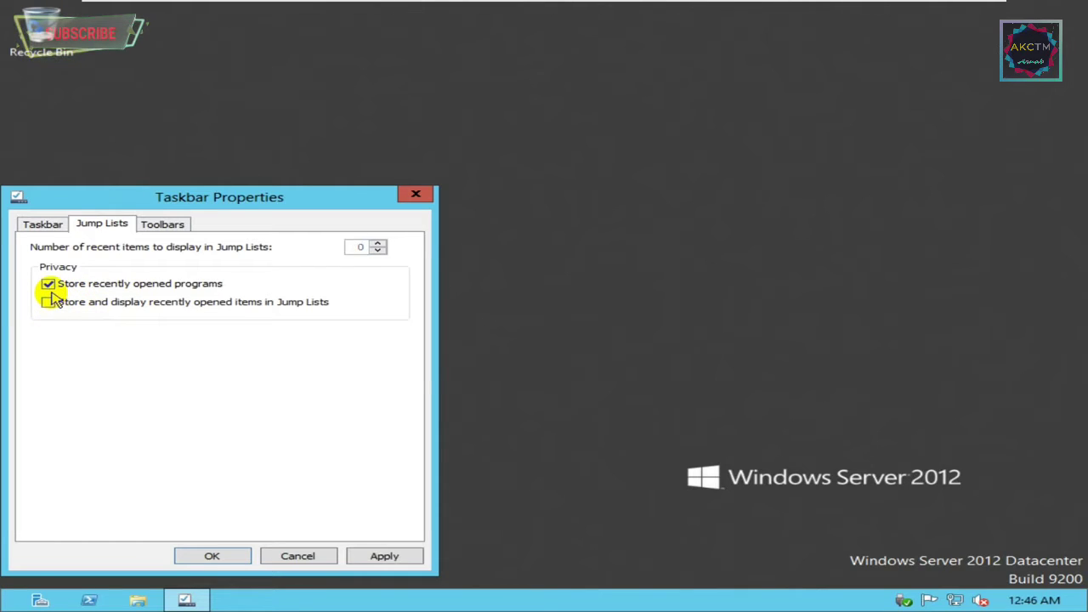
pyautogui.click(161, 223)
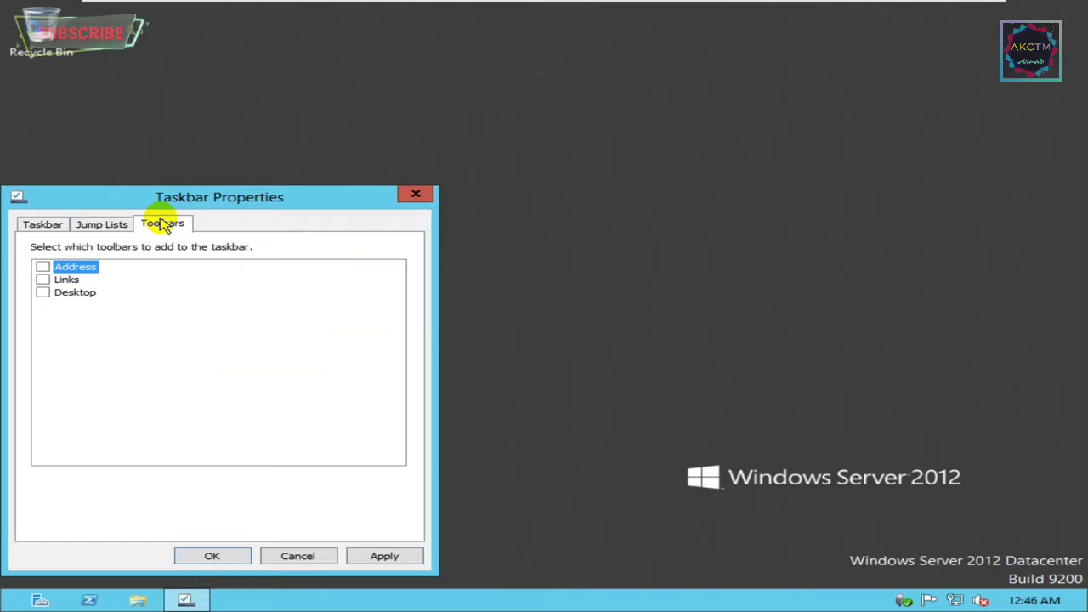
# Add Address, Links and Desktop toolbars, then remove Address and Links, keeping only Desktop, and close
pyautogui.click(43, 267)
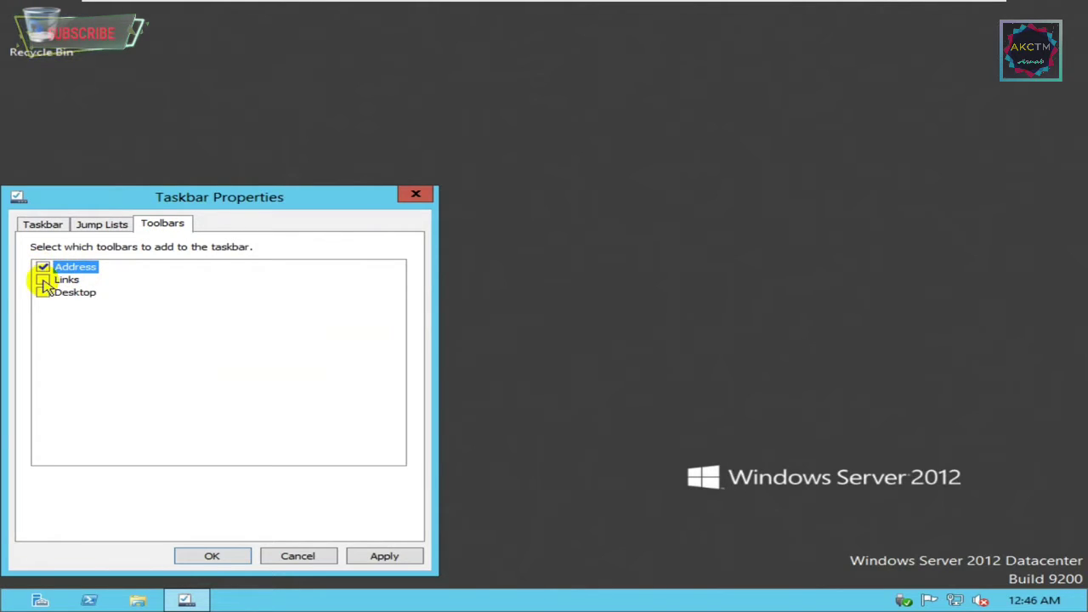
pyautogui.click(43, 280)
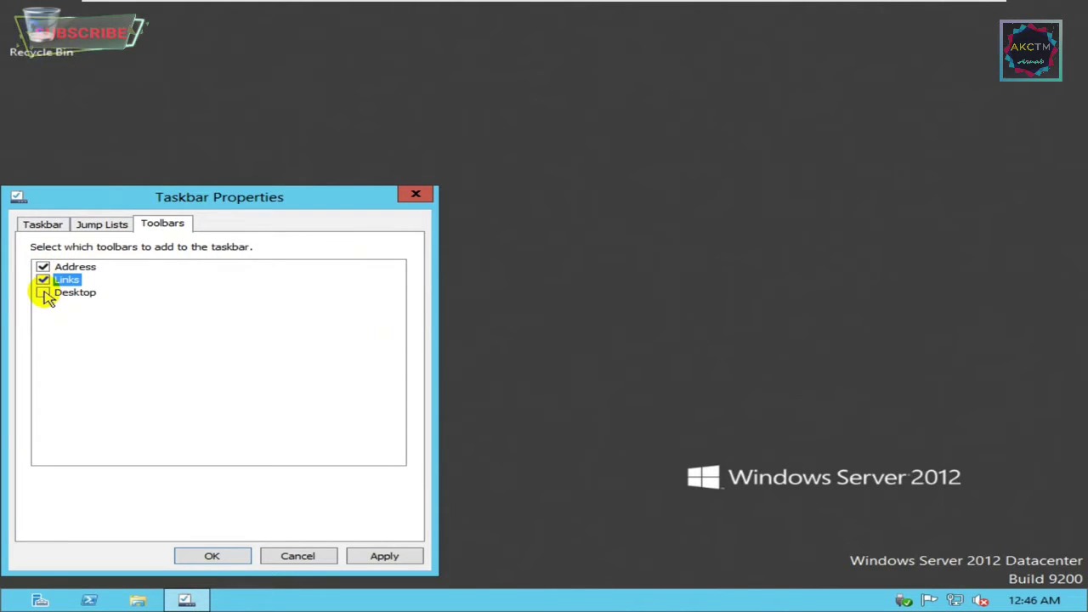
pyautogui.click(43, 293)
pyautogui.click(371, 556)
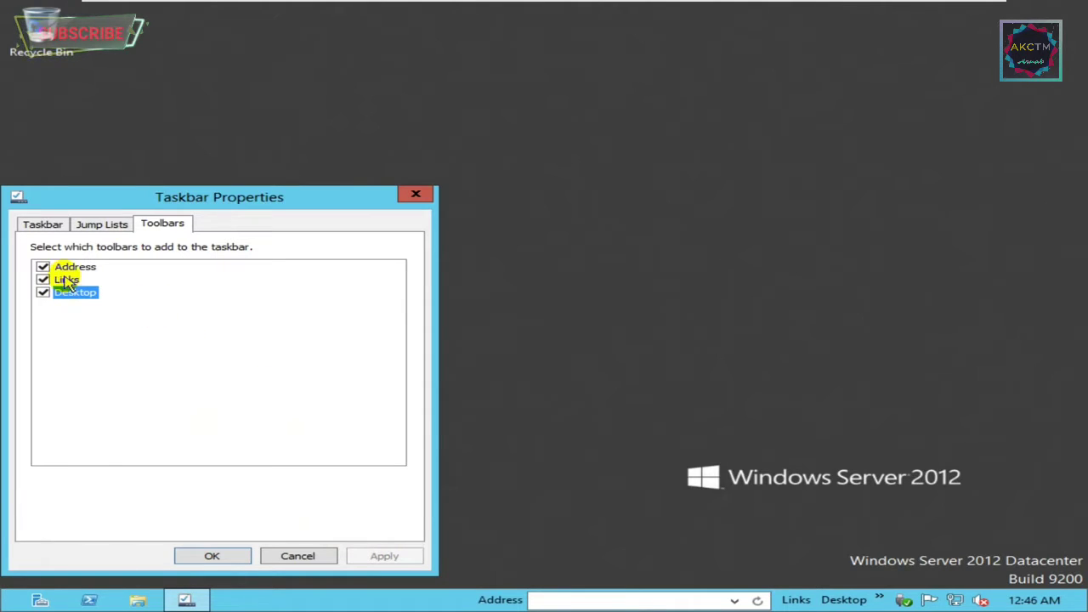
pyautogui.click(43, 267)
pyautogui.click(43, 279)
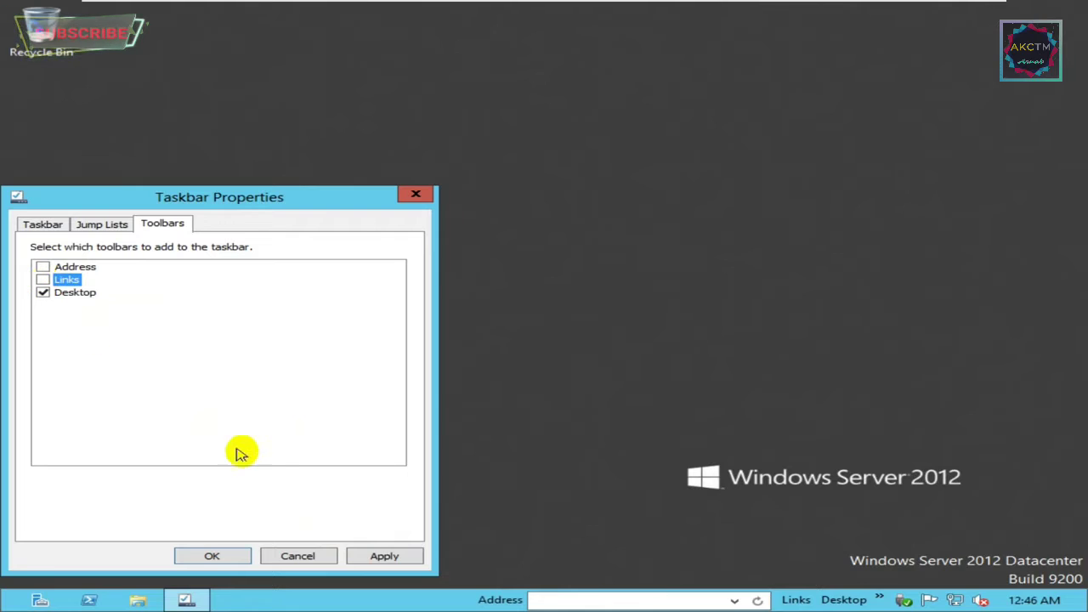
pyautogui.click(377, 558)
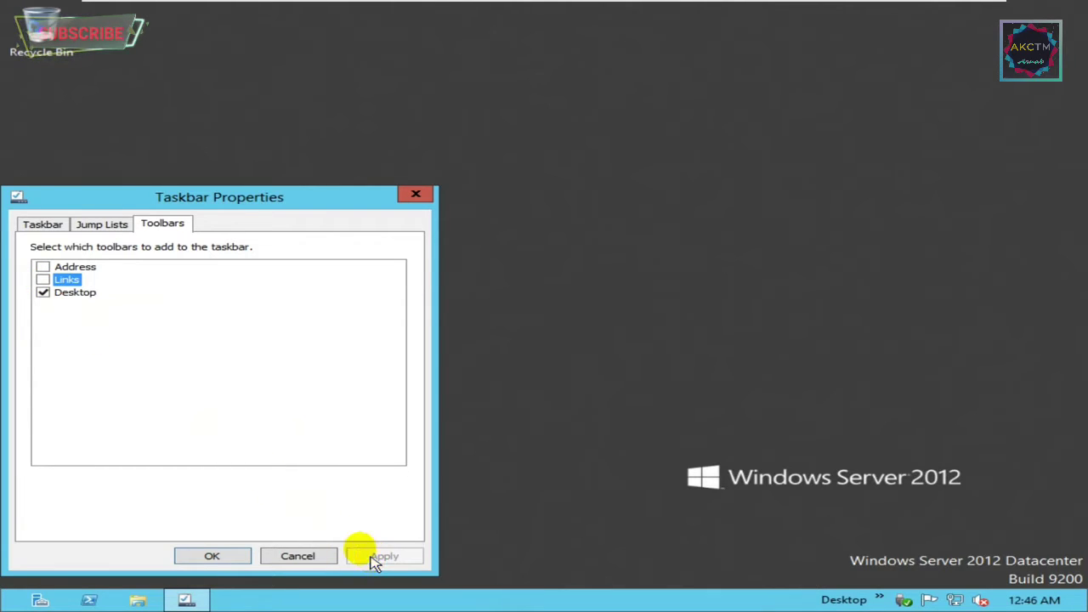
pyautogui.click(213, 556)
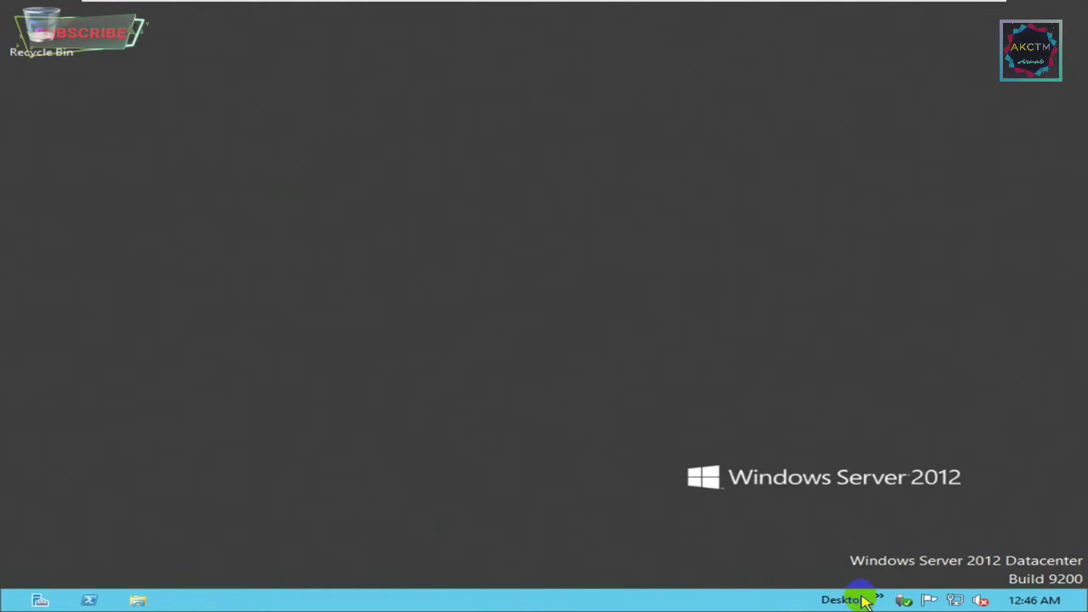
pyautogui.click(881, 600)
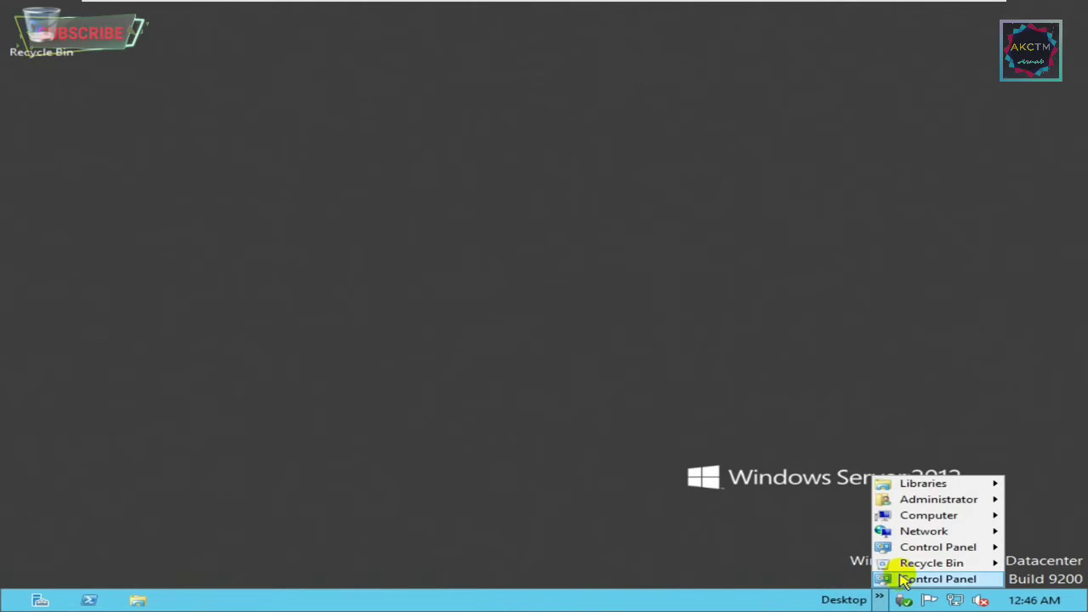
pyautogui.moveTo(941, 549)
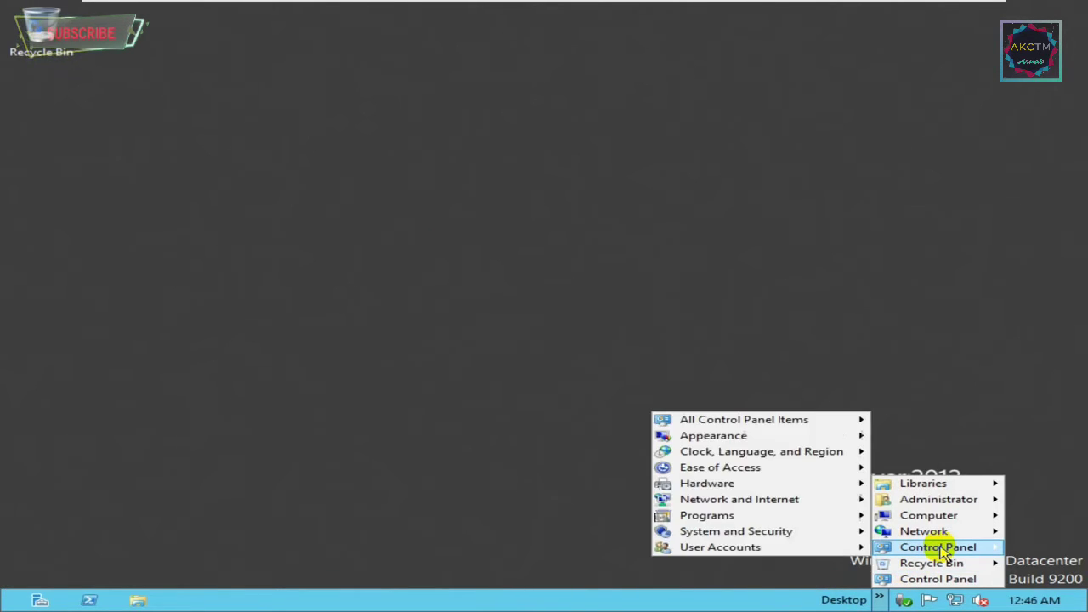
pyautogui.moveTo(960, 531)
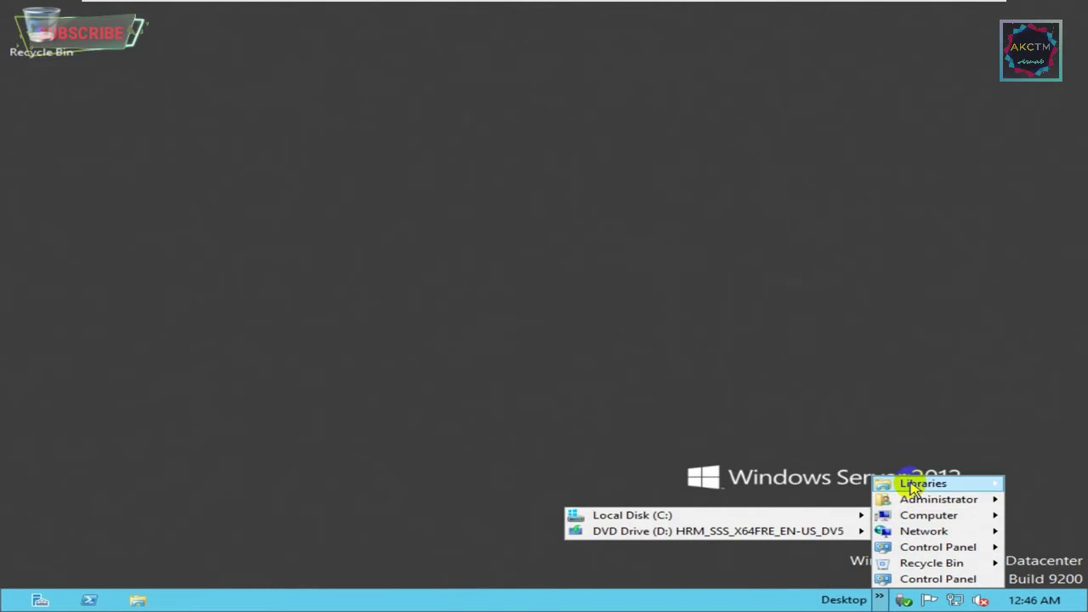
pyautogui.moveTo(925, 484)
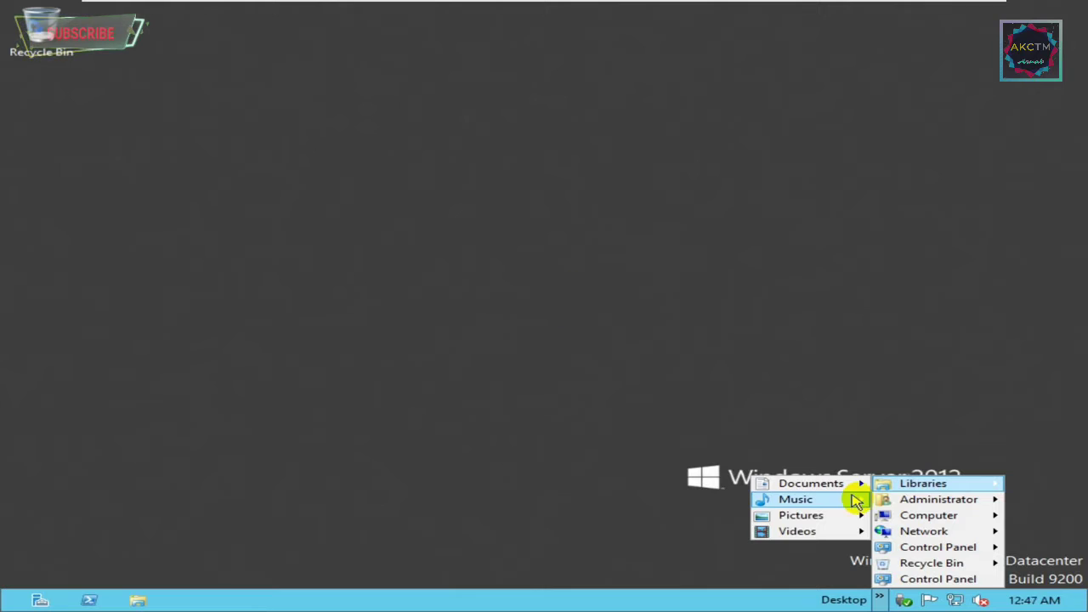
pyautogui.moveTo(932, 503)
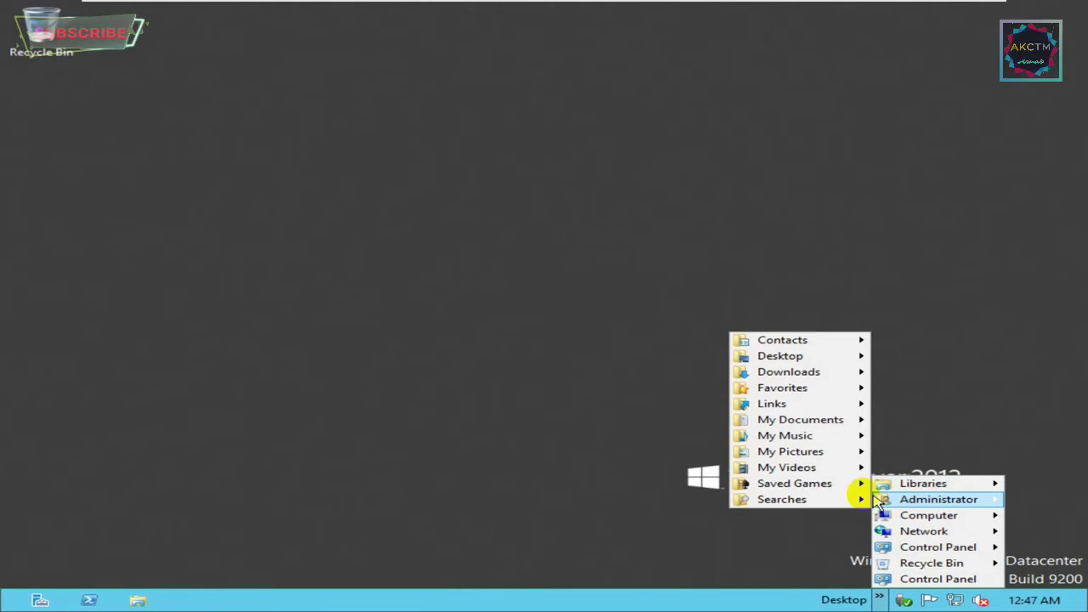
pyautogui.click(374, 226)
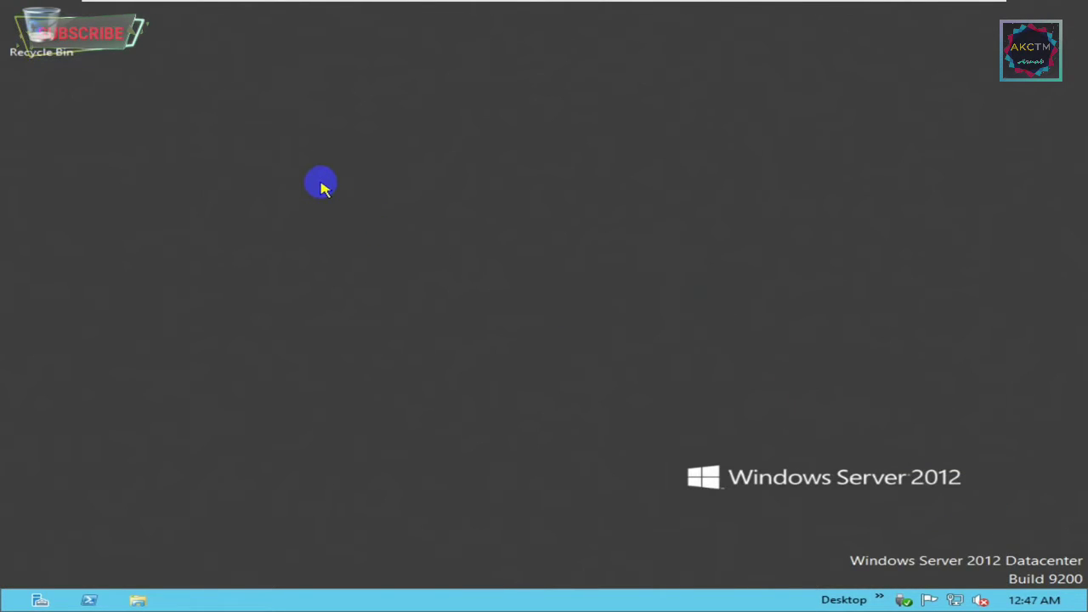
pyautogui.rightClick(322, 183)
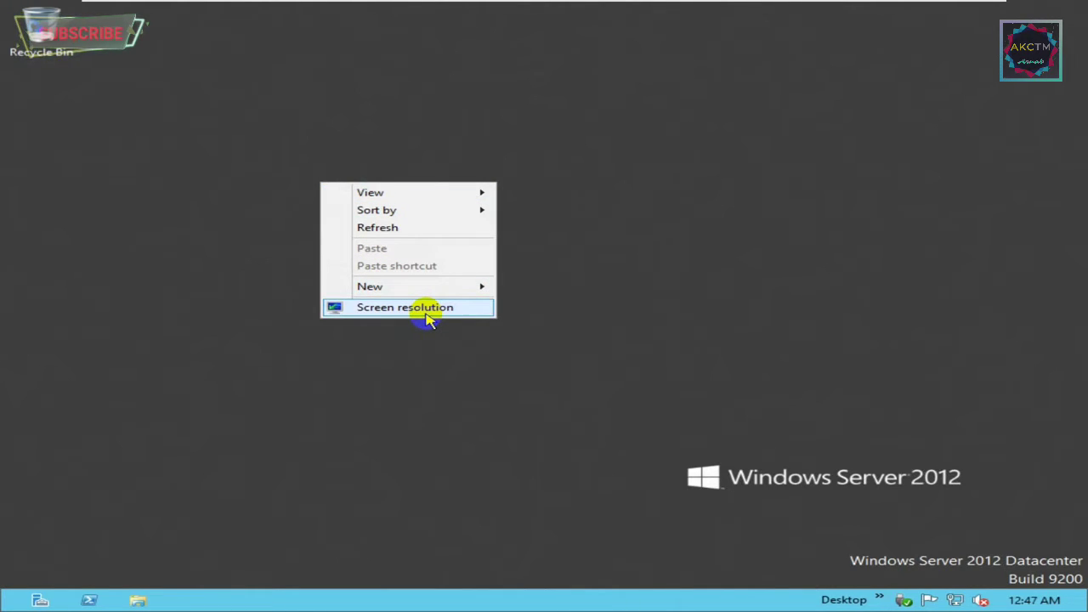
pyautogui.click(384, 382)
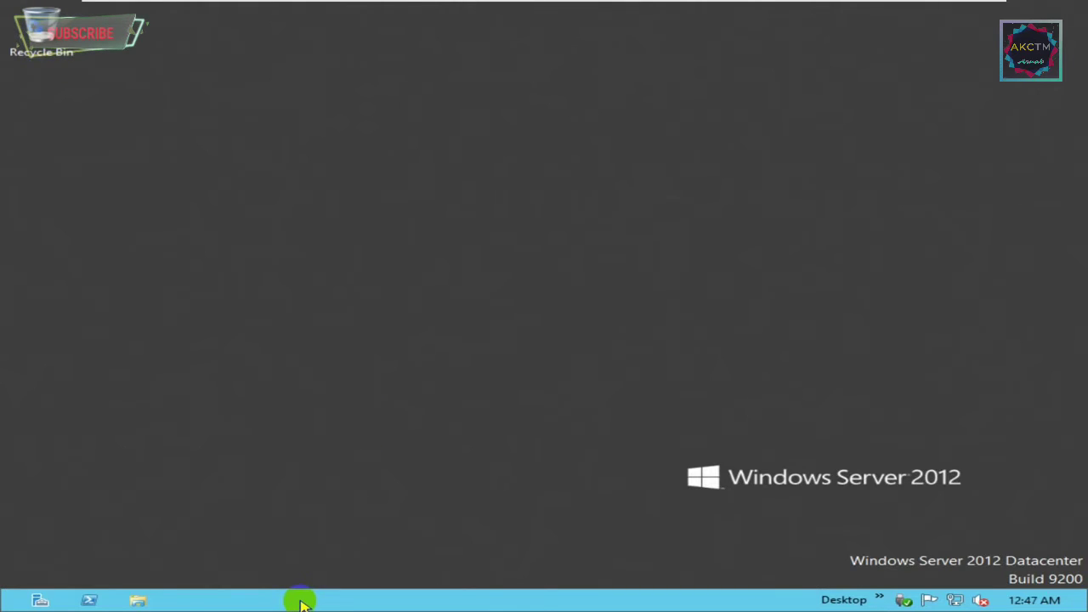
pyautogui.rightClick(37, 600)
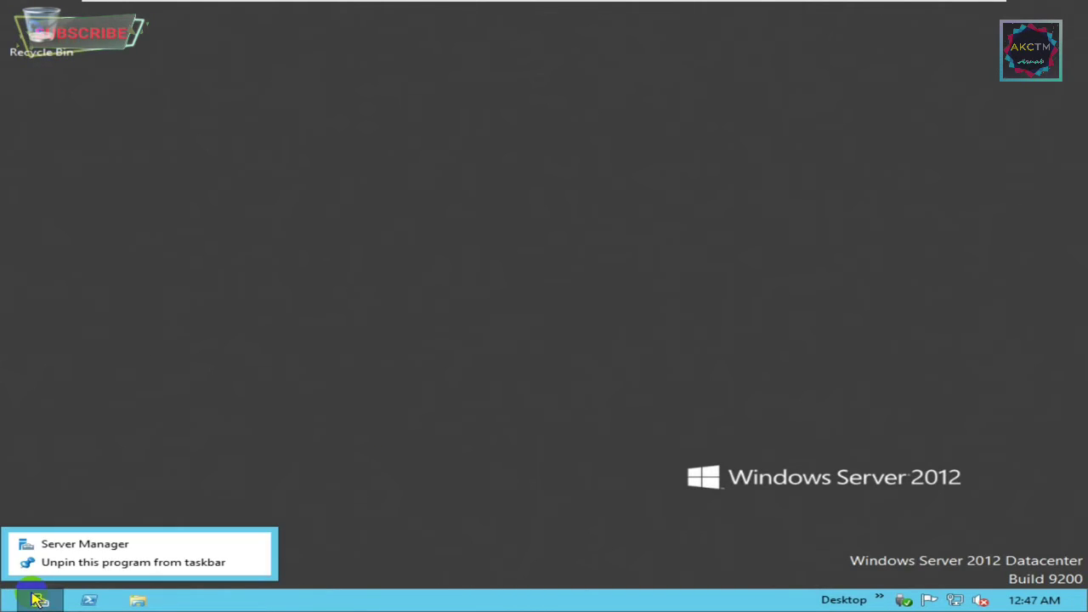
pyautogui.click(163, 366)
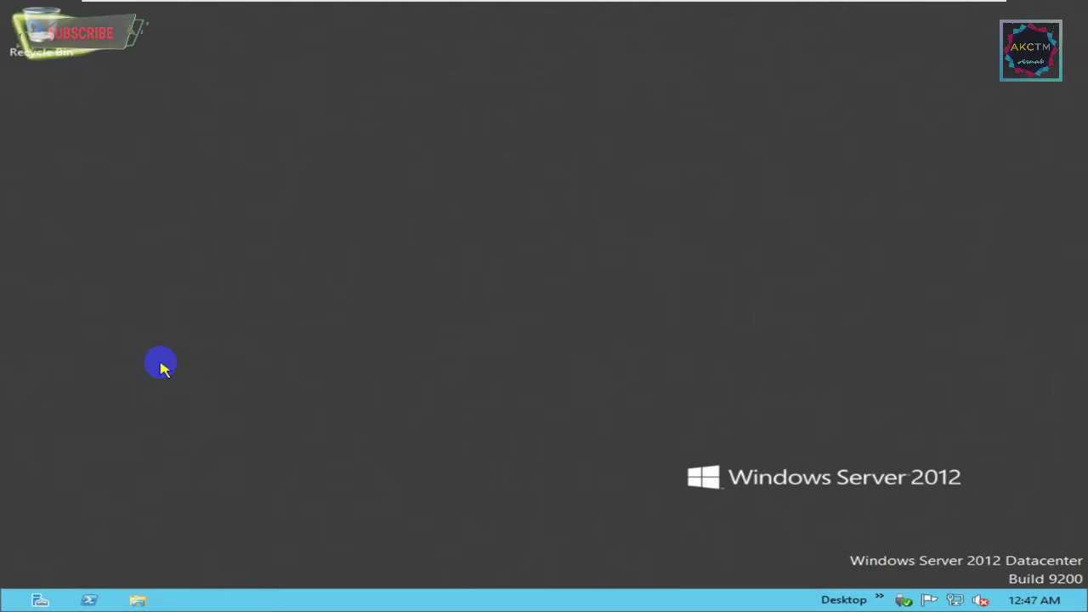
pyautogui.rightClick(236, 600)
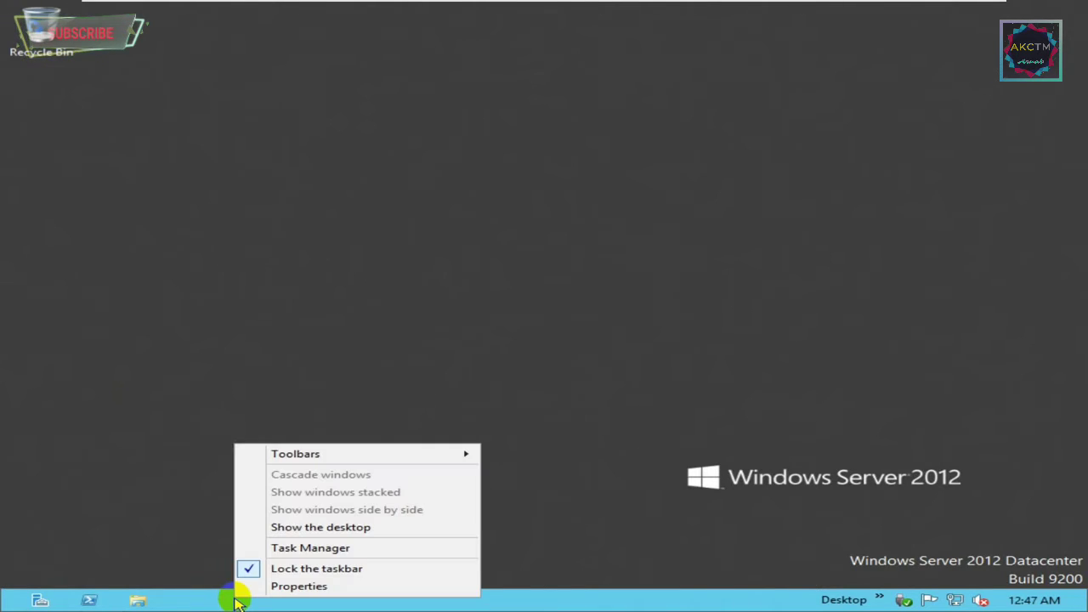
pyautogui.click(287, 587)
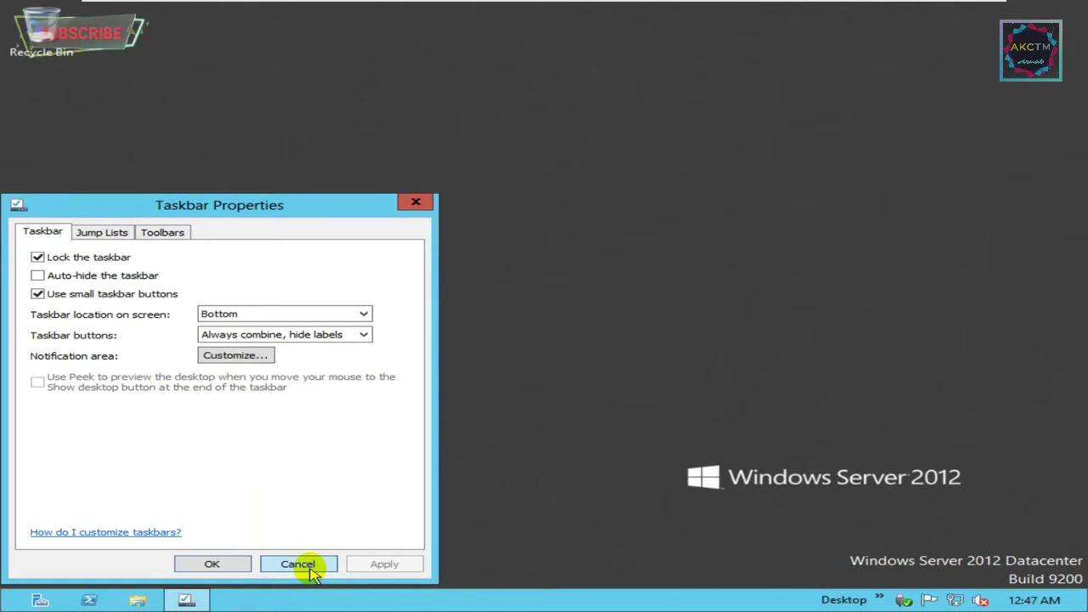
pyautogui.click(298, 564)
pyautogui.rightClick(330, 161)
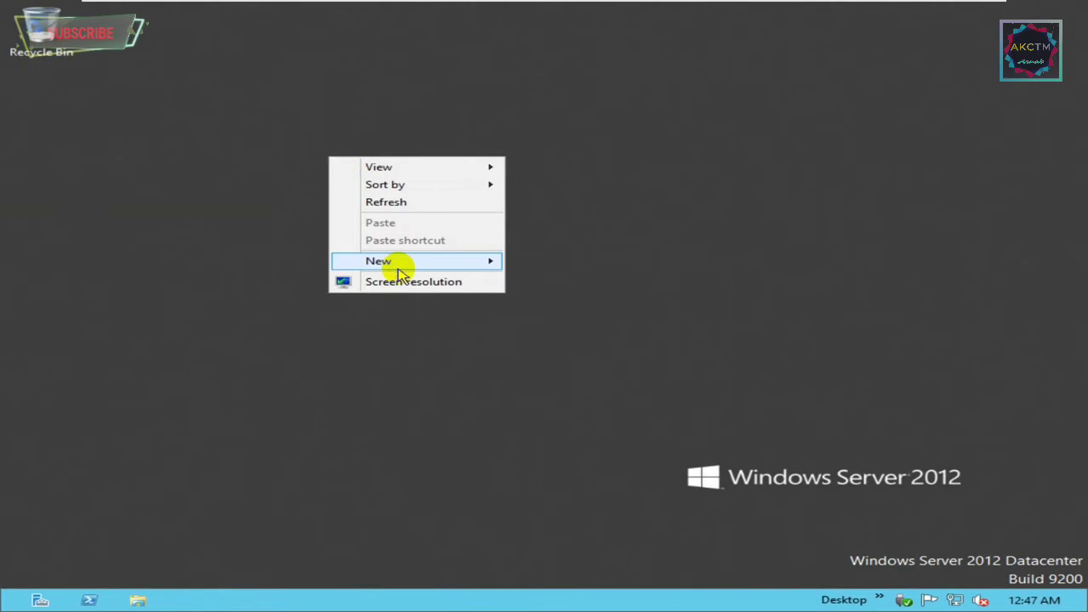
# Go from the desktop's Screen resolution settings to the page for changing text and item size
pyautogui.click(388, 212)
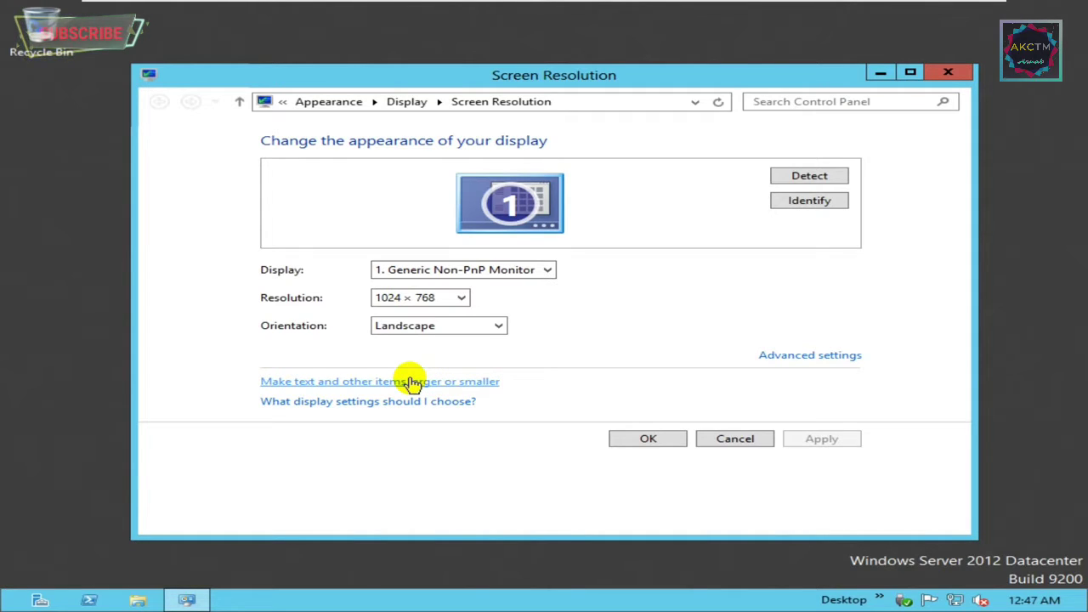
pyautogui.click(412, 383)
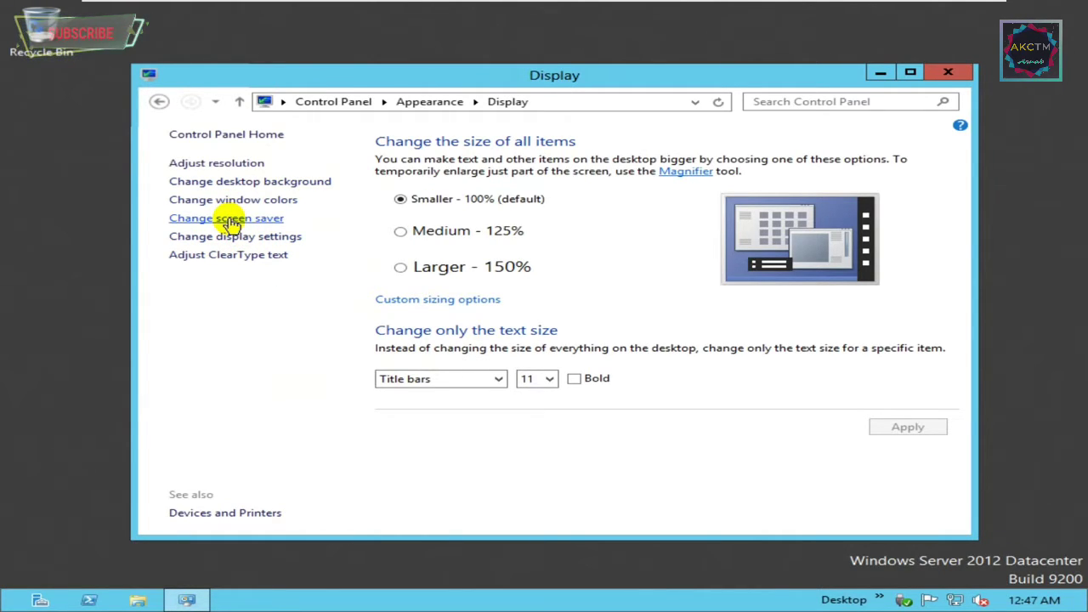
# Look at the screen saver and window colour settings, leaving both unchanged
pyautogui.click(230, 220)
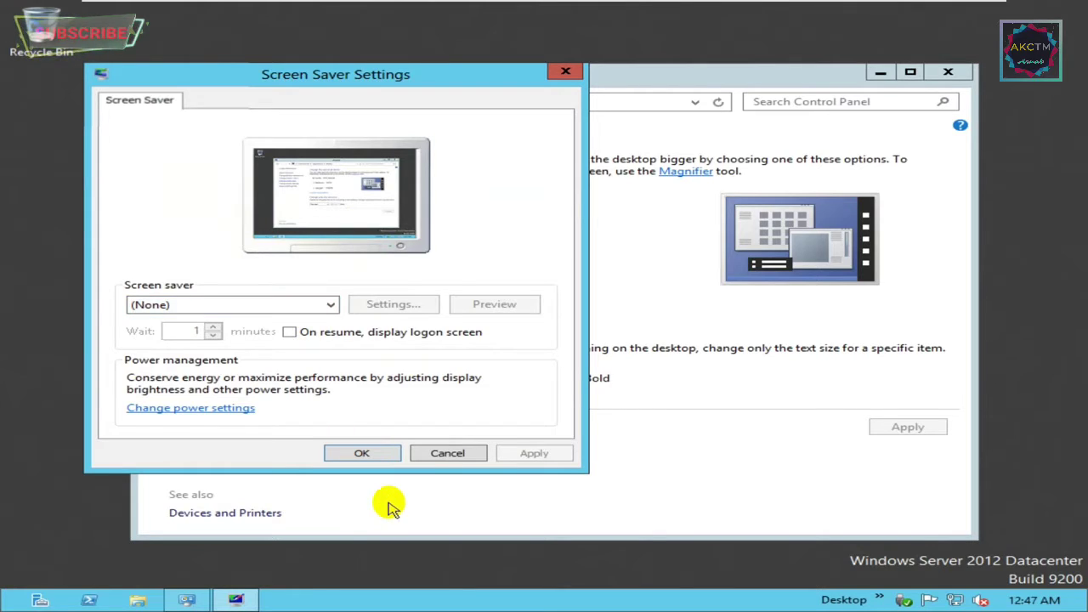
pyautogui.click(448, 453)
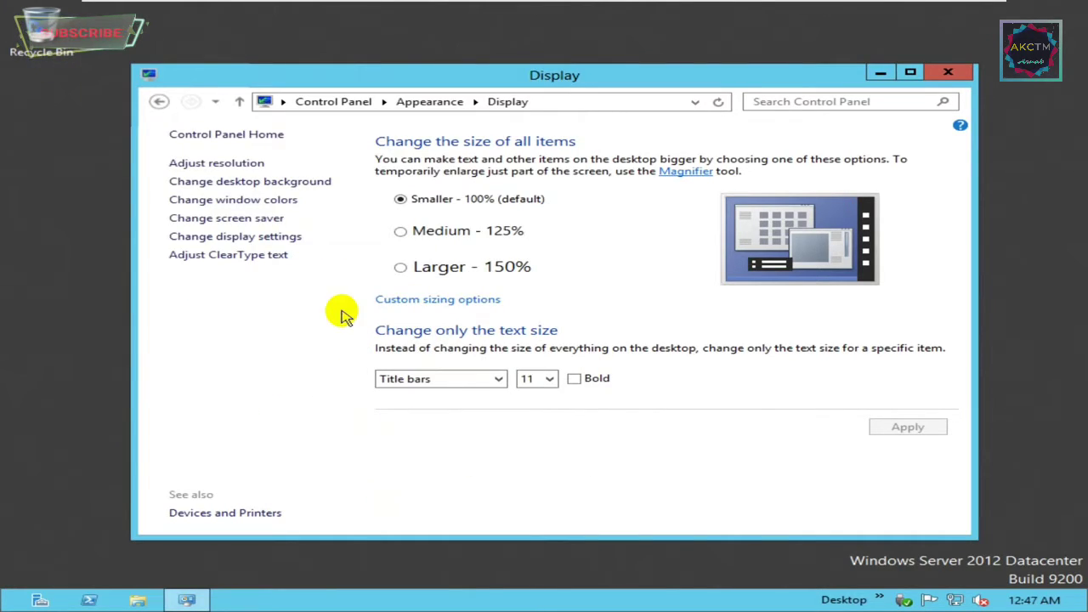
pyautogui.click(280, 201)
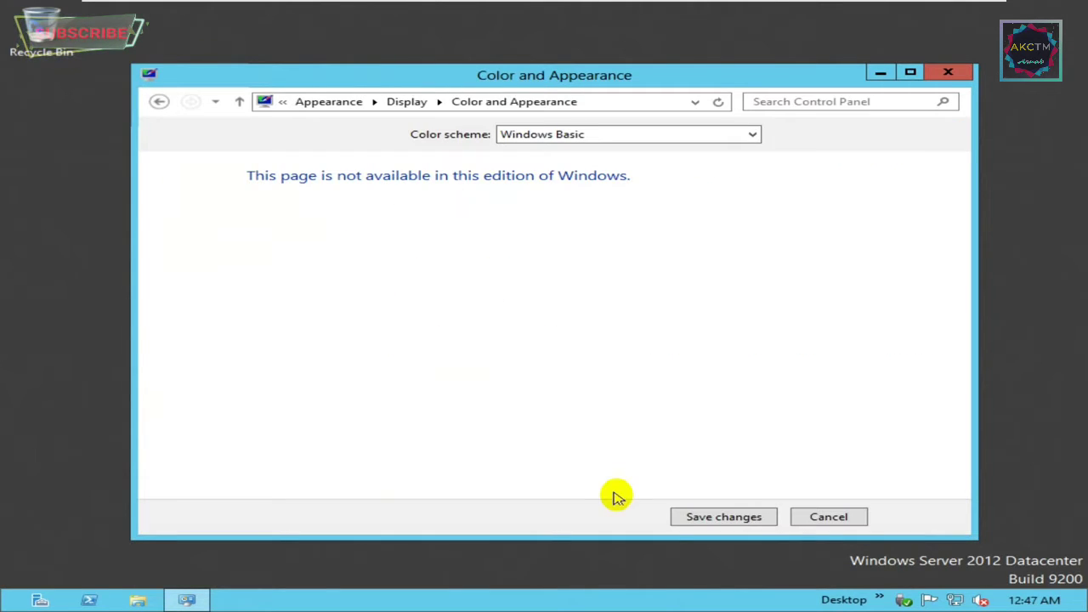
pyautogui.click(827, 518)
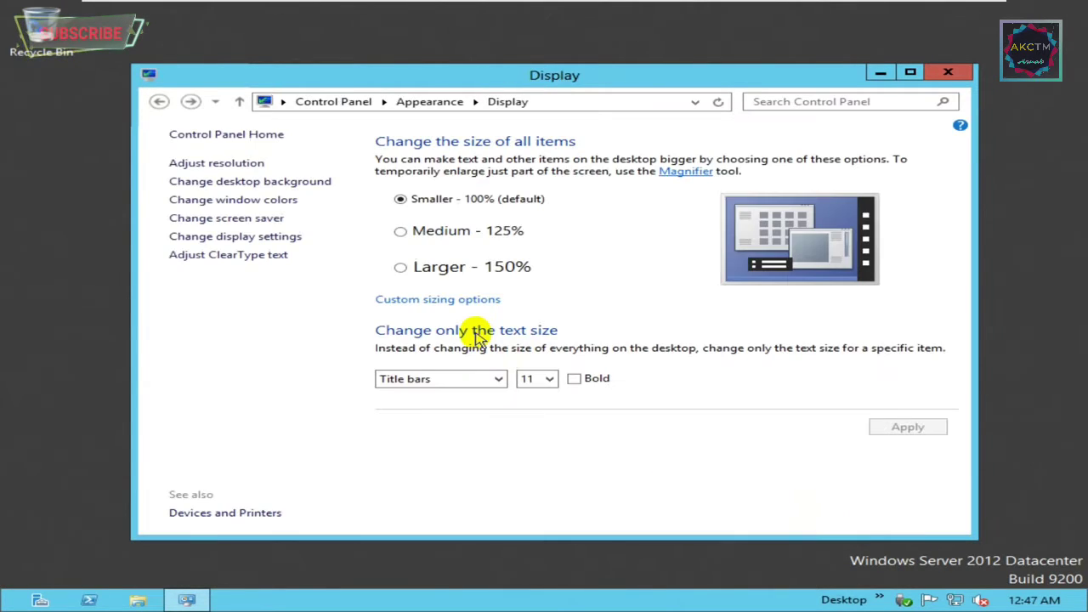
# Set the desktop background picture position to Stretch and save the change
pyautogui.click(255, 181)
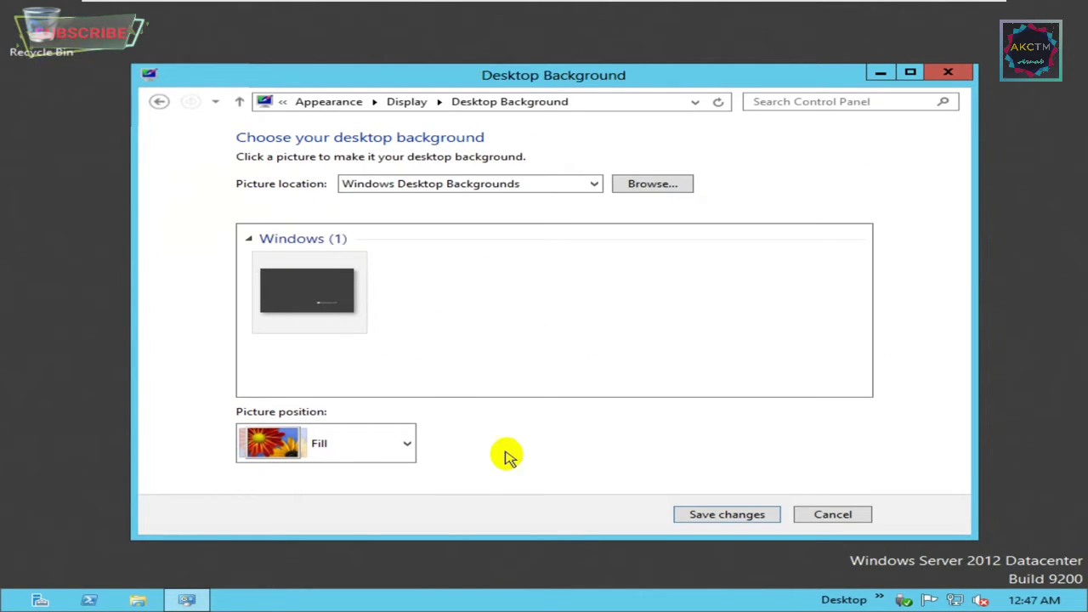
pyautogui.click(403, 446)
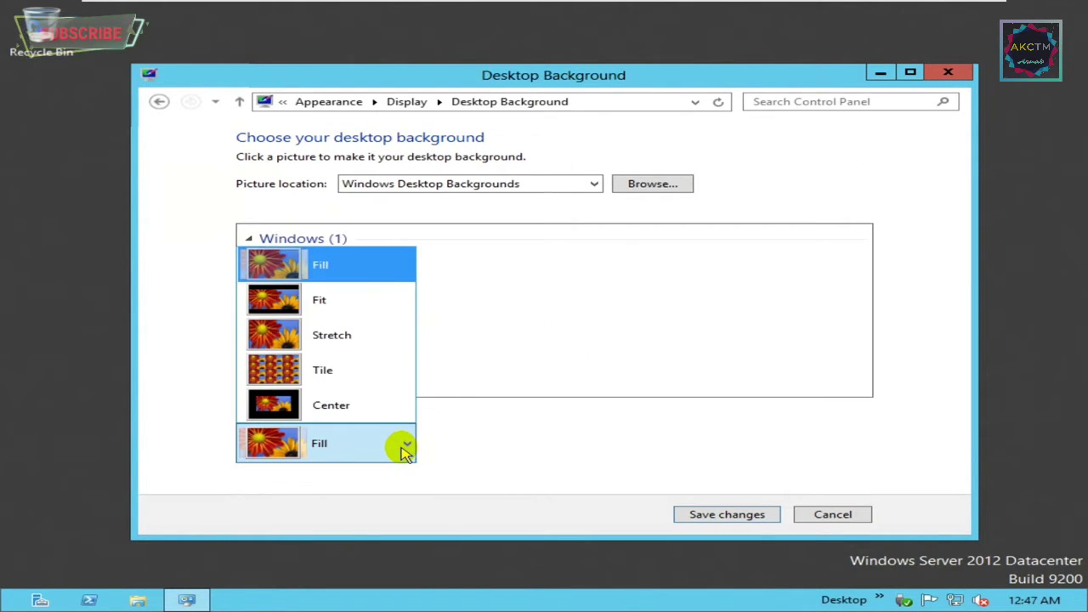
pyautogui.click(365, 344)
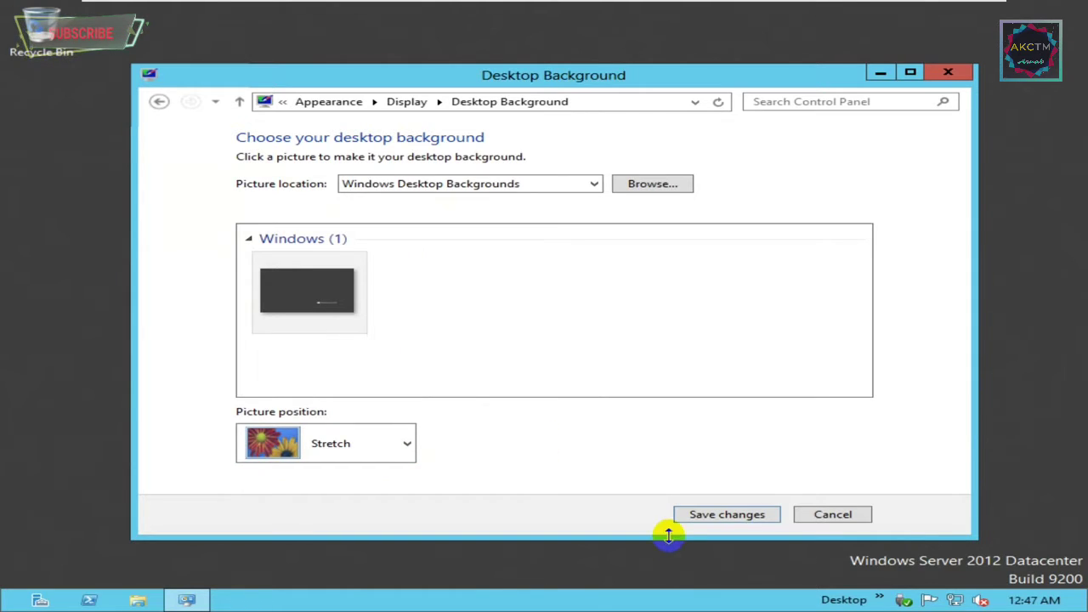
pyautogui.click(724, 515)
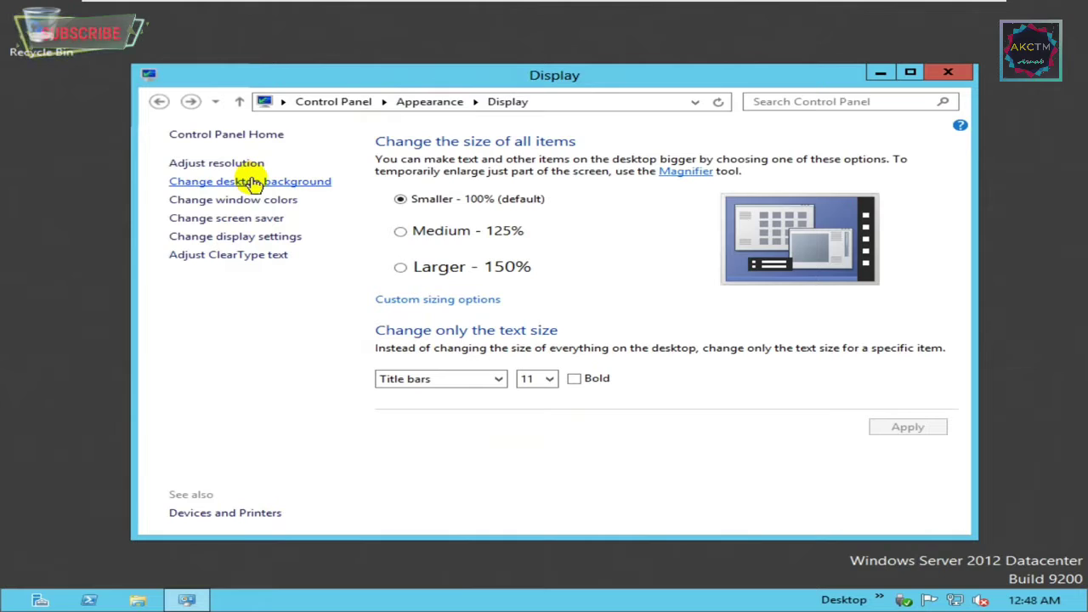
# Open the ClearType text tuner, cancel it unchanged, and return to the Appearance category page
pyautogui.click(256, 261)
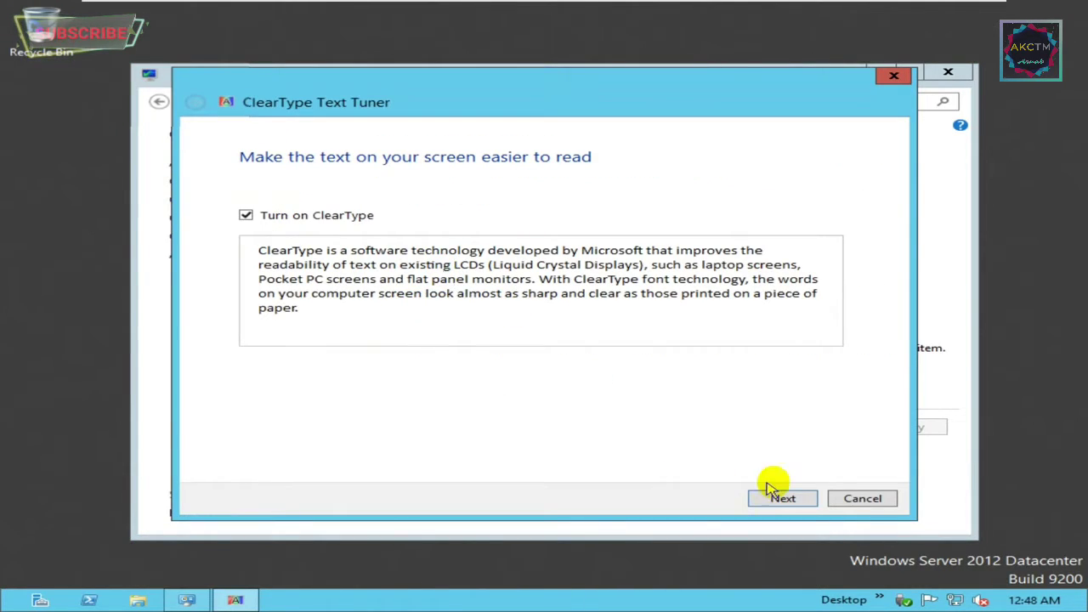
pyautogui.click(852, 500)
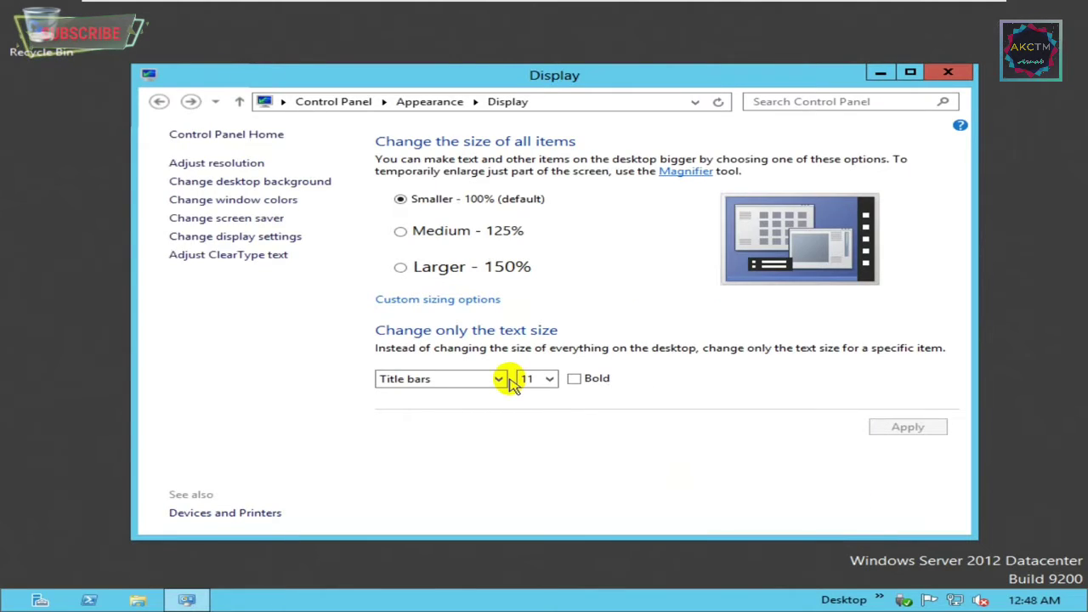
pyautogui.click(442, 111)
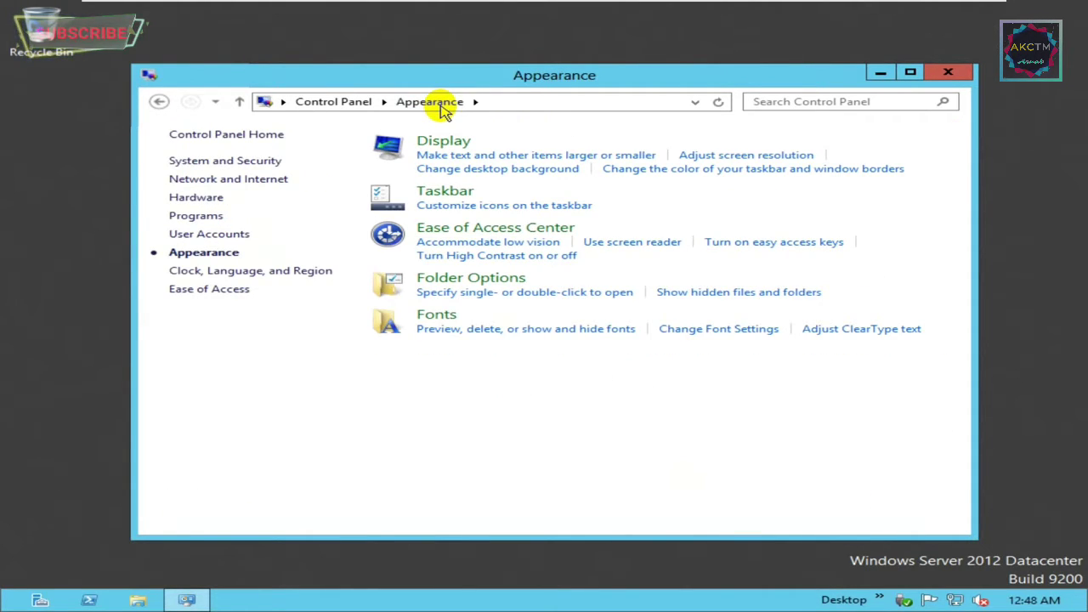
# Return to Control Panel, switch View by to Large icons, and open System
pyautogui.click(353, 109)
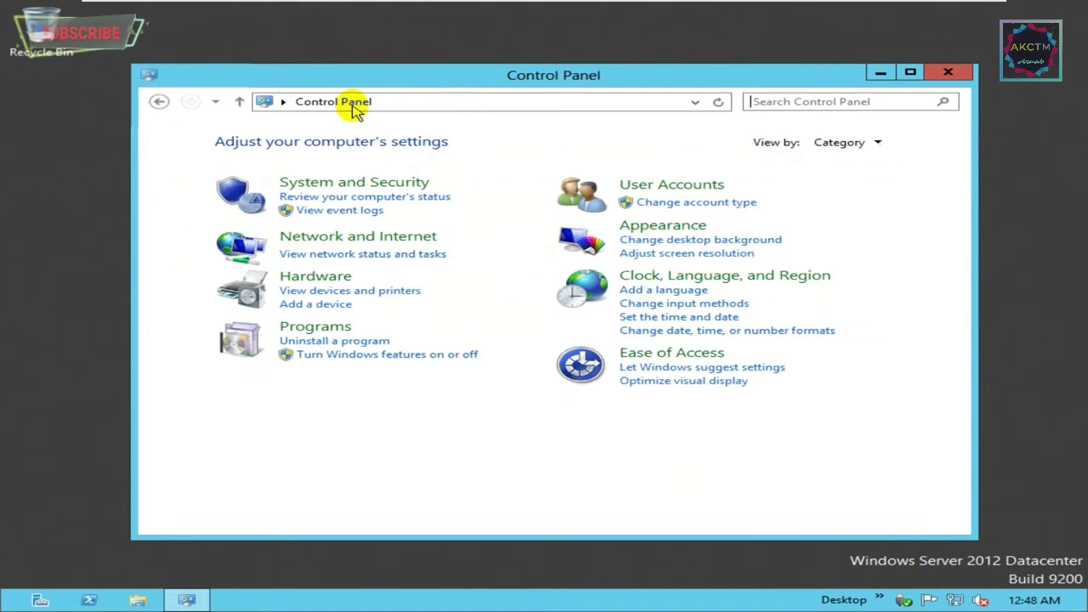
pyautogui.click(881, 143)
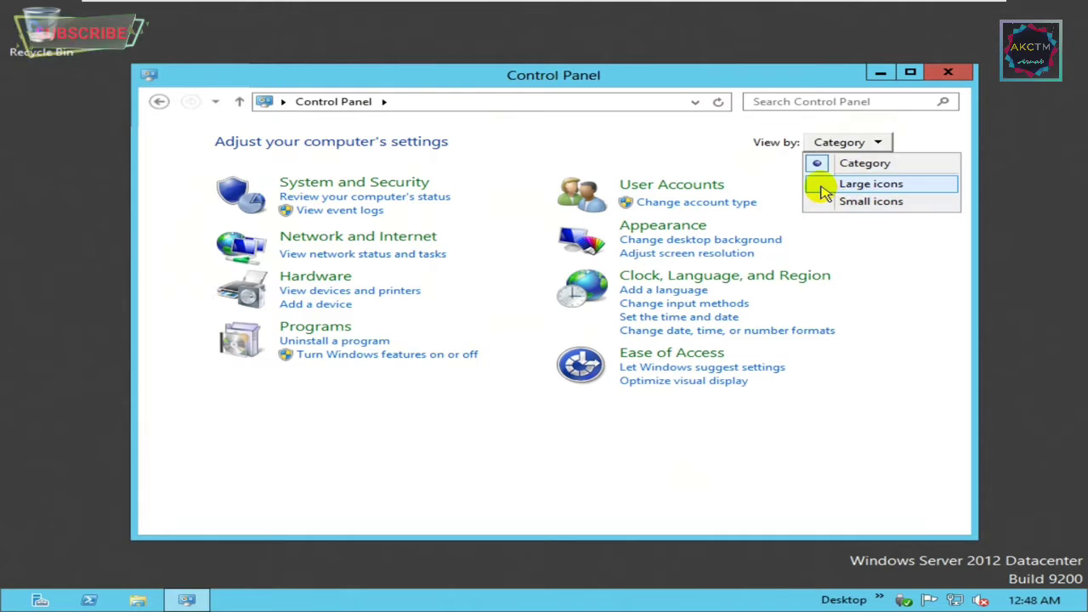
pyautogui.click(820, 185)
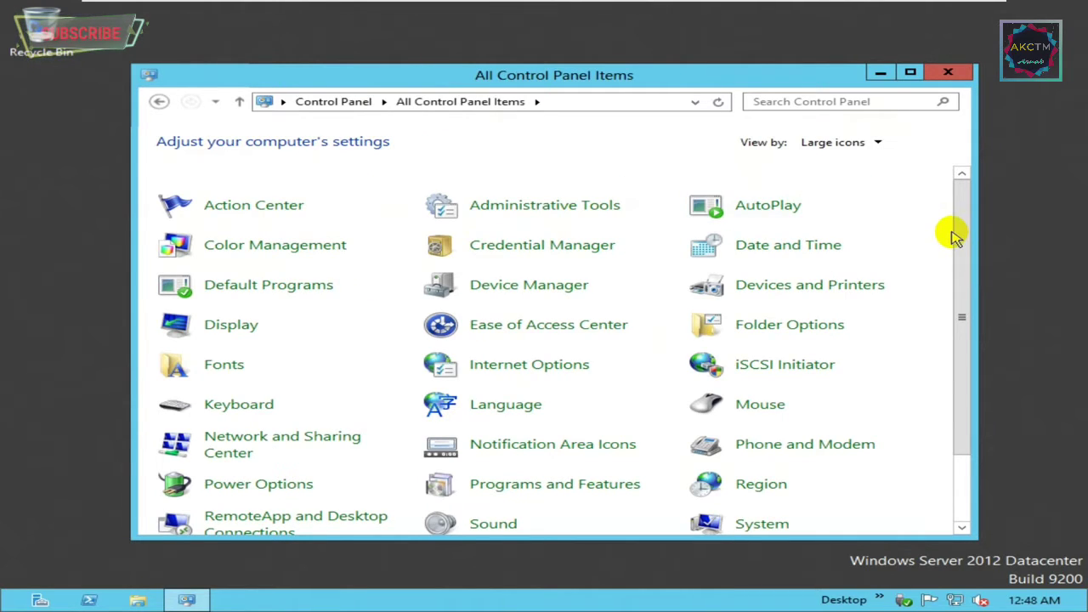
pyautogui.scroll(-2, 954, 236)
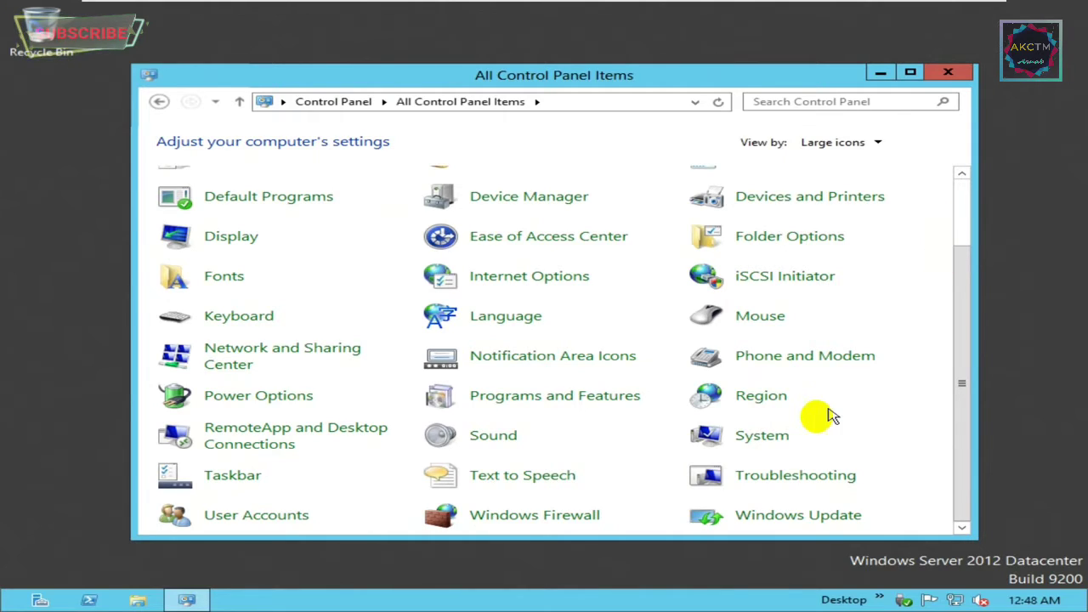
pyautogui.click(750, 440)
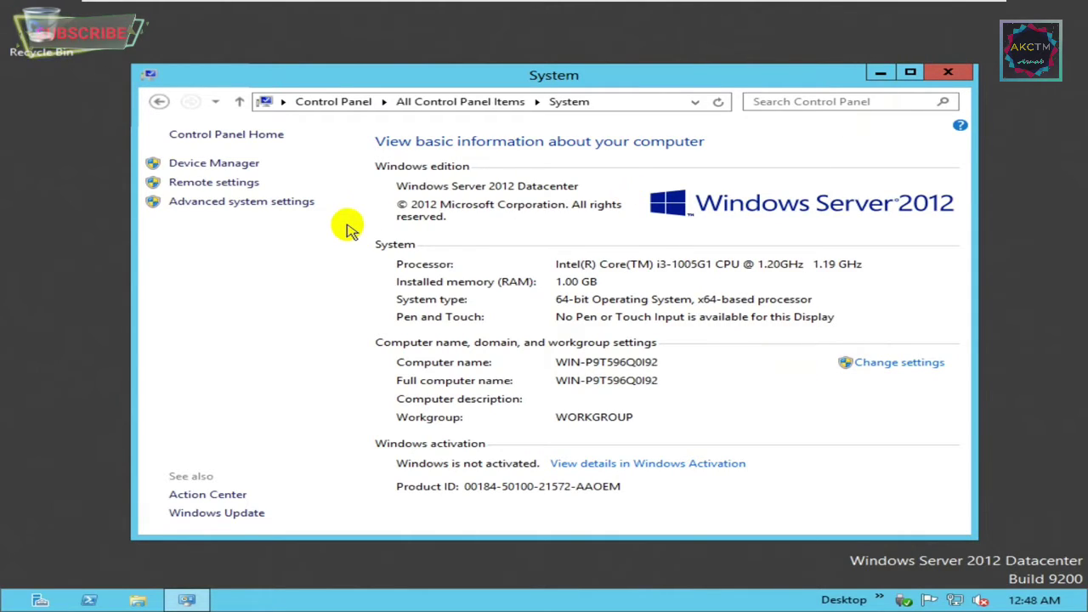
# Open Advanced system settings and browse the Hardware, Computer Name and Advanced tabs
pyautogui.click(296, 204)
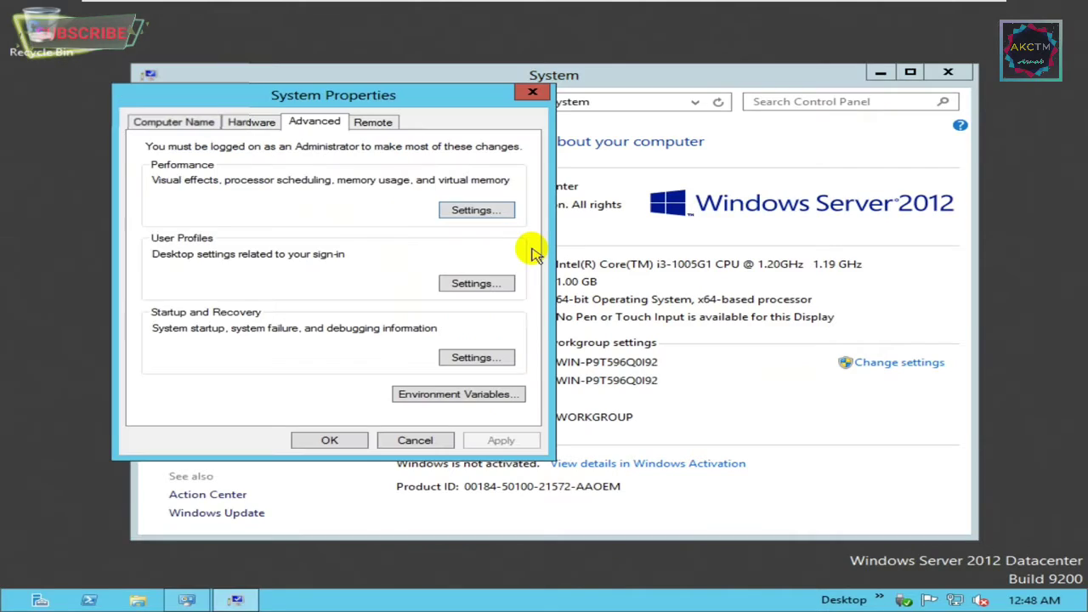
pyautogui.click(253, 125)
pyautogui.click(196, 122)
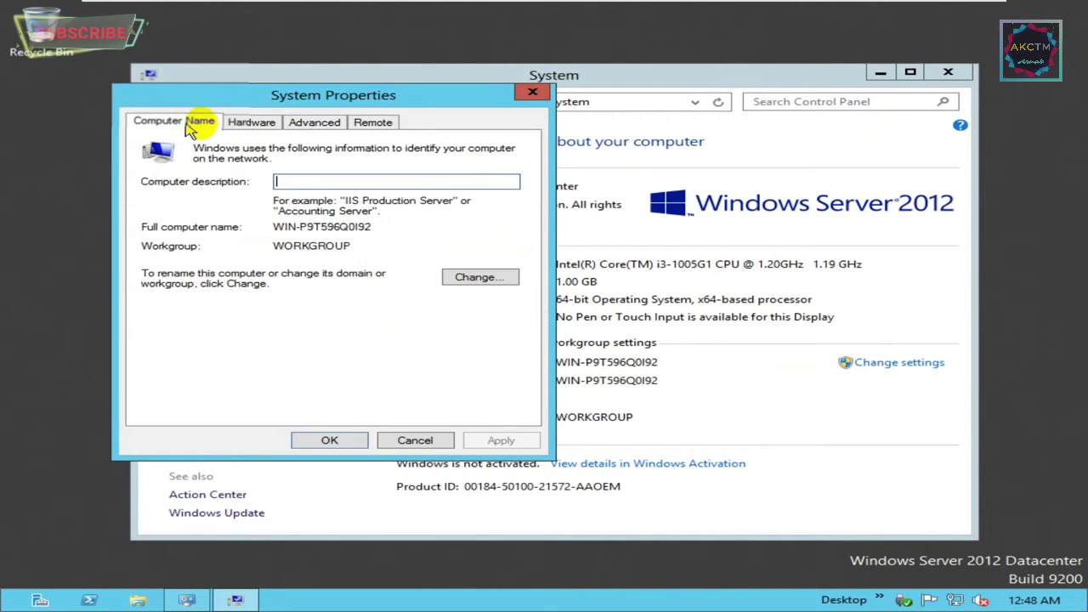
pyautogui.click(313, 125)
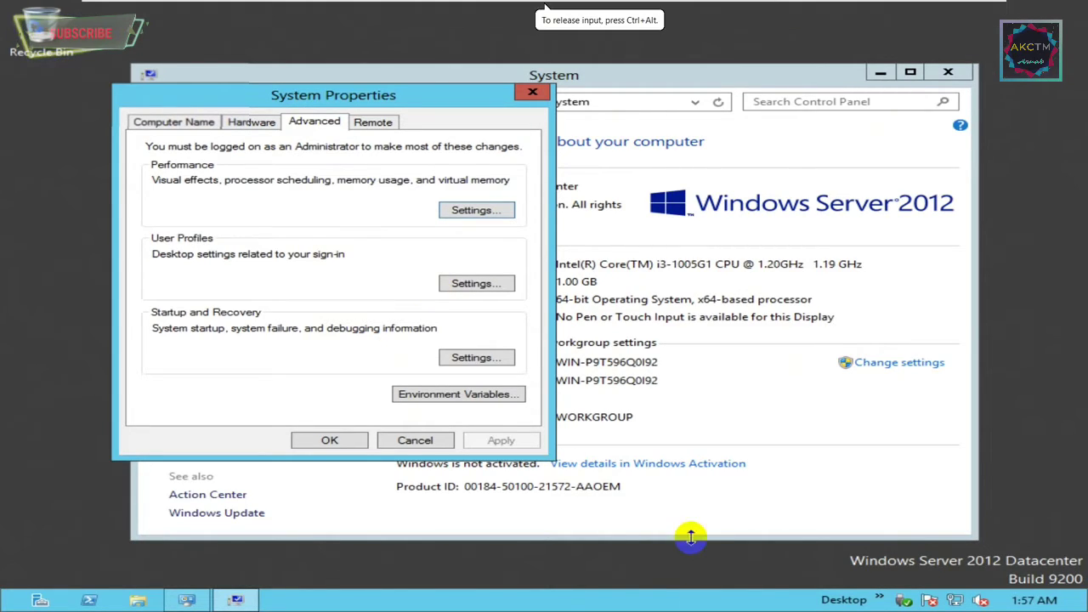
pyautogui.click(260, 127)
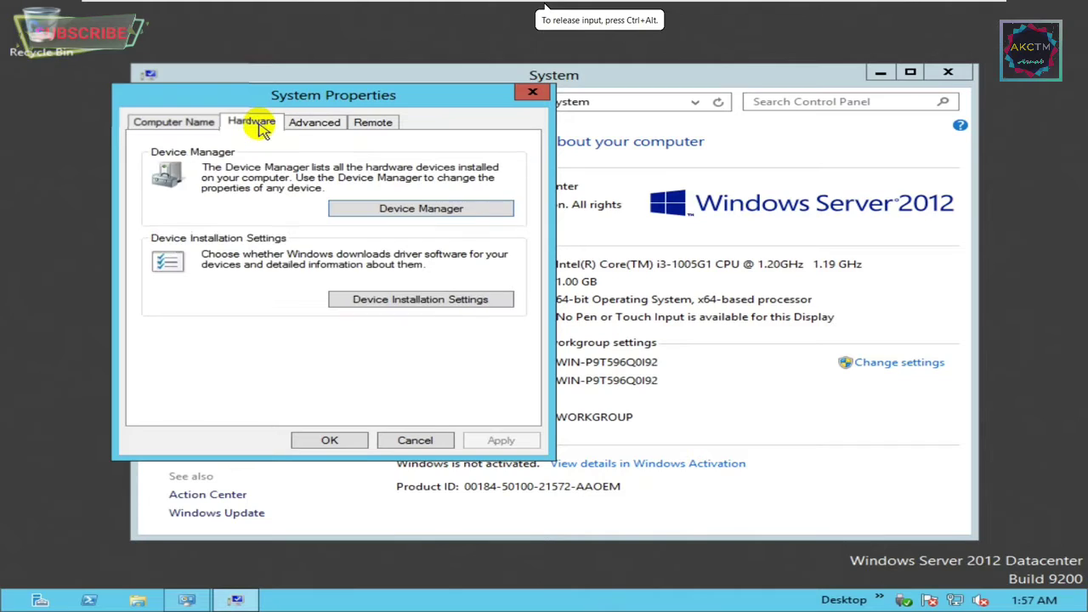
pyautogui.click(207, 124)
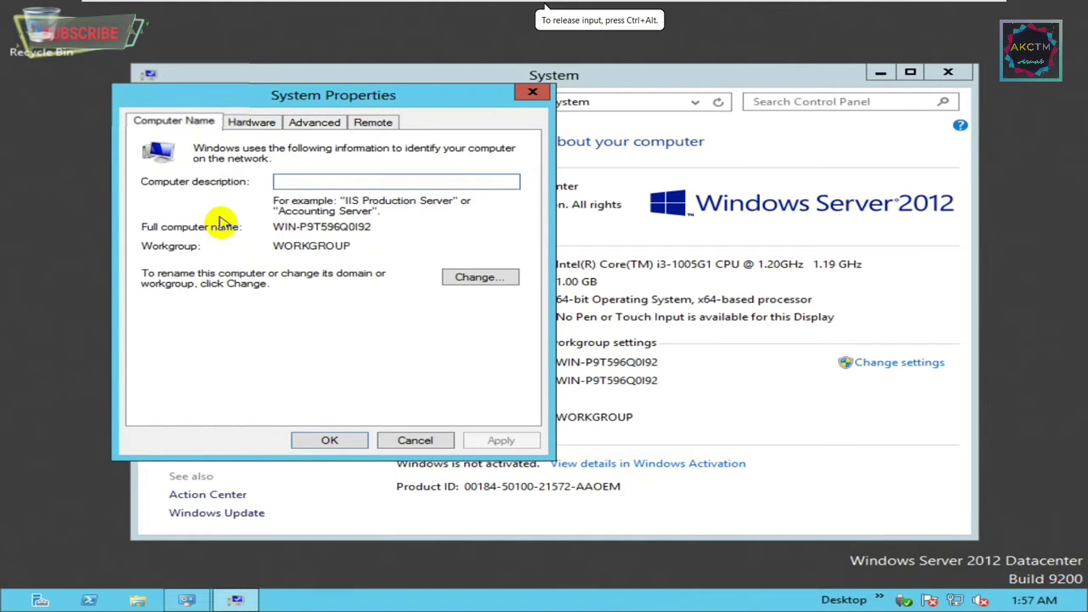
pyautogui.click(274, 127)
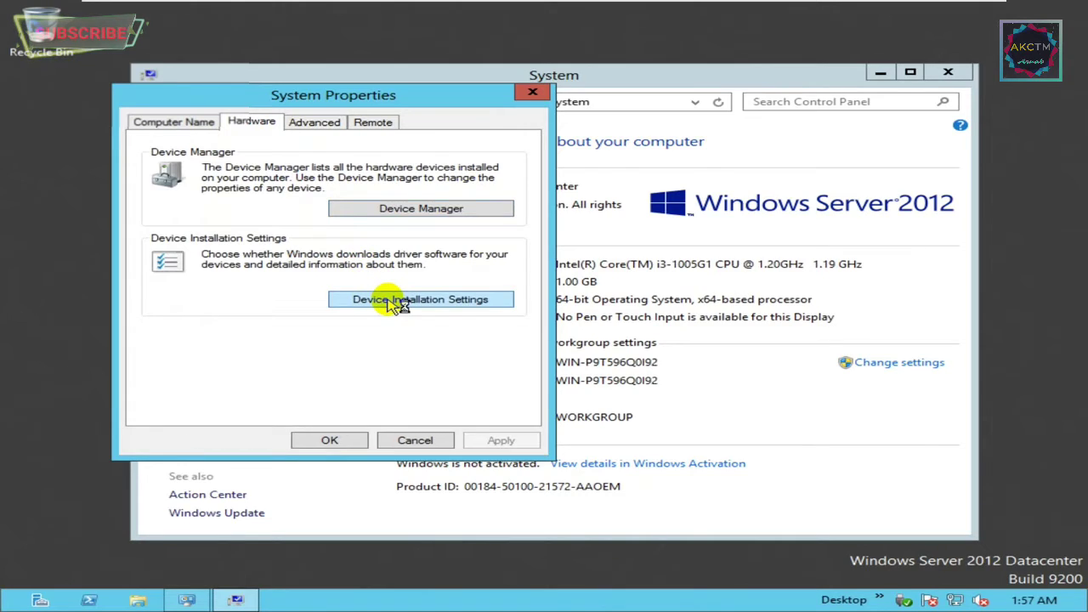
pyautogui.click(396, 302)
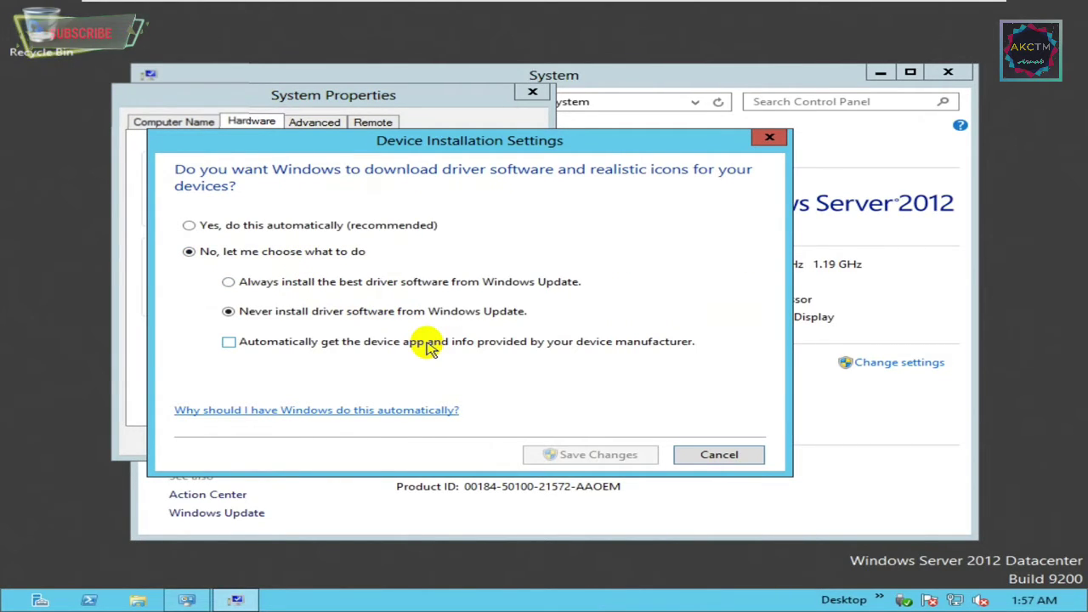
pyautogui.click(720, 456)
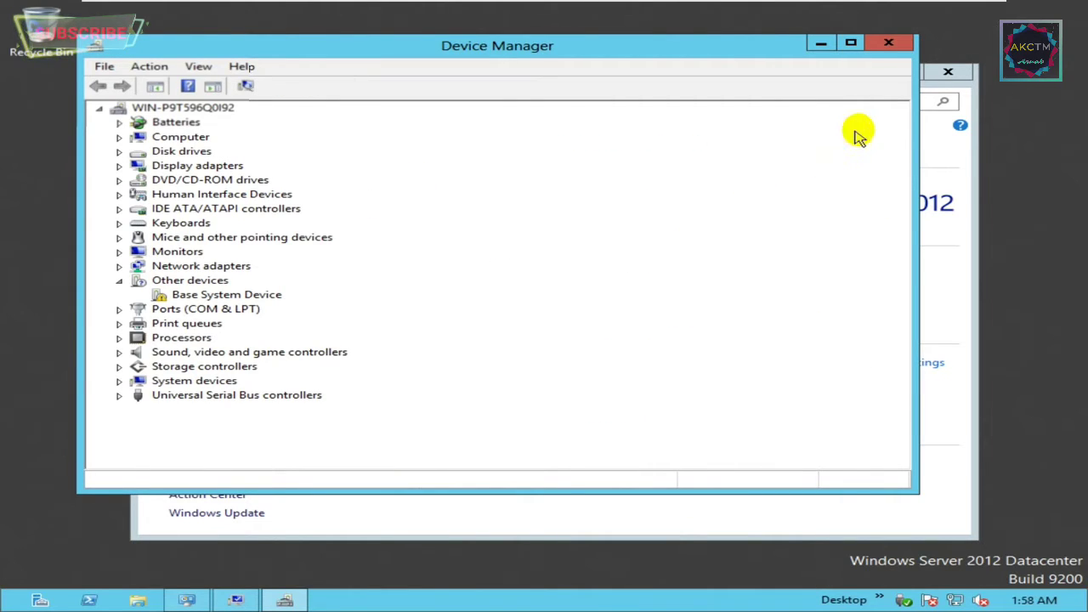
pyautogui.click(889, 43)
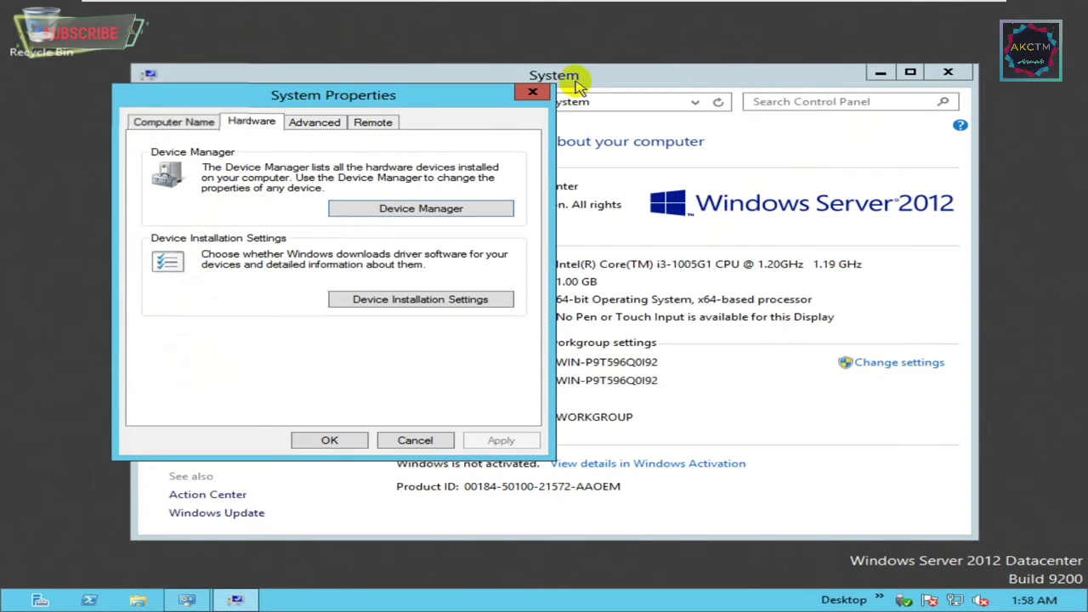
# Review Startup and Recovery, keeping Windows Server 2012 as default, then the User Profiles list
pyautogui.click(306, 124)
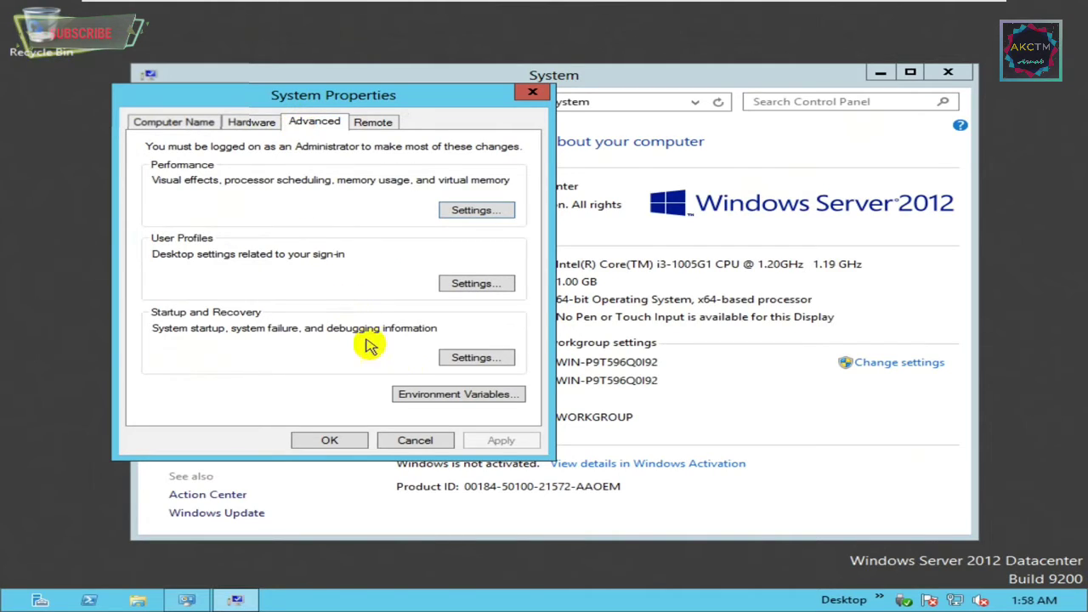
pyautogui.click(474, 358)
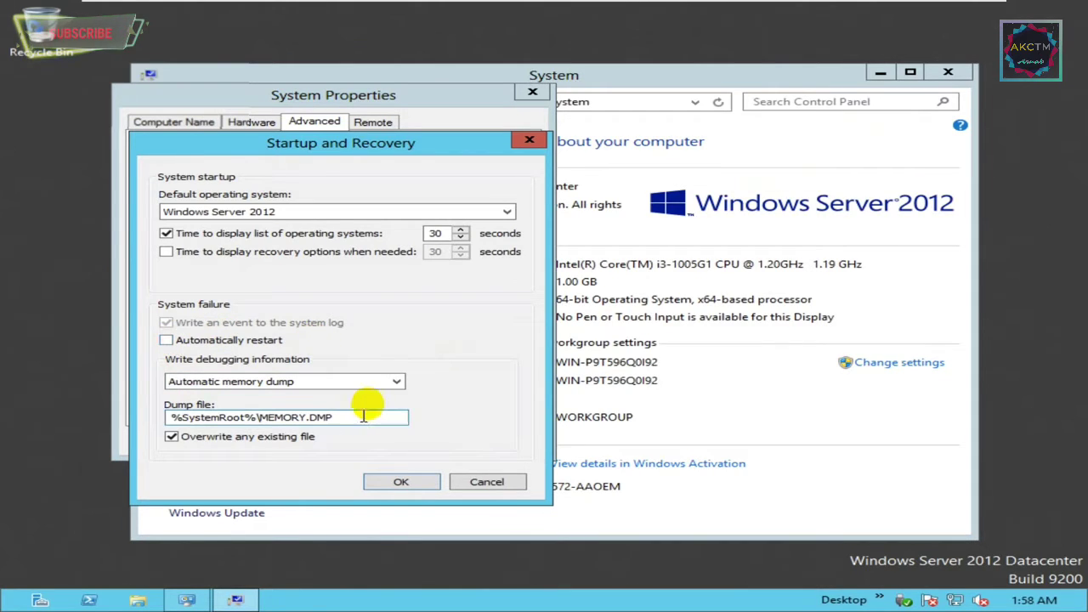
pyautogui.click(493, 213)
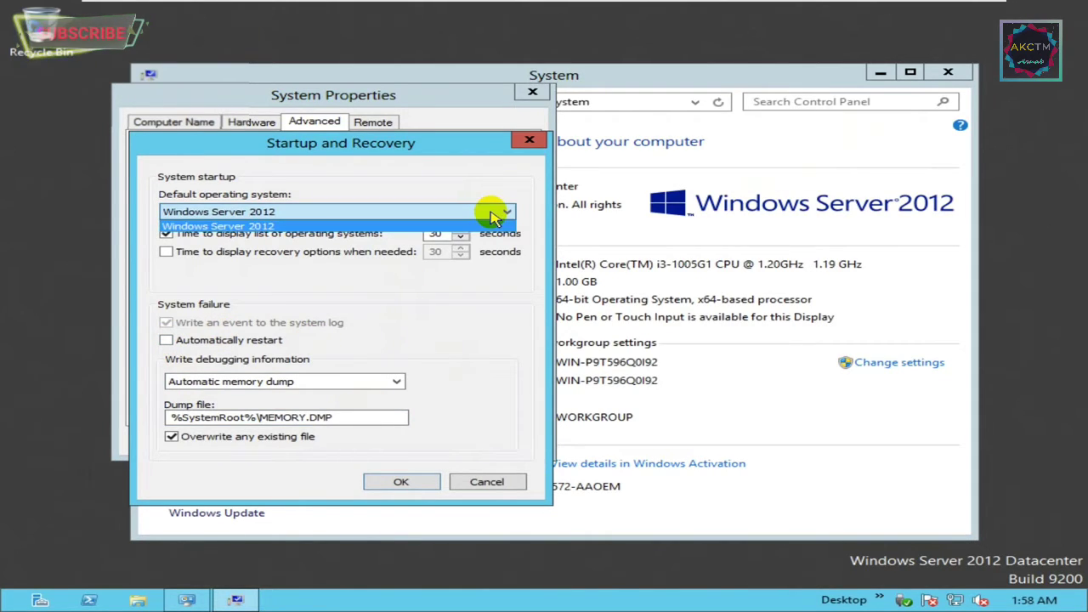
pyautogui.click(491, 214)
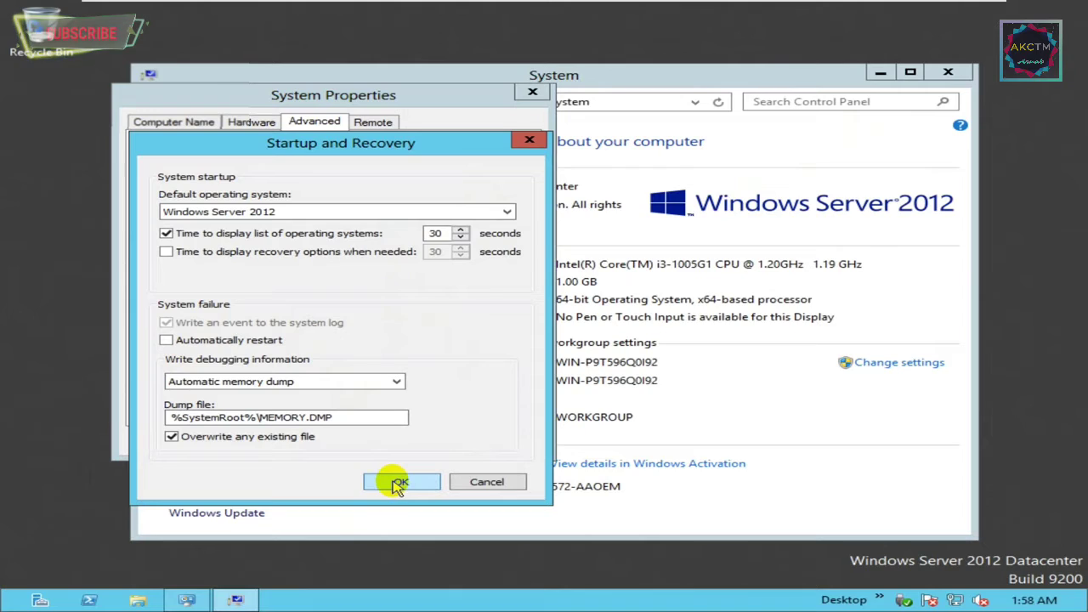
pyautogui.click(396, 483)
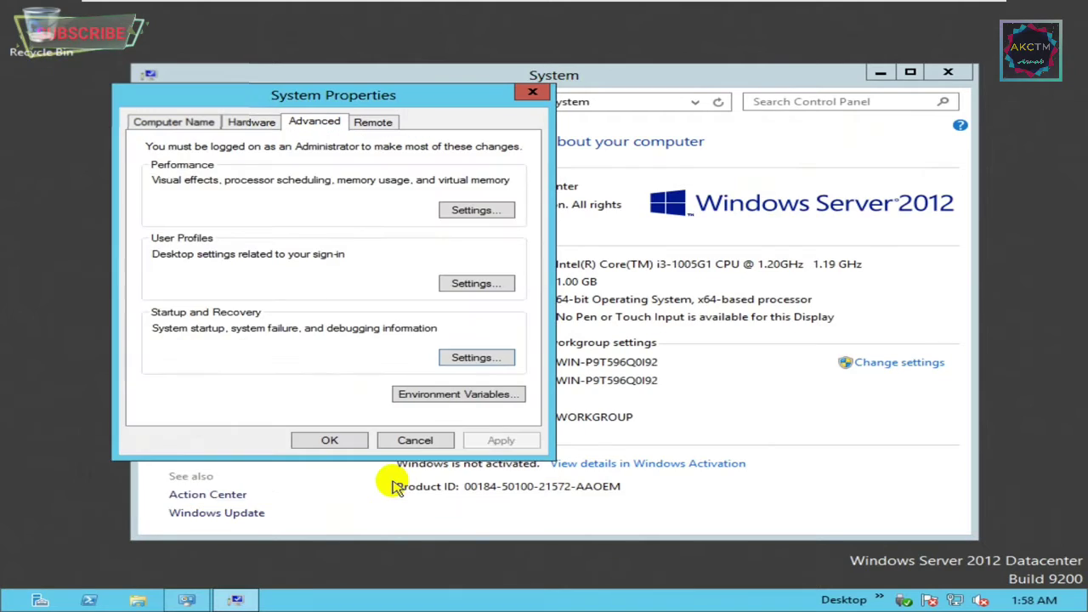
pyautogui.click(463, 285)
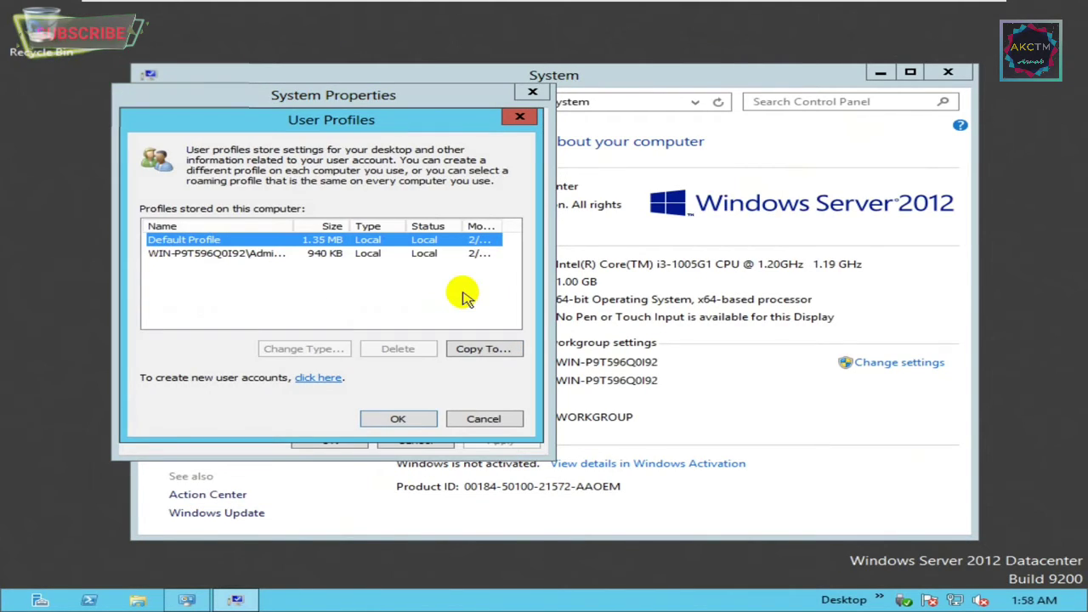
pyautogui.click(399, 419)
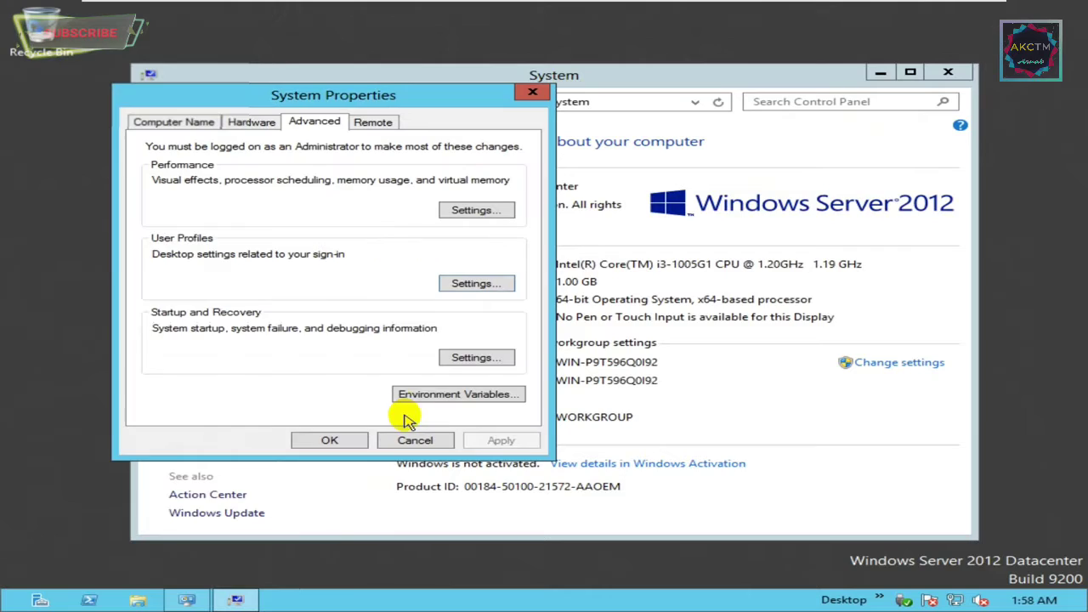
# Choose best performance, re-enable icon shadows, smooth fonts, window dragging, translucent selection, thumbnails, and apply
pyautogui.click(468, 212)
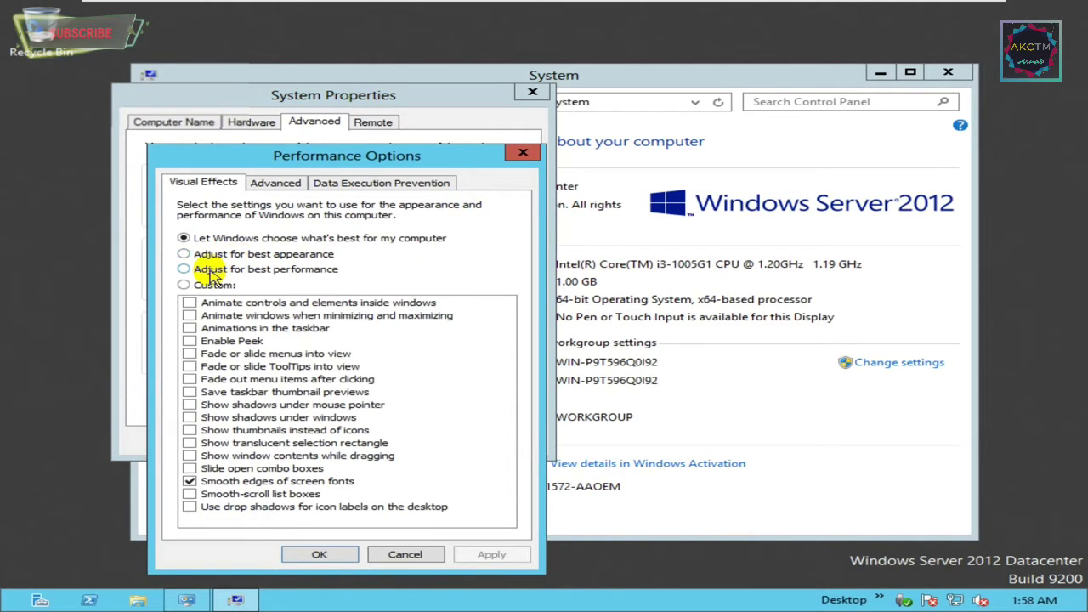
pyautogui.click(208, 270)
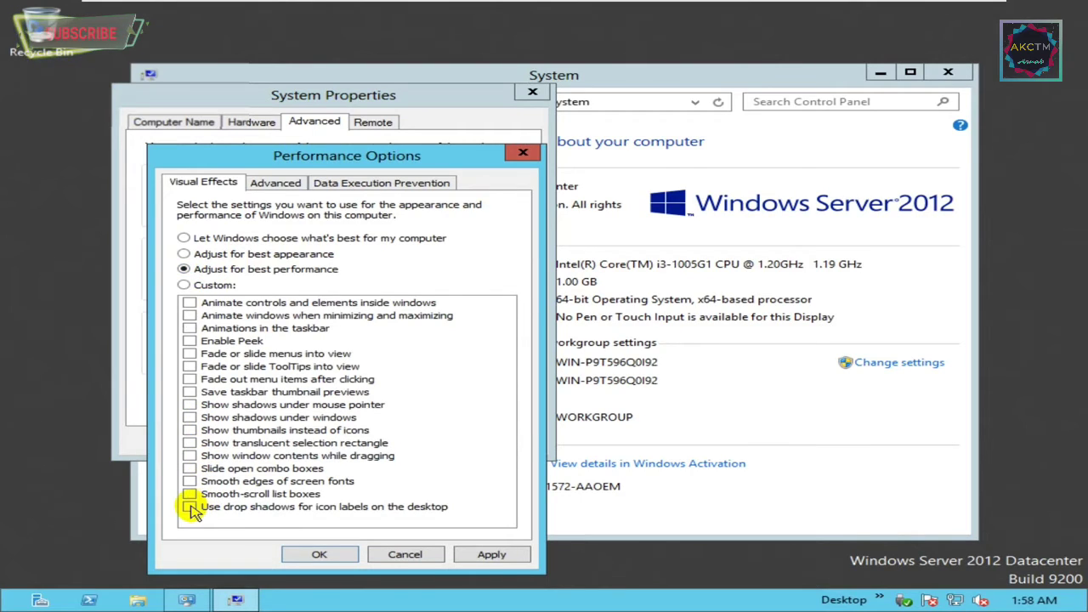
pyautogui.click(192, 507)
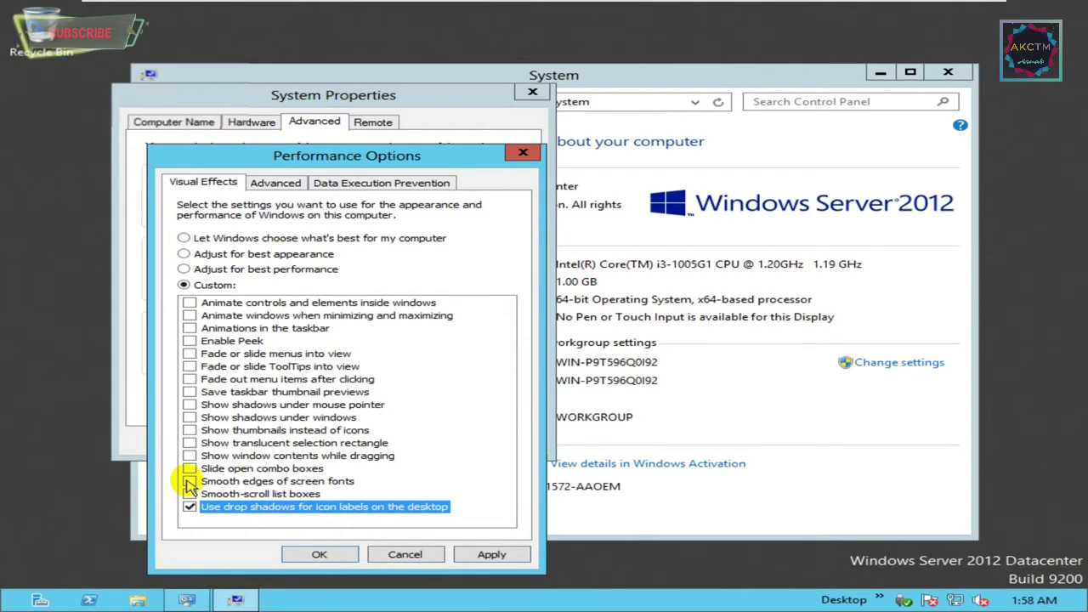
pyautogui.click(189, 482)
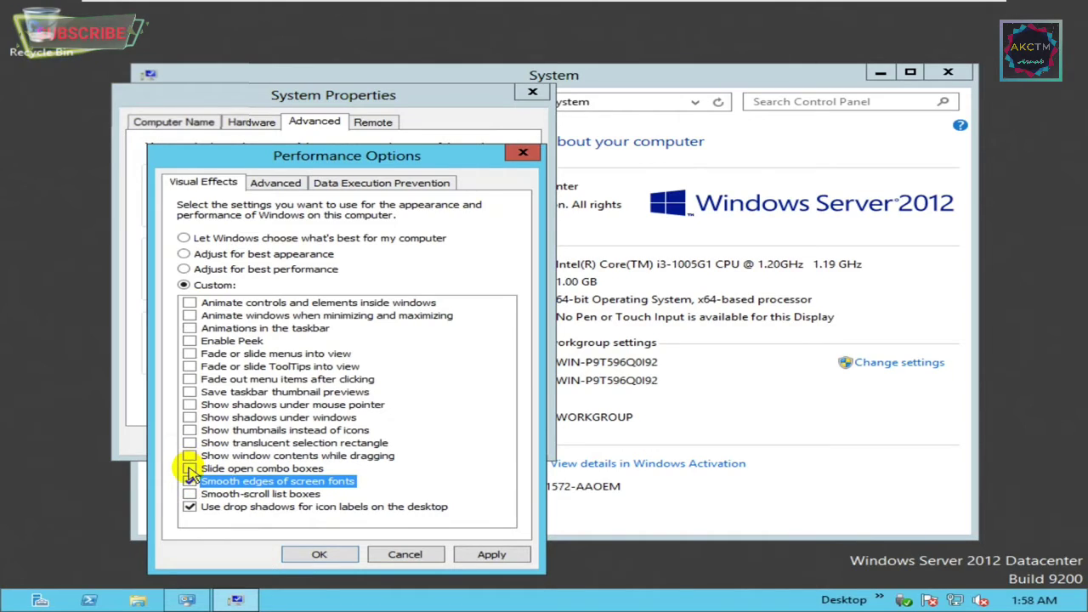
pyautogui.click(189, 456)
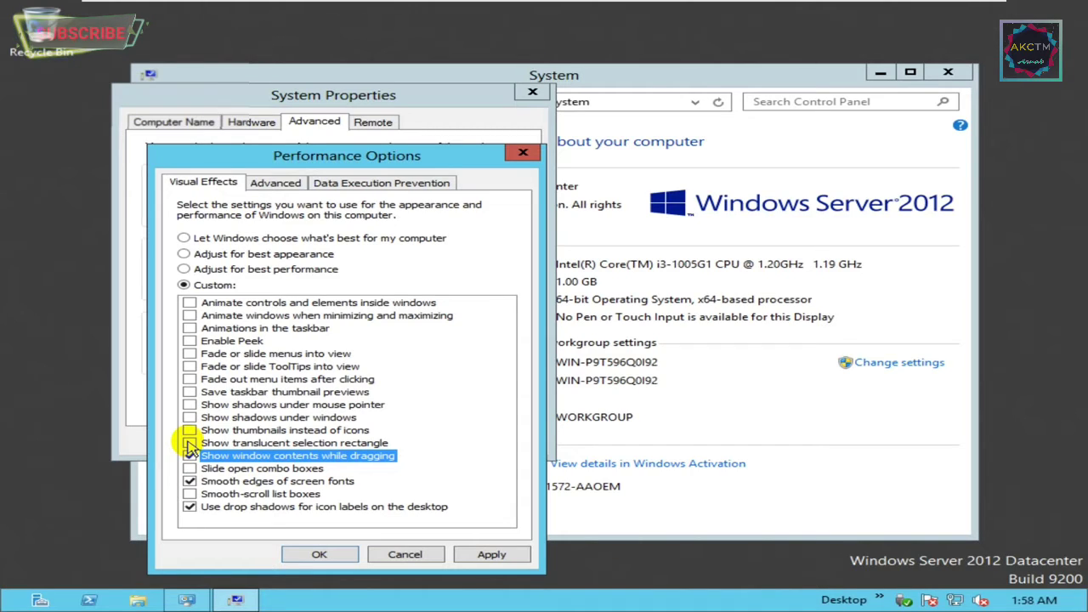
pyautogui.click(190, 443)
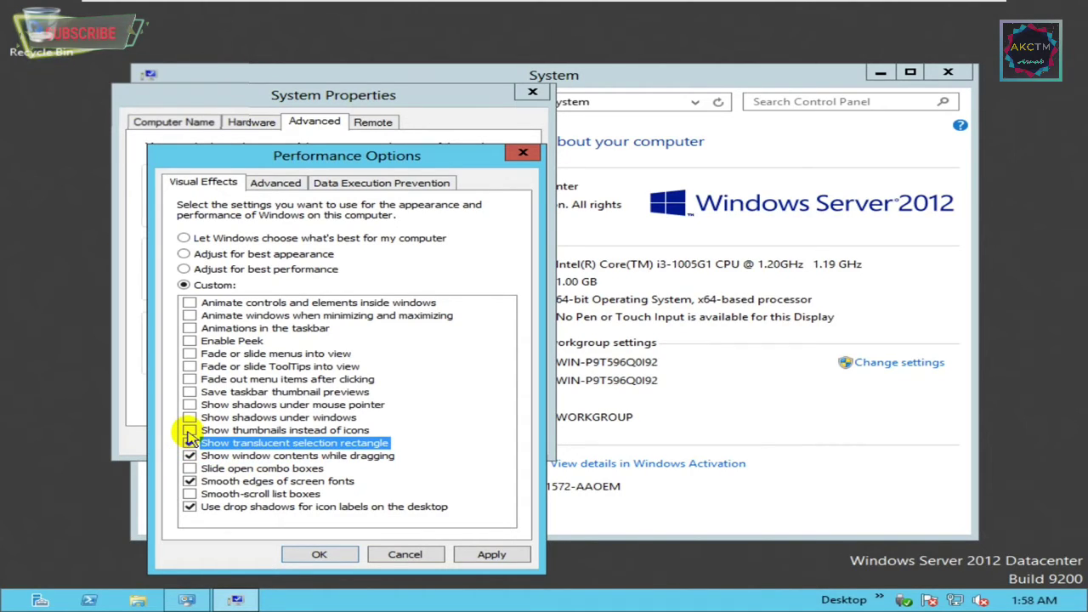
pyautogui.click(189, 431)
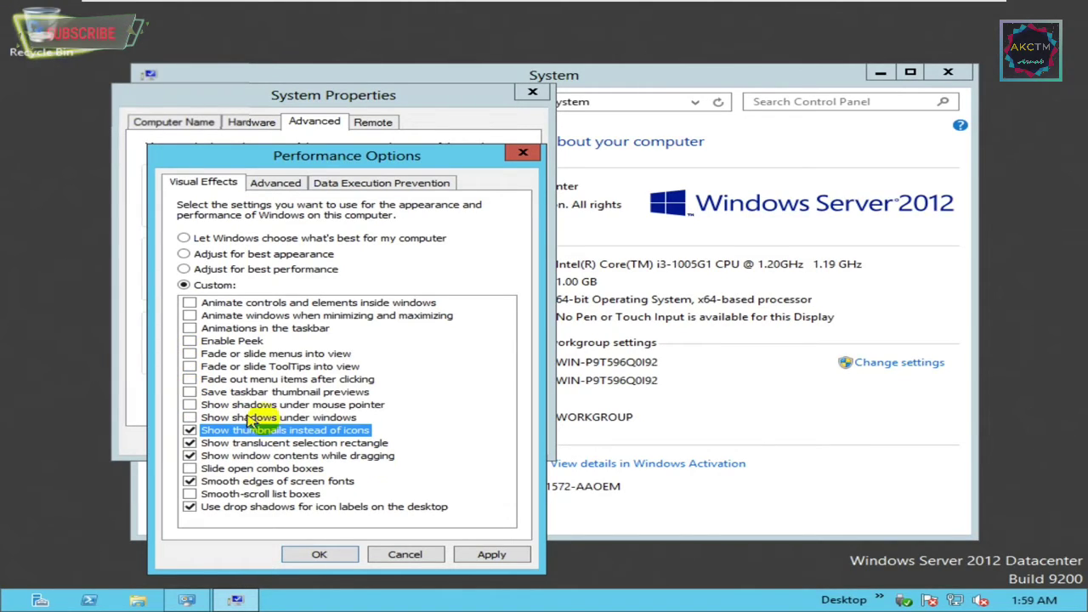
pyautogui.click(496, 554)
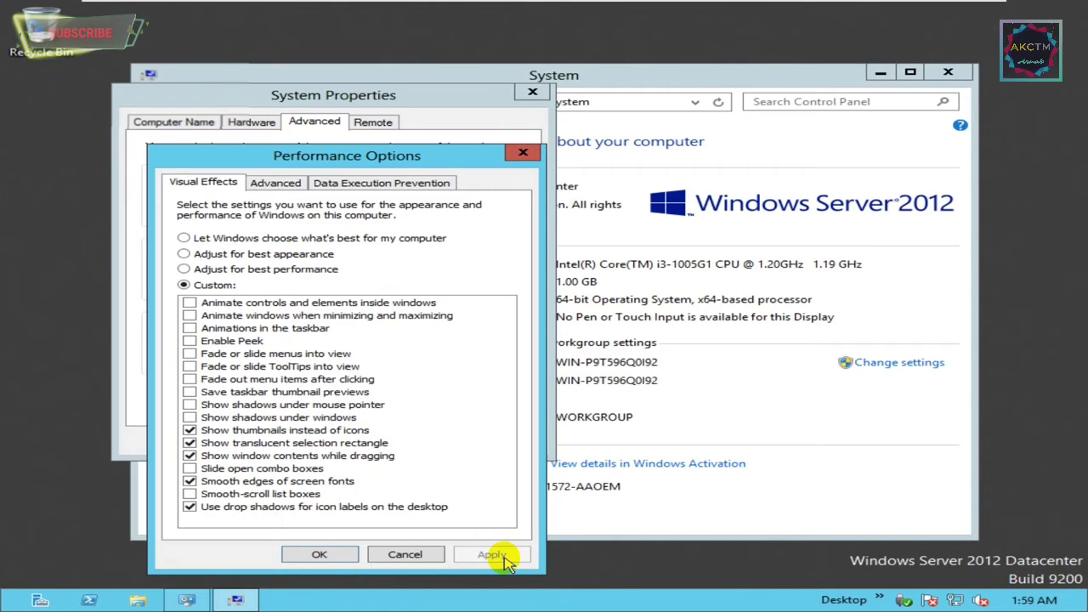
# Look over the Advanced and Data Execution Prevention tabs, then close Performance Options
pyautogui.click(302, 185)
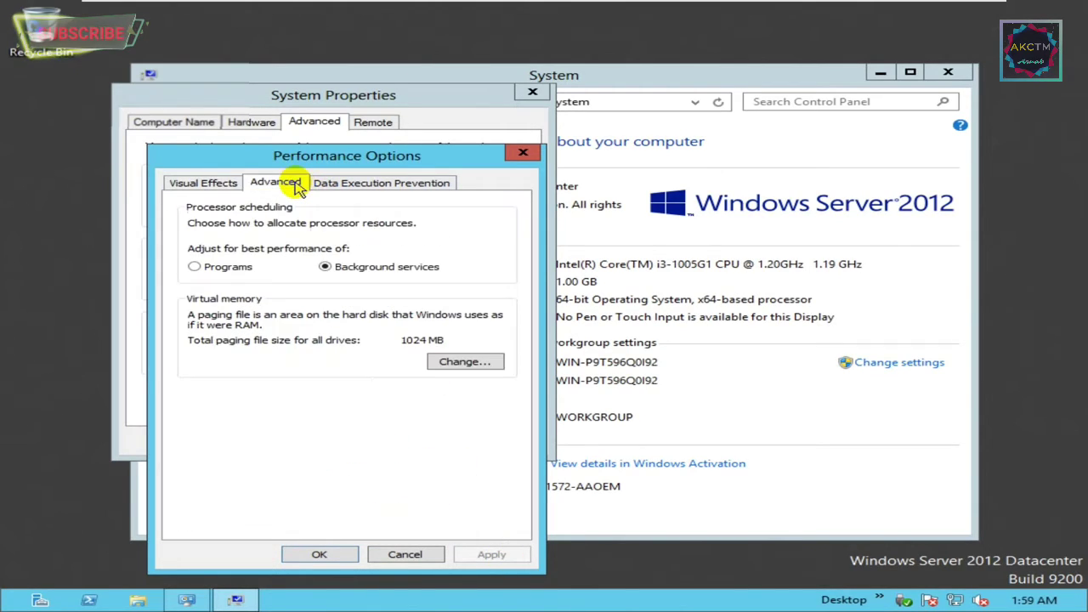
pyautogui.click(334, 184)
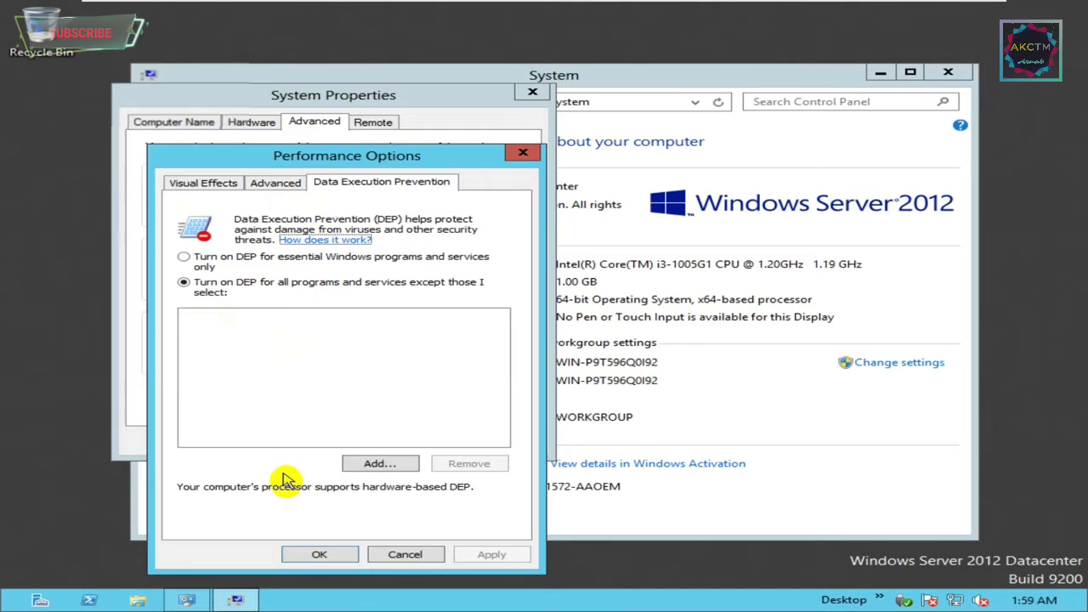
pyautogui.click(326, 557)
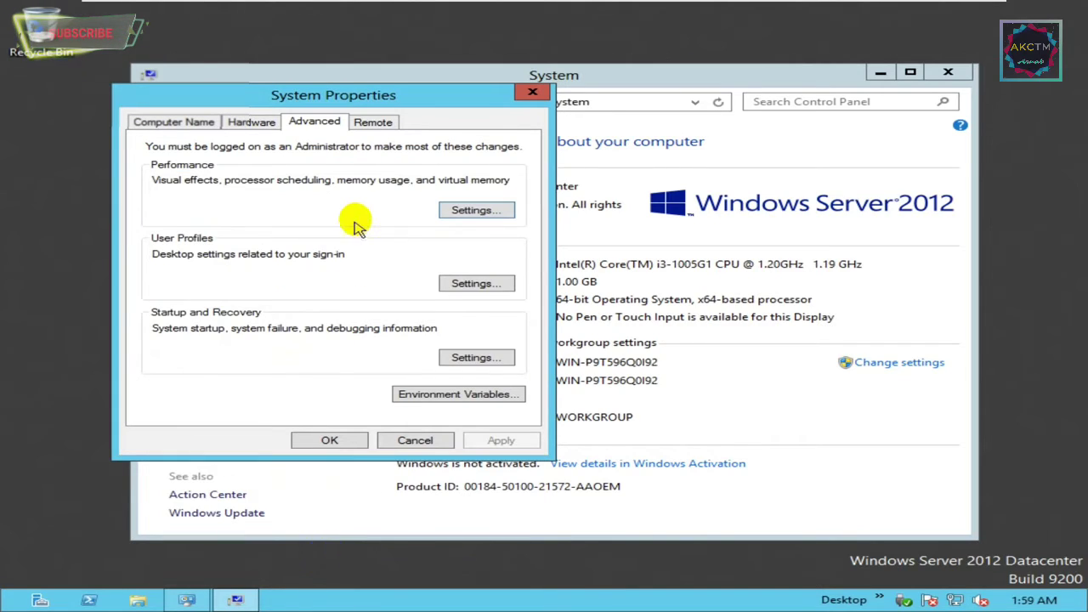
# Check the Remote tab, then close System Properties and the System window
pyautogui.click(371, 124)
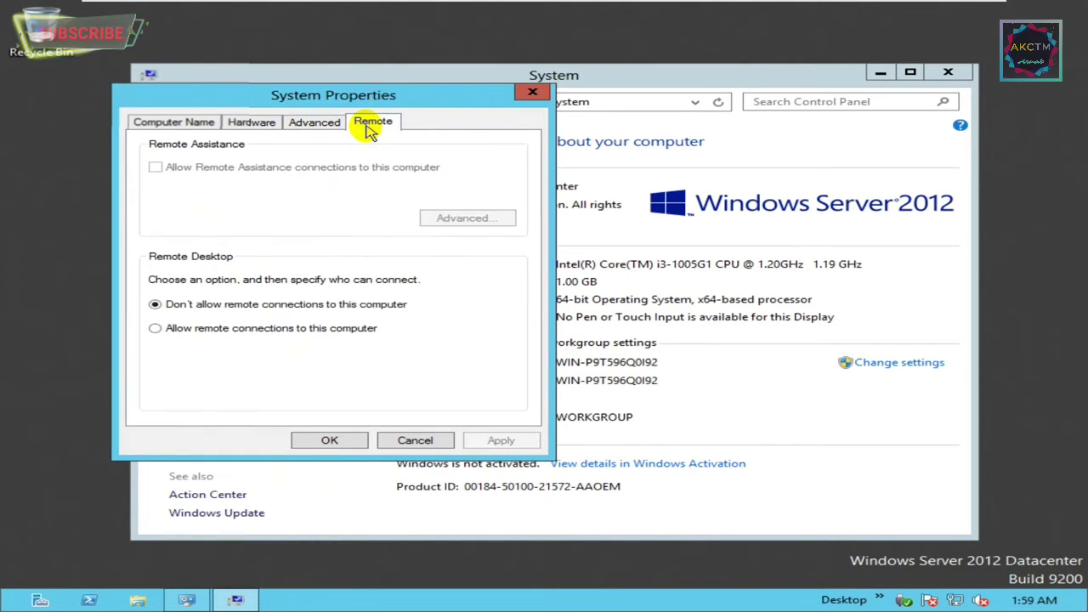
pyautogui.click(330, 441)
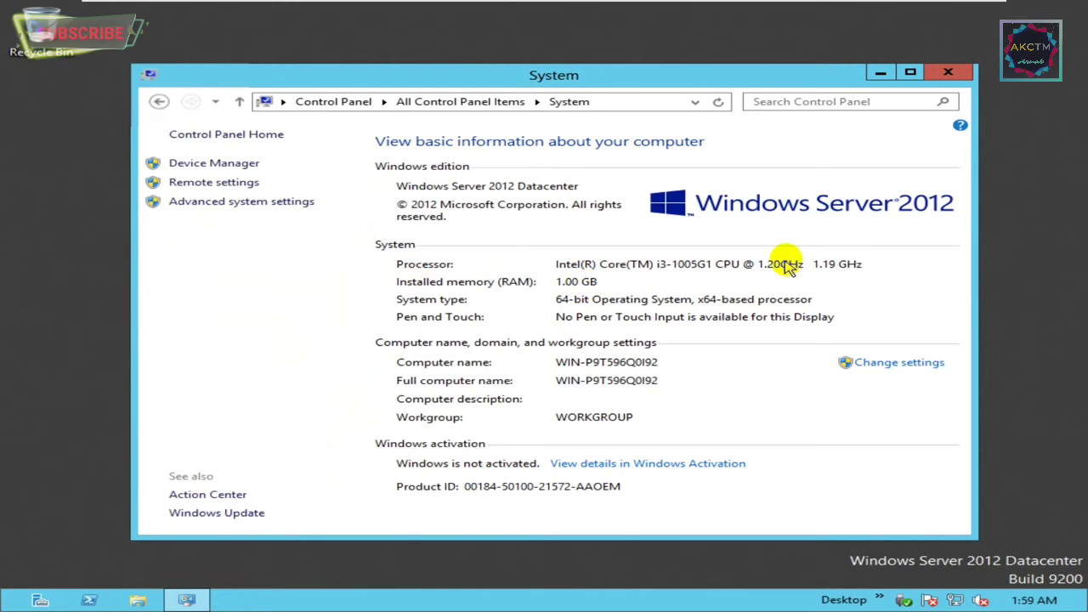
pyautogui.click(961, 82)
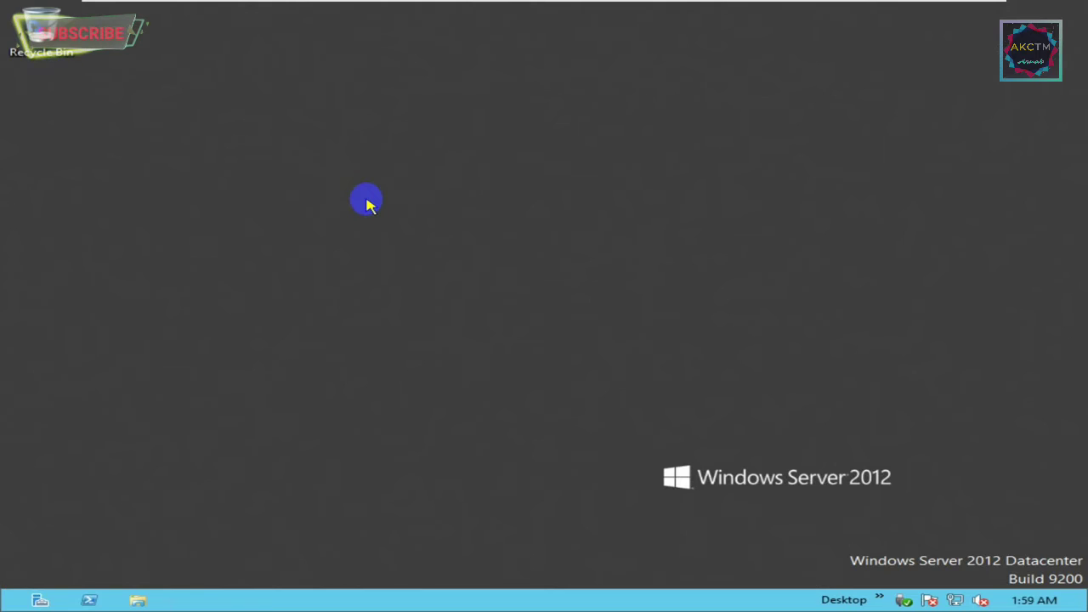
# Open and dismiss the desktop context menu and the Desktop toolbar list
pyautogui.rightClick(366, 202)
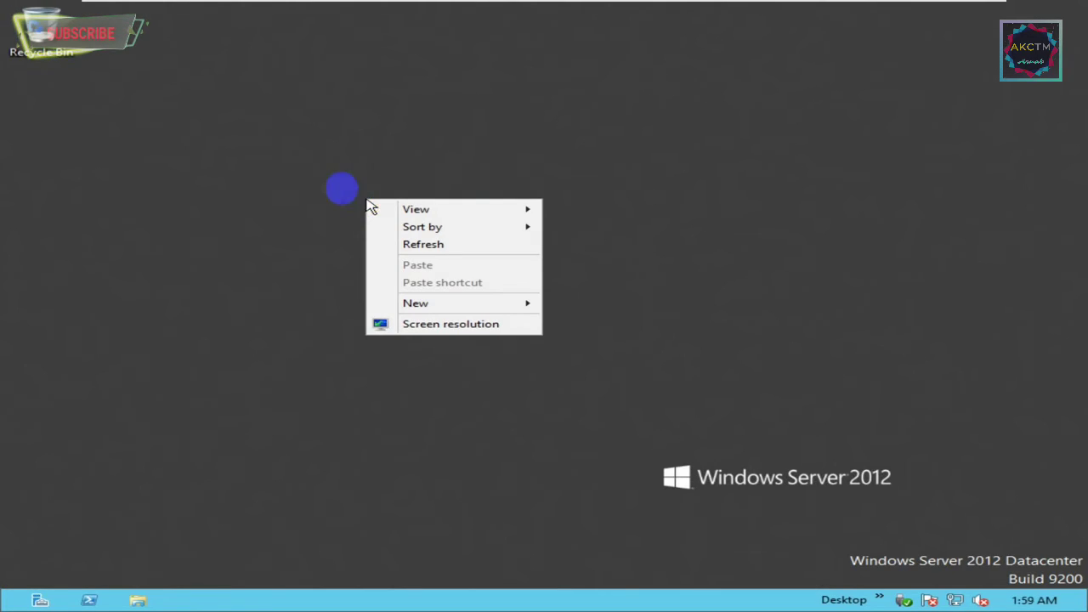
pyautogui.click(304, 168)
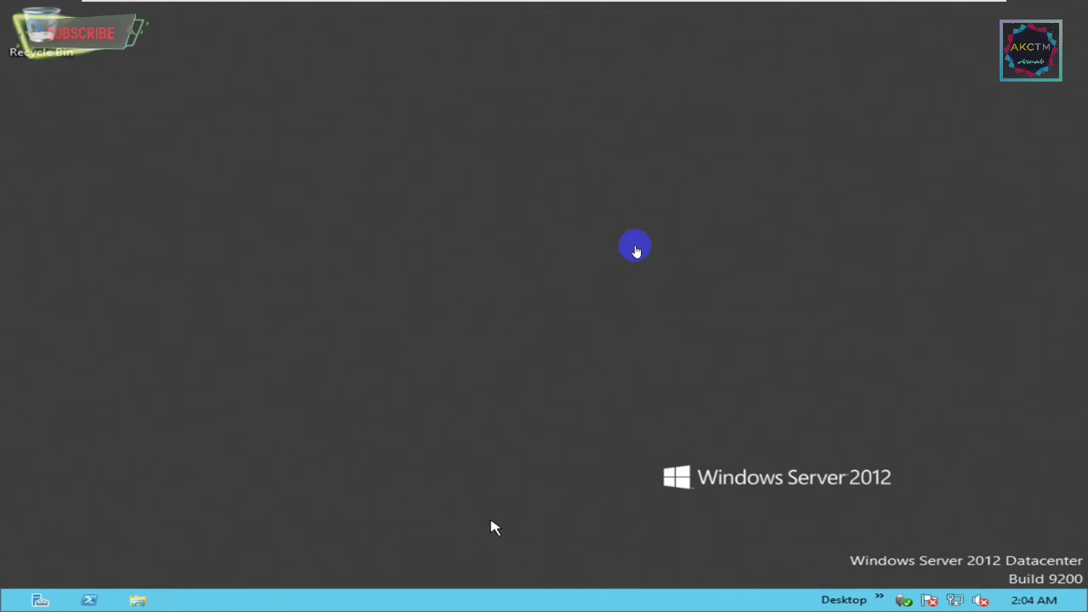
pyautogui.click(635, 249)
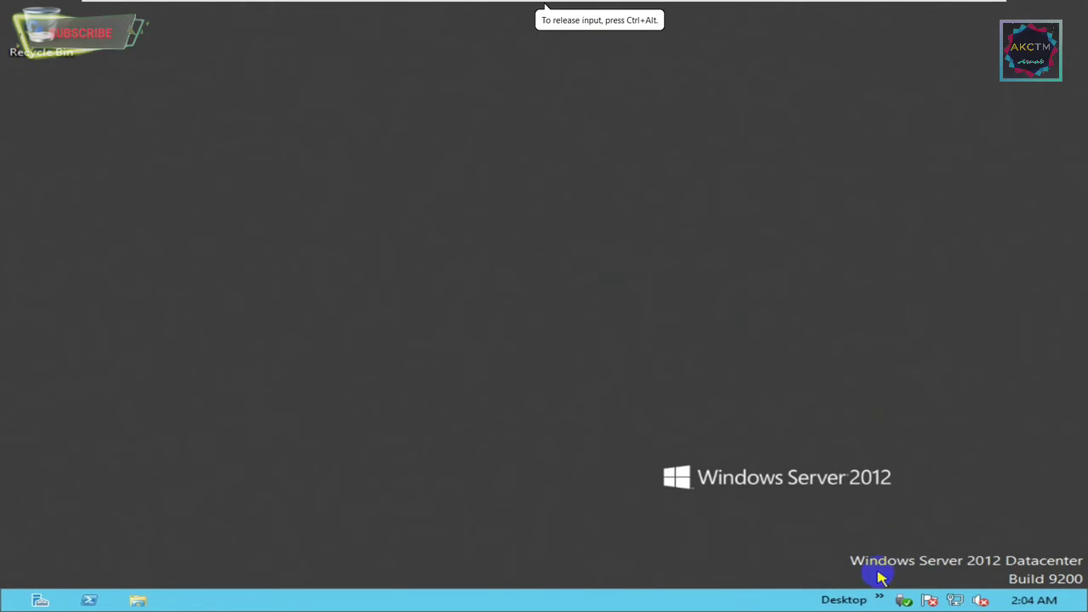
pyautogui.click(880, 599)
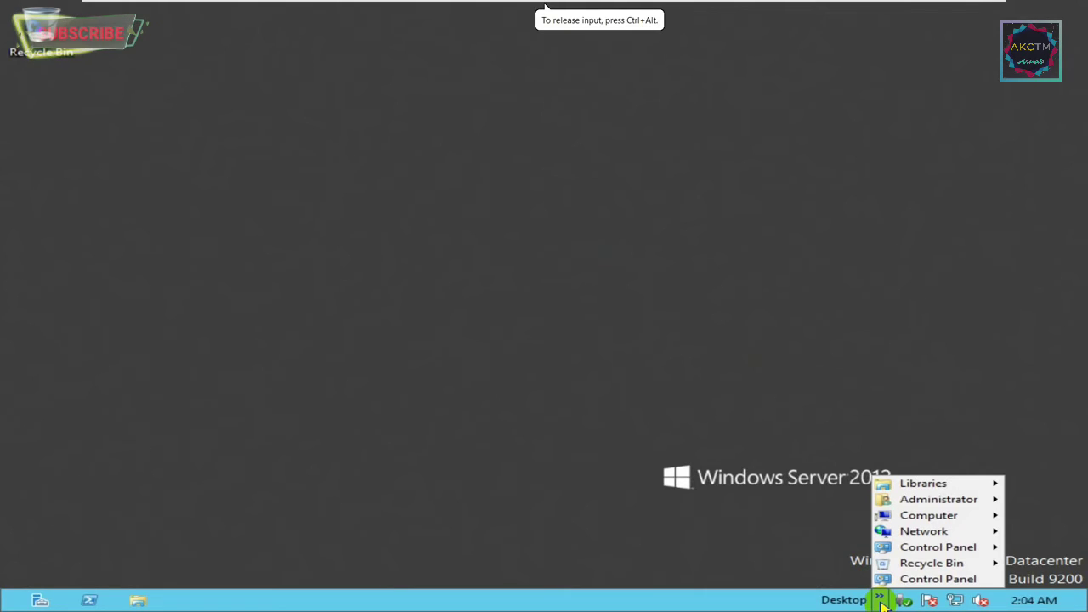
pyautogui.click(476, 163)
# Set desktop icons to Small icons and turn on Auto arrange icons
pyautogui.rightClick(401, 127)
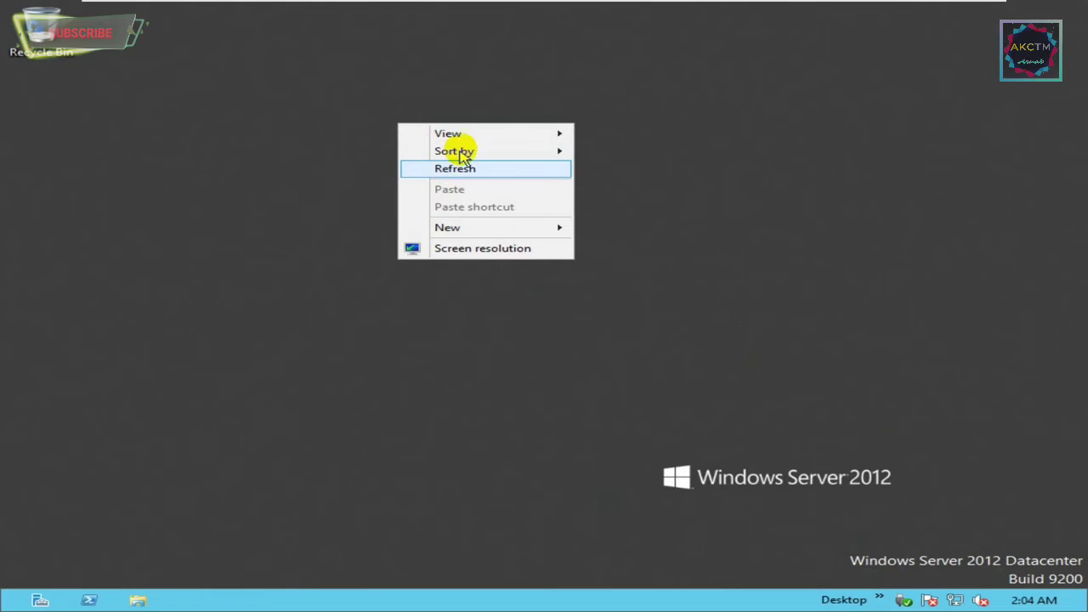
pyautogui.moveTo(481, 141)
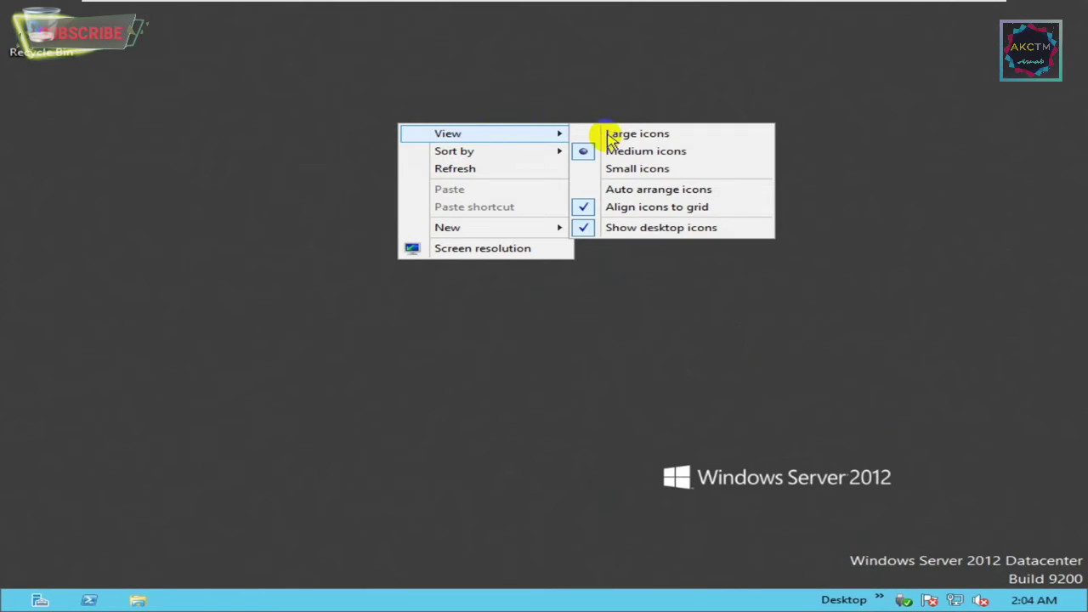
pyautogui.click(587, 168)
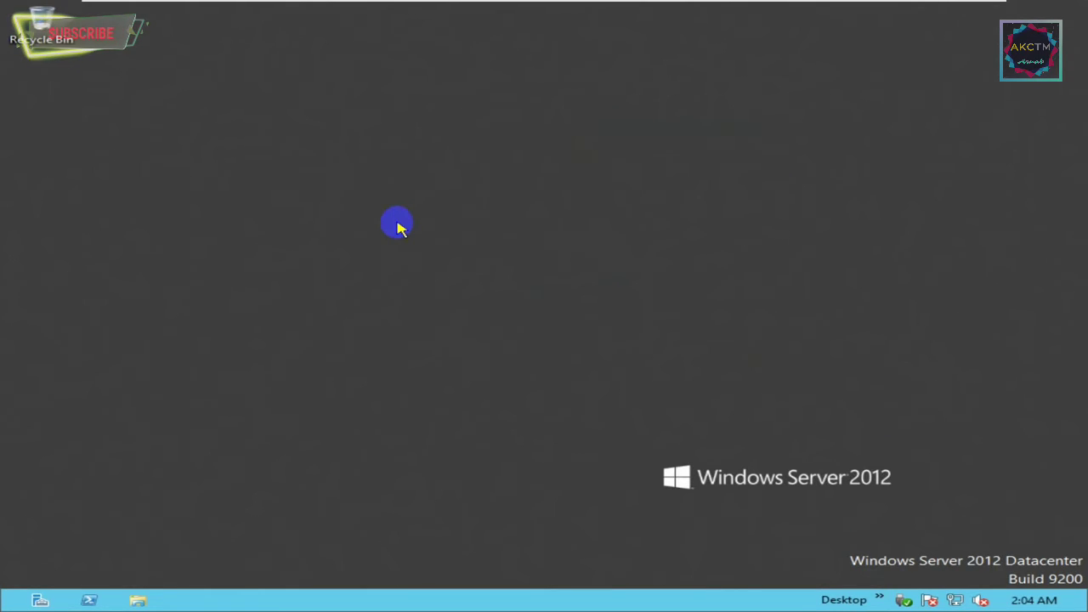
pyautogui.rightClick(397, 222)
pyautogui.moveTo(447, 232)
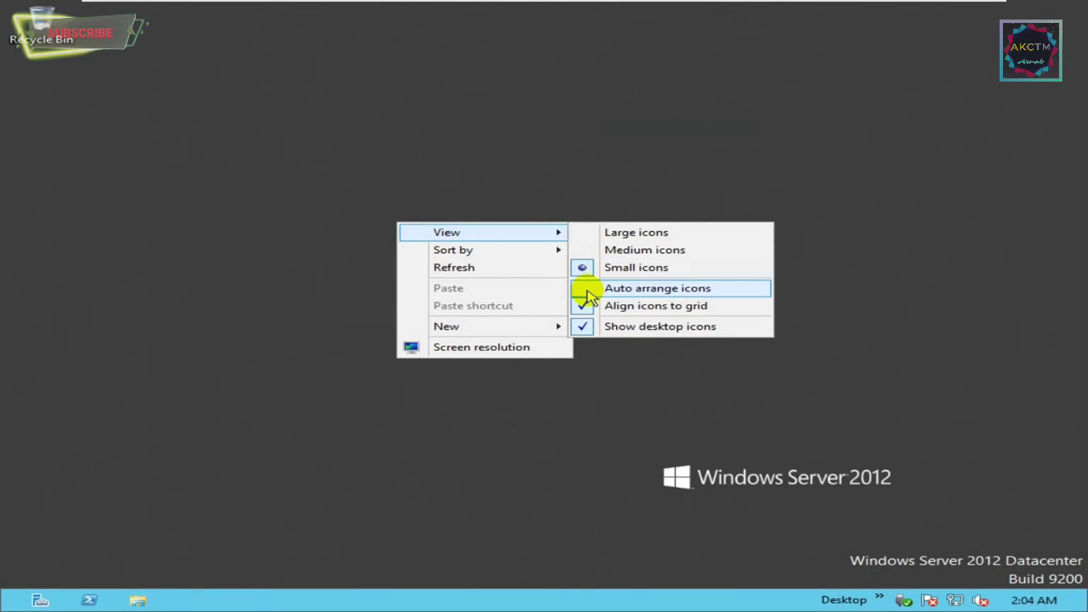
pyautogui.click(587, 293)
# Sort the desktop icons by Item type and refresh the desktop
pyautogui.rightClick(392, 113)
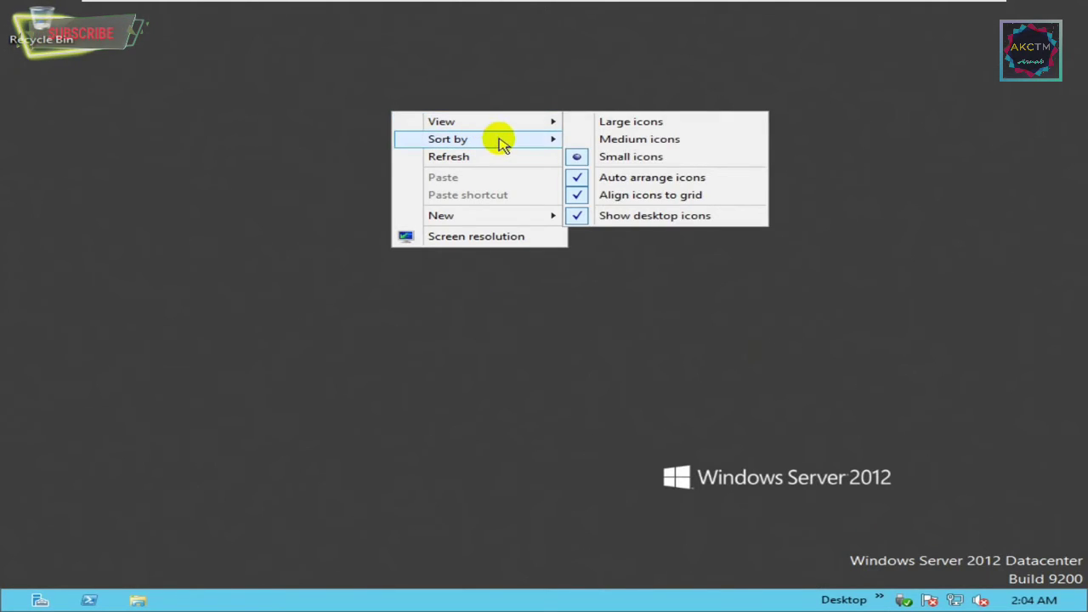
pyautogui.moveTo(501, 145)
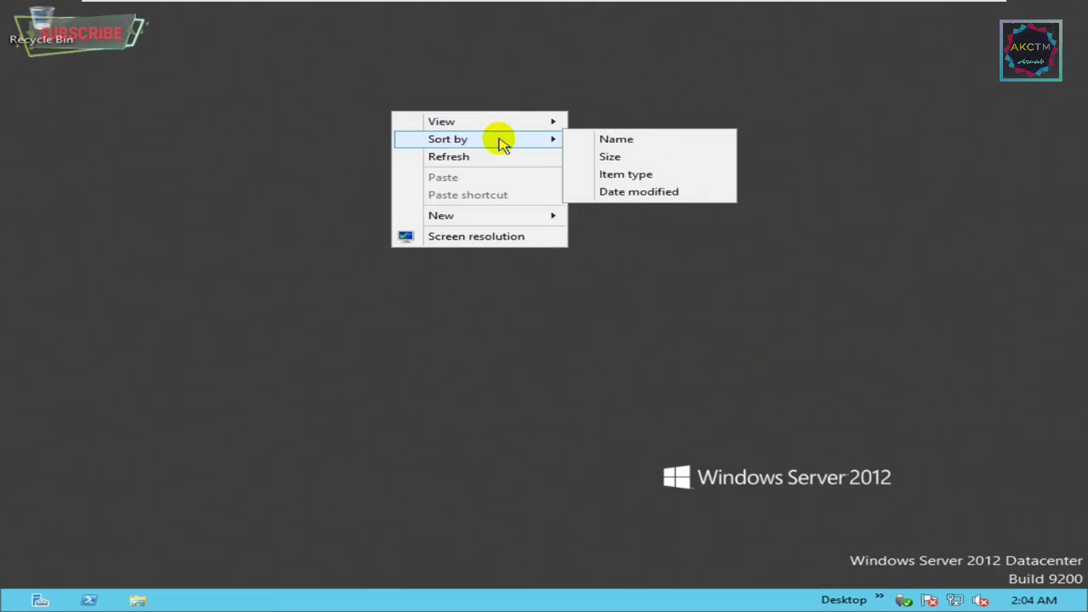
pyautogui.click(592, 175)
pyautogui.rightClick(321, 121)
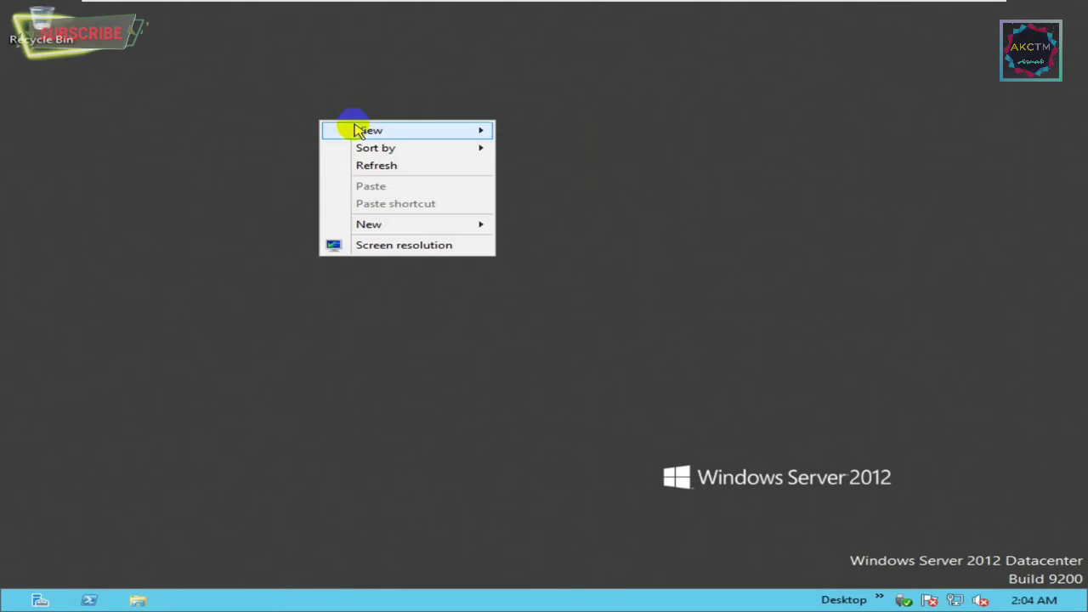
pyautogui.moveTo(370, 132)
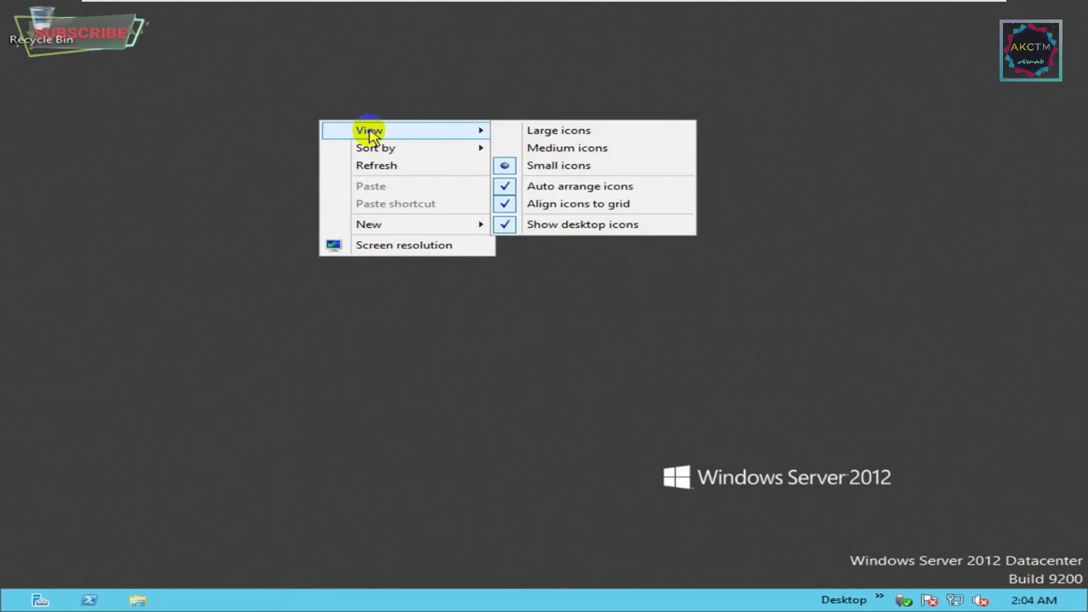
pyautogui.click(381, 175)
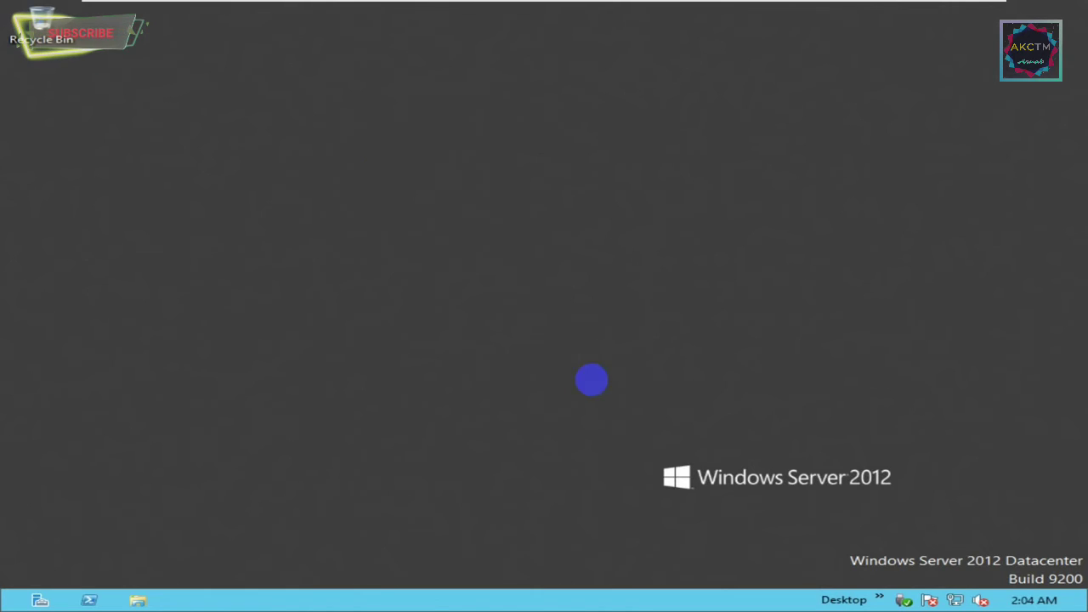
# Create desktop shortcuts for Computer, Network and Control Panel from the Desktop toolbar list
pyautogui.click(889, 600)
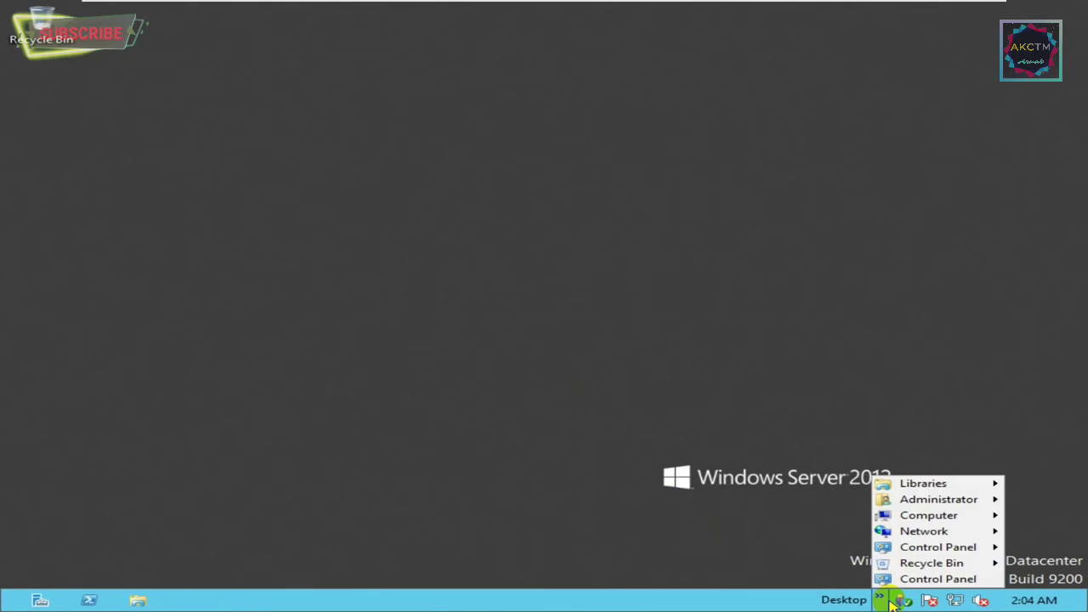
pyautogui.rightClick(935, 521)
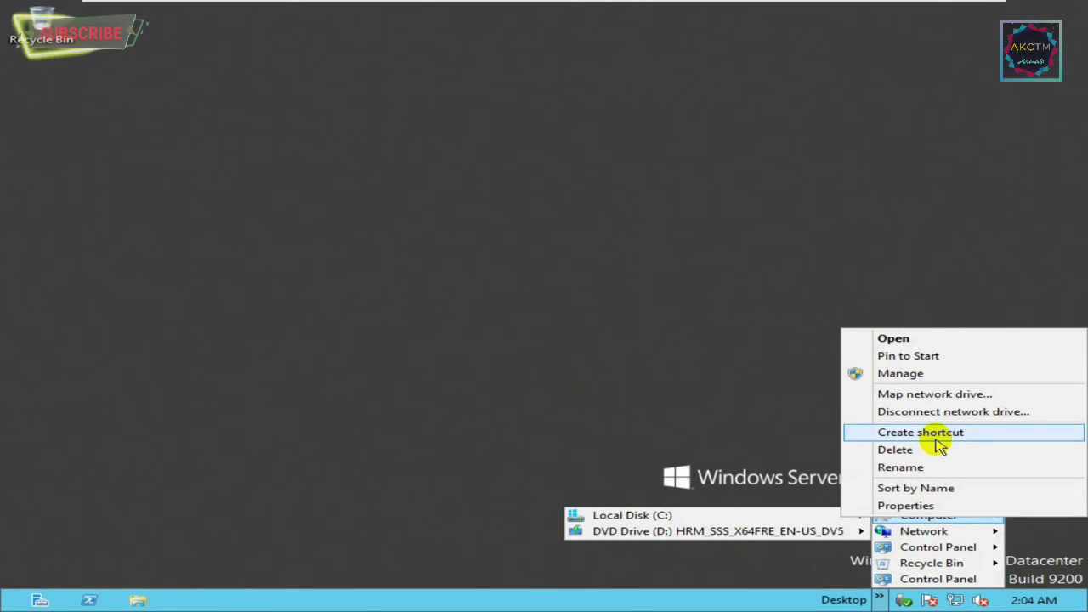
pyautogui.click(938, 433)
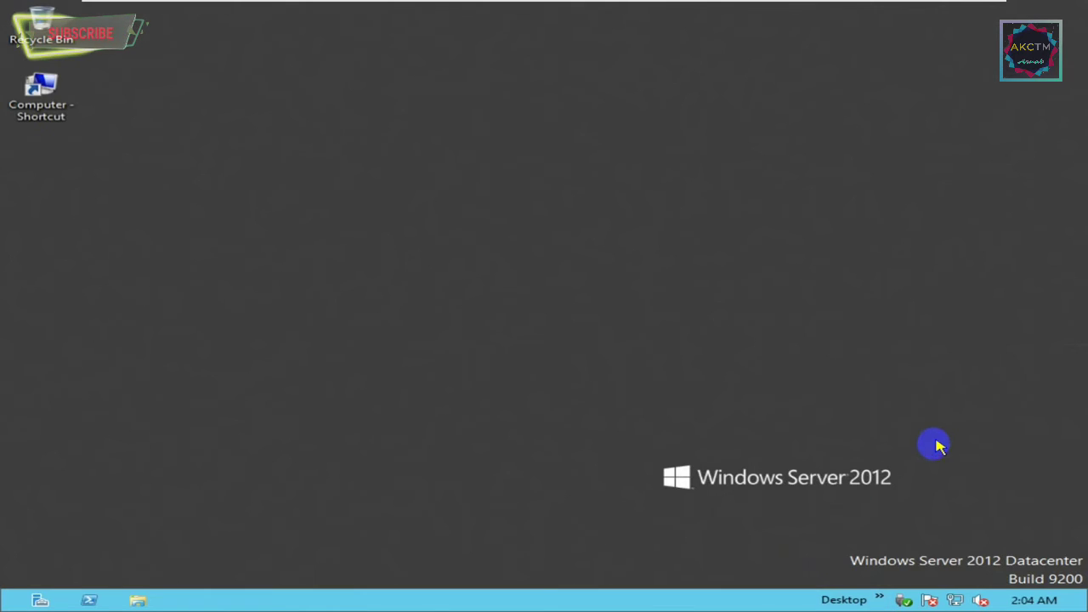
pyautogui.click(883, 600)
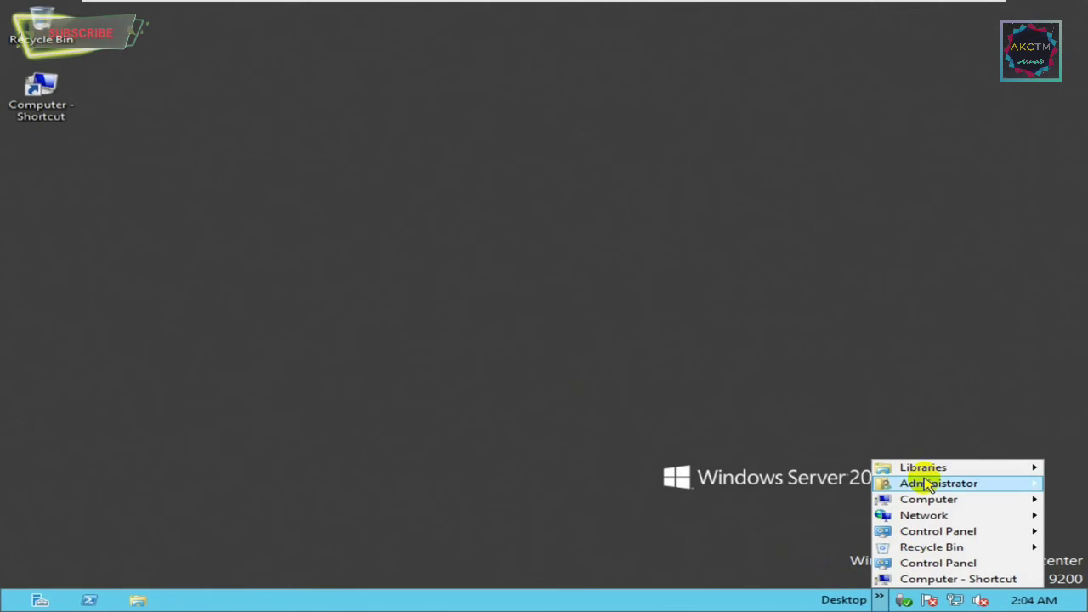
pyautogui.rightClick(927, 517)
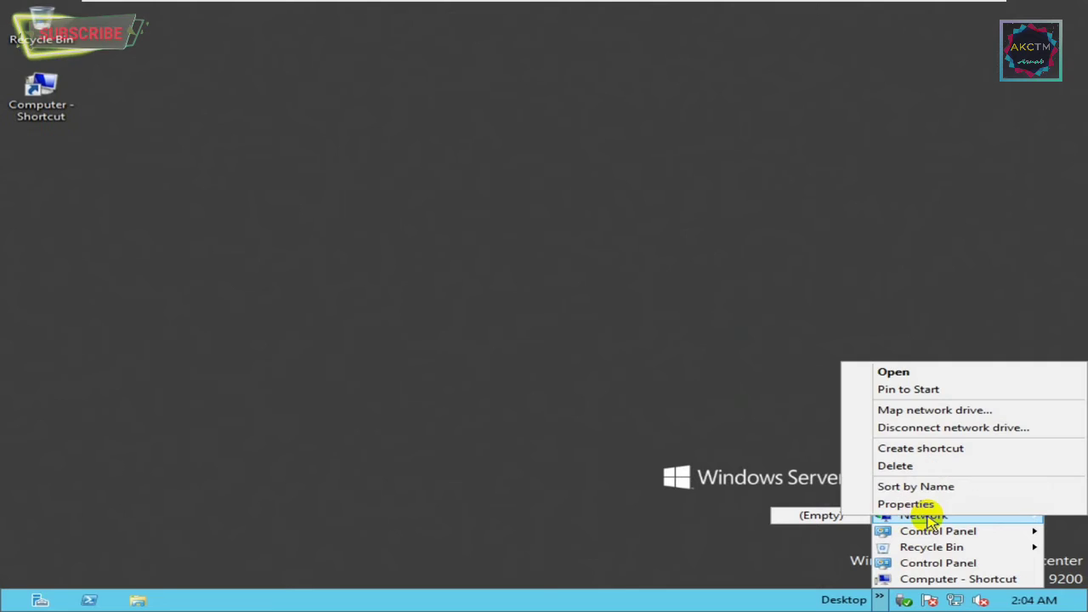
pyautogui.click(935, 448)
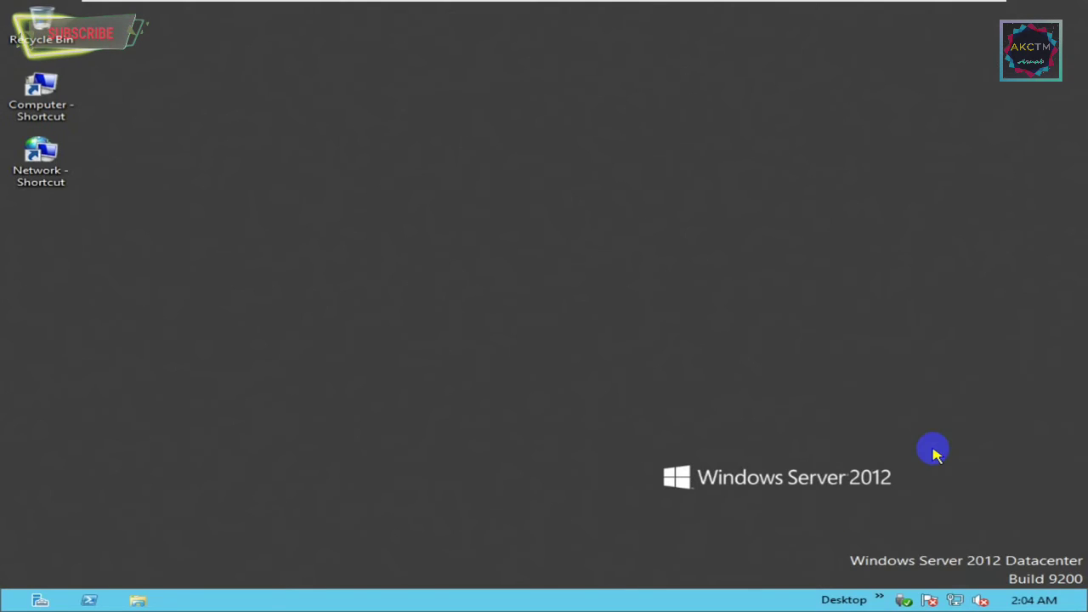
pyautogui.click(881, 600)
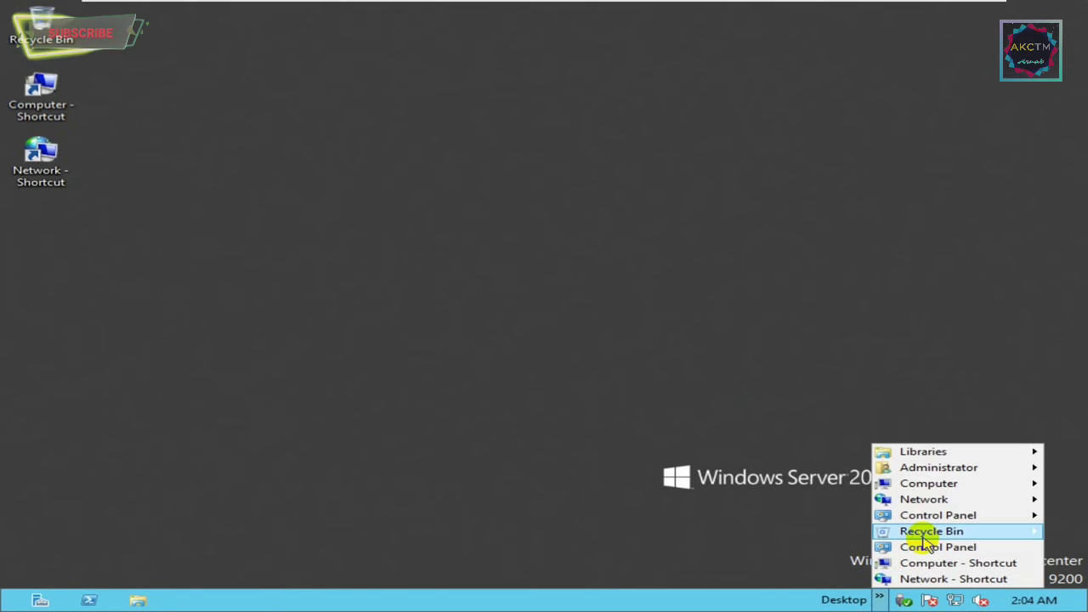
pyautogui.moveTo(922, 534)
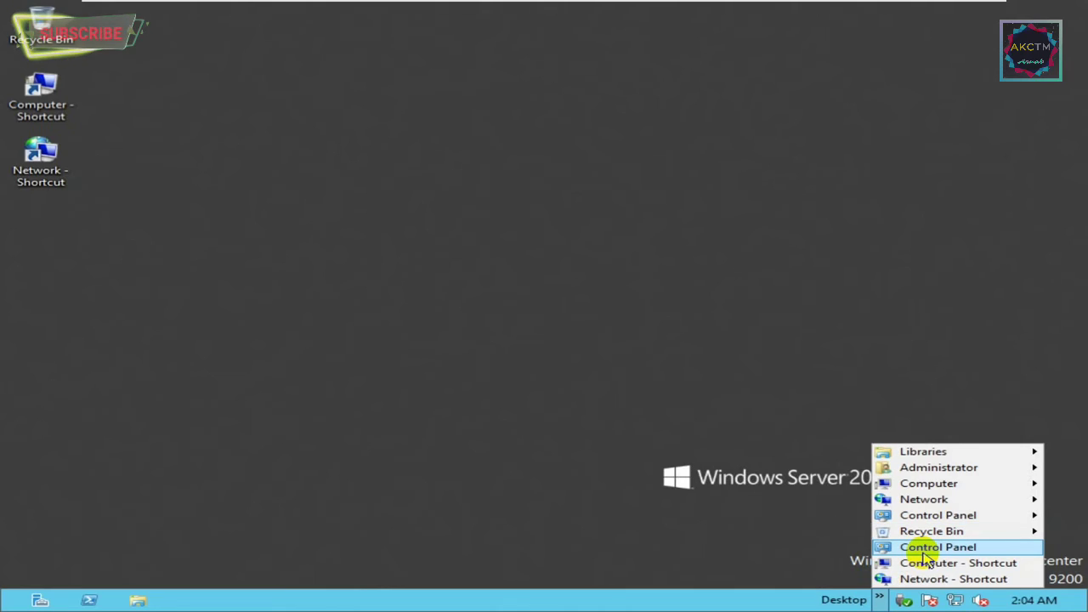
pyautogui.rightClick(926, 546)
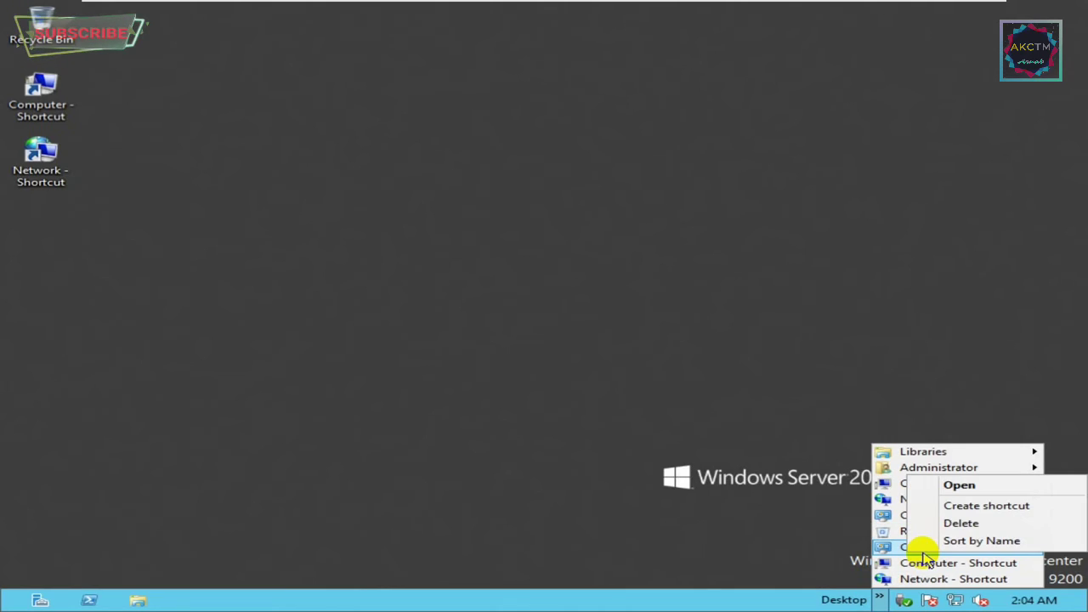
pyautogui.click(968, 507)
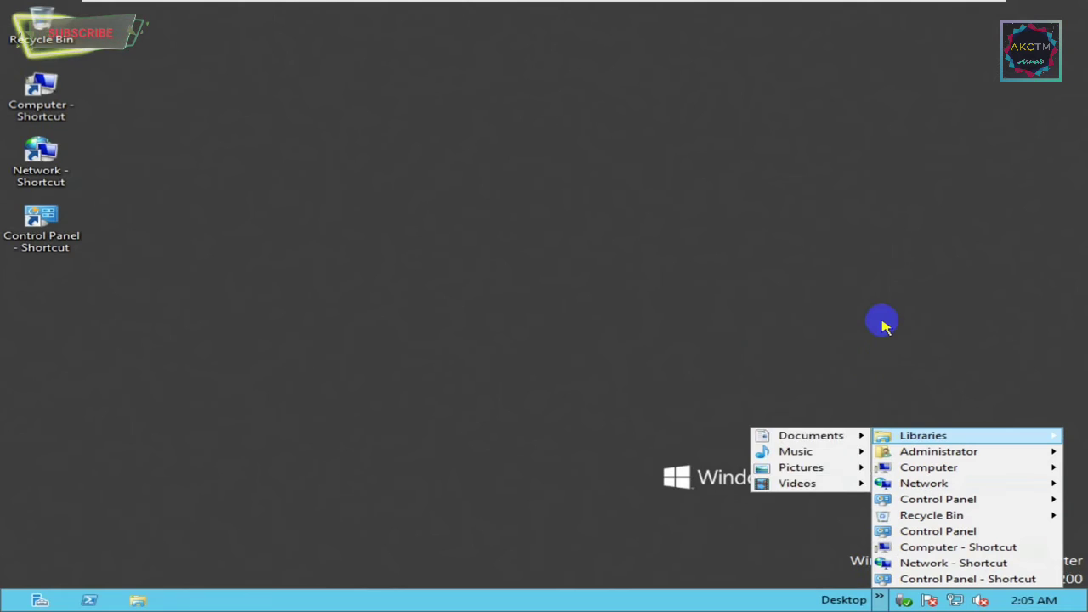
pyautogui.click(883, 323)
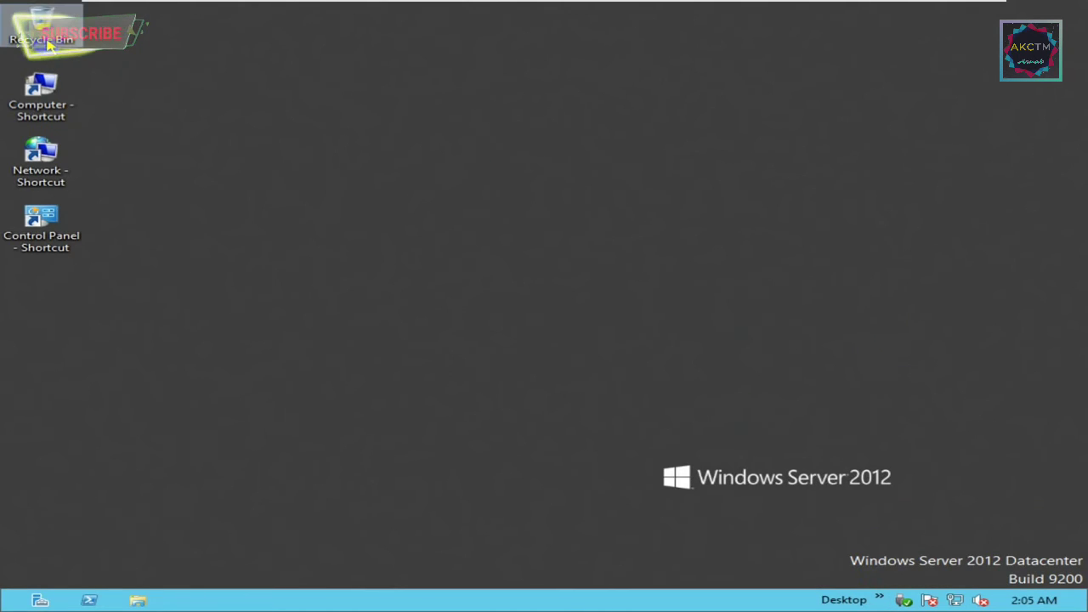
# Move Recycle Bin below the Control Panel shortcut and refresh the desktop
pyautogui.moveTo(48, 47); pyautogui.dragTo(36, 289)
pyautogui.rightClick(316, 158)
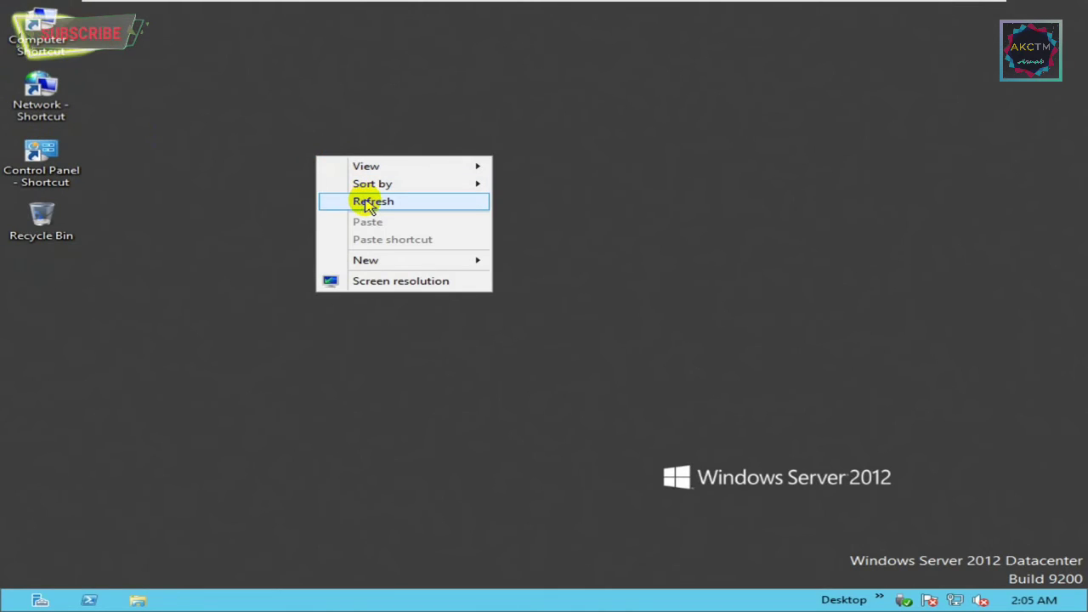
pyautogui.click(368, 204)
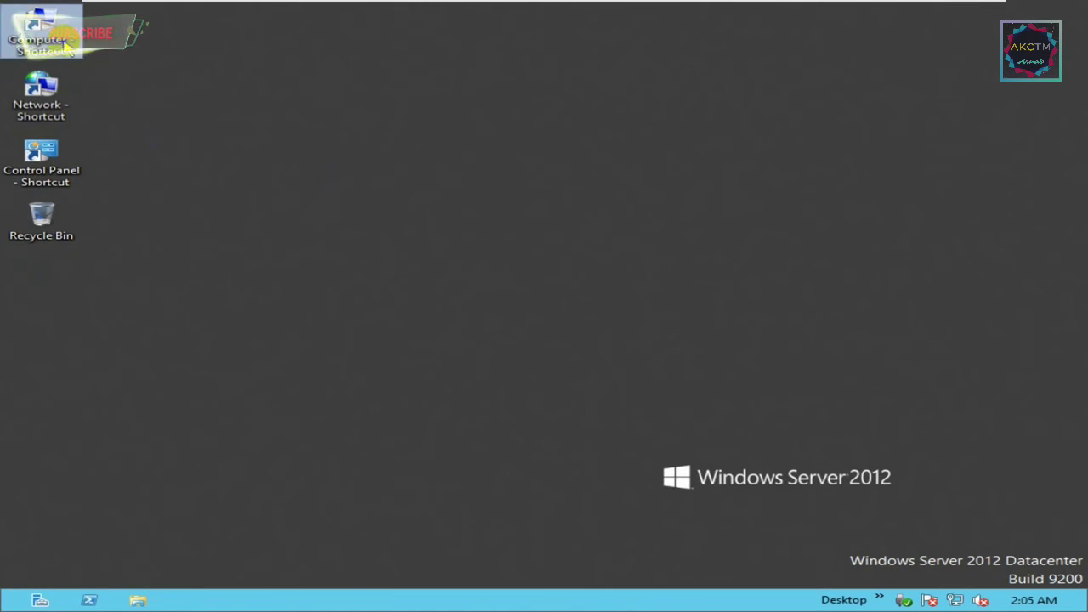
# Open Computer - Shortcut and eject the disc from DVD Drive (D:)
pyautogui.doubleClick(65, 44)
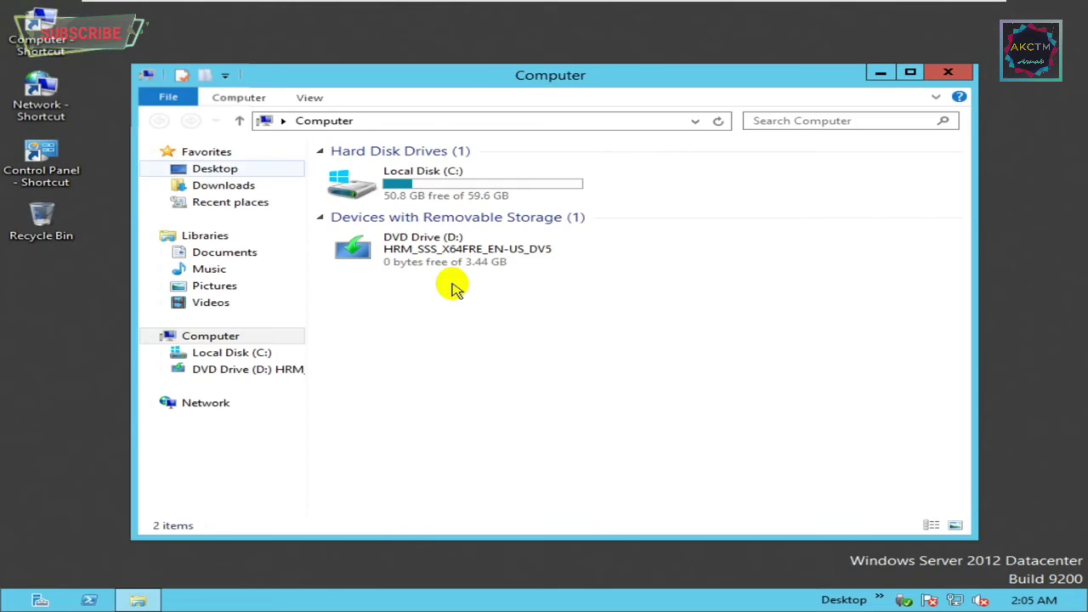
pyautogui.click(414, 239)
pyautogui.rightClick(414, 239)
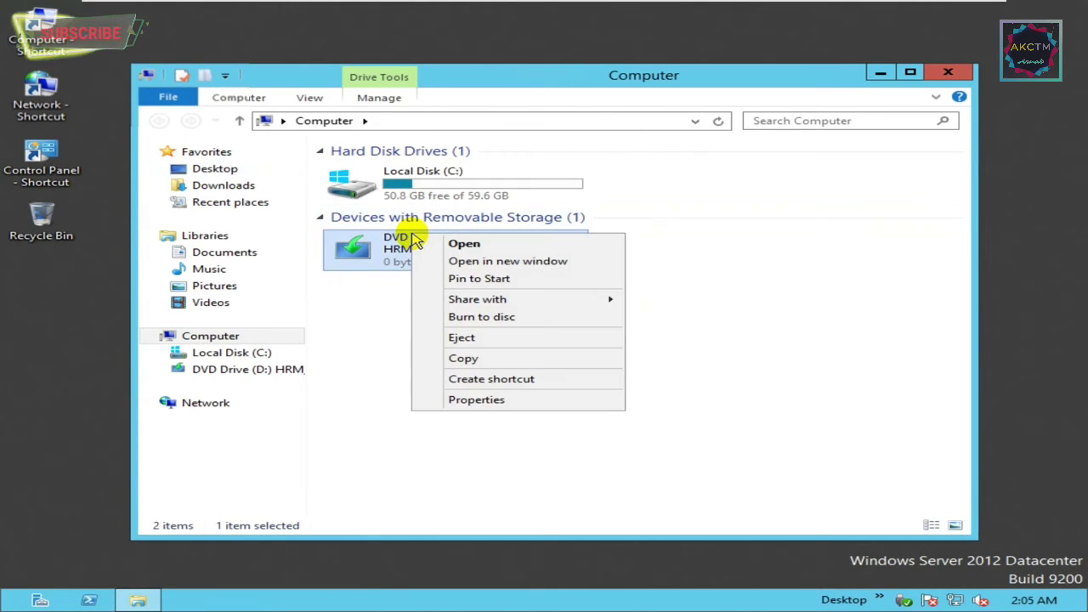
pyautogui.click(470, 338)
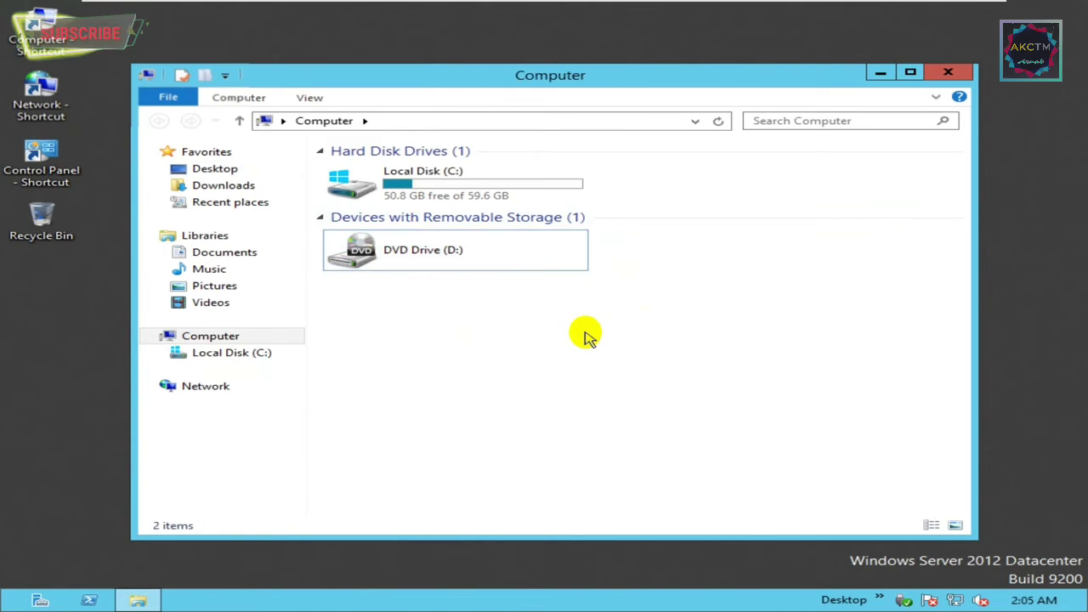
# Open Local Disk (C:) to view its folders, then close the Explorer window
pyautogui.click(437, 180)
pyautogui.doubleClick(438, 180)
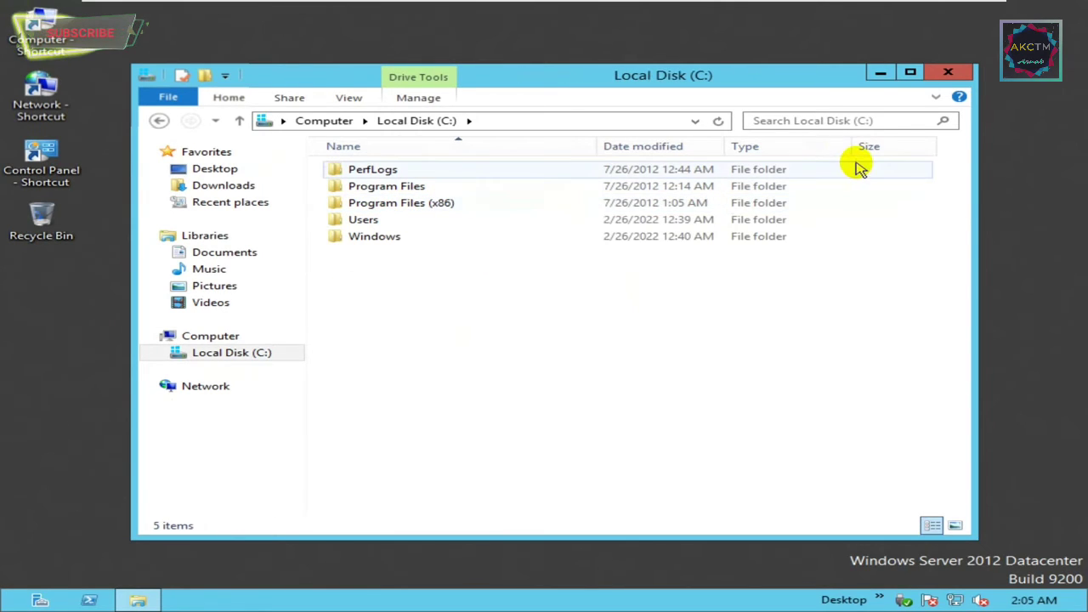
pyautogui.click(970, 75)
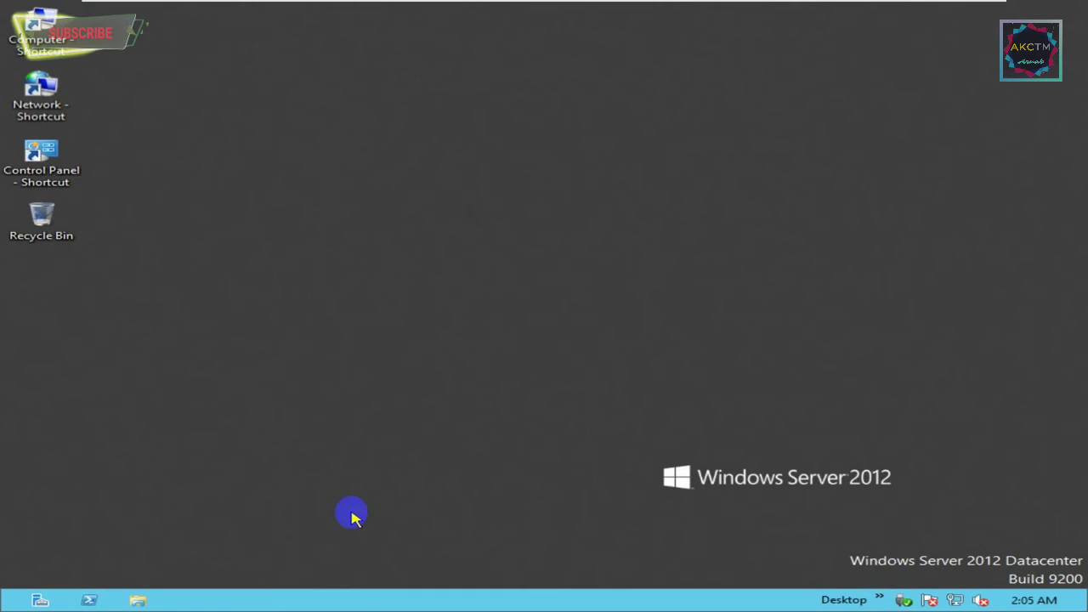
# Launch Server Manager and look through its display options and Tools menu
pyautogui.click(879, 601)
pyautogui.click(700, 384)
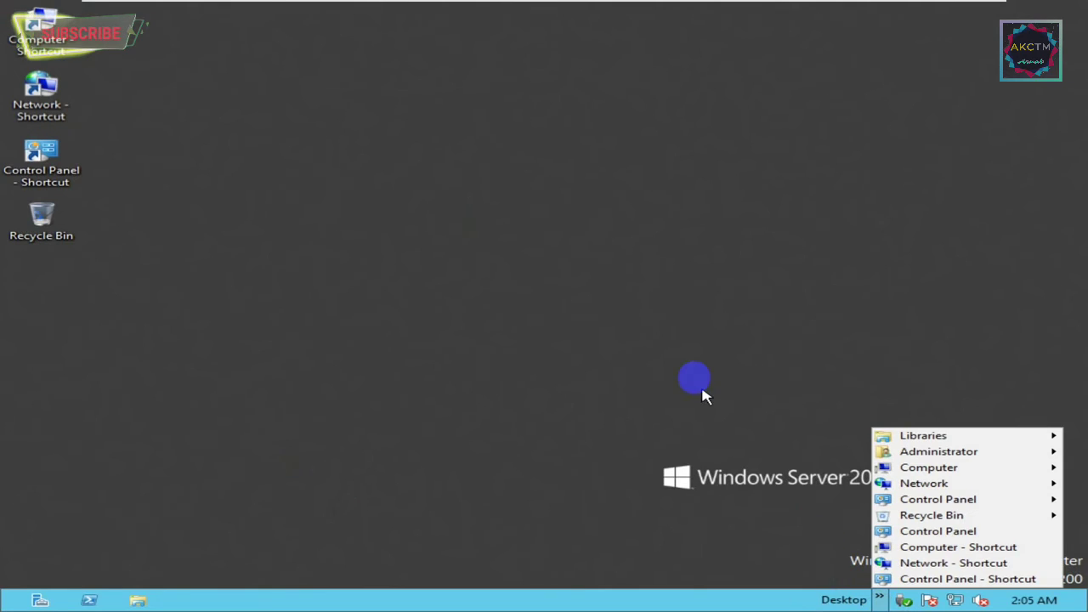
pyautogui.click(40, 601)
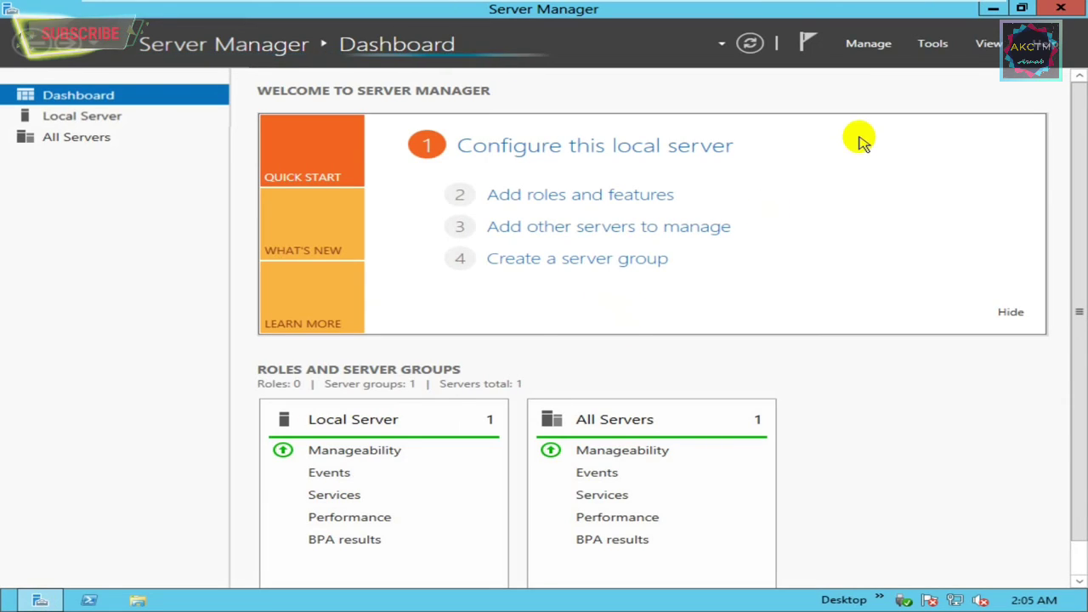
pyautogui.click(988, 45)
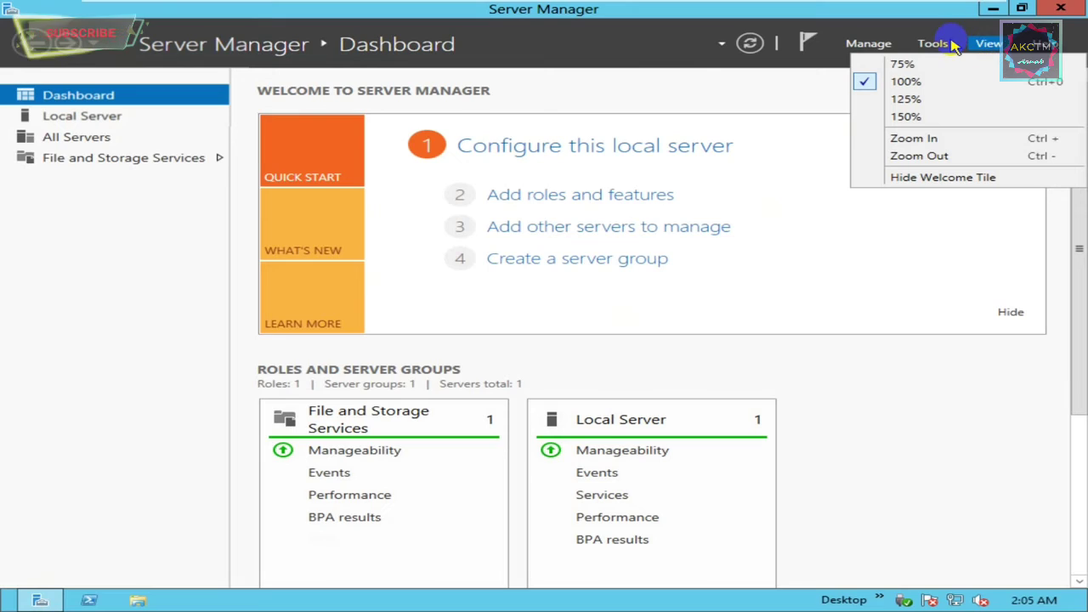
pyautogui.click(950, 44)
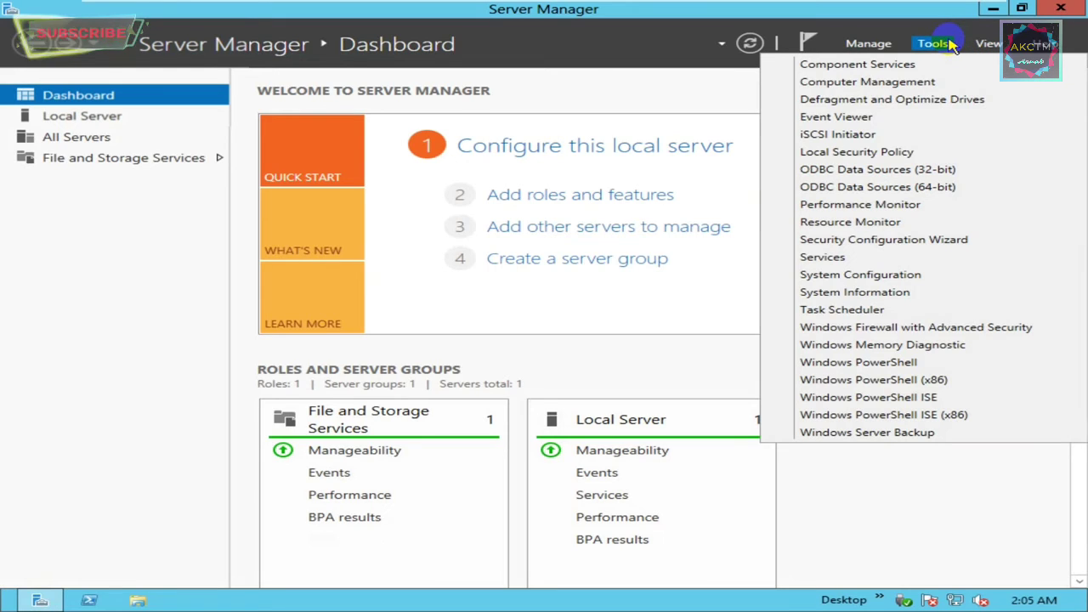
# Dismiss the Manage menu unchanged, scroll the Dashboard, then close Server Manager
pyautogui.click(877, 46)
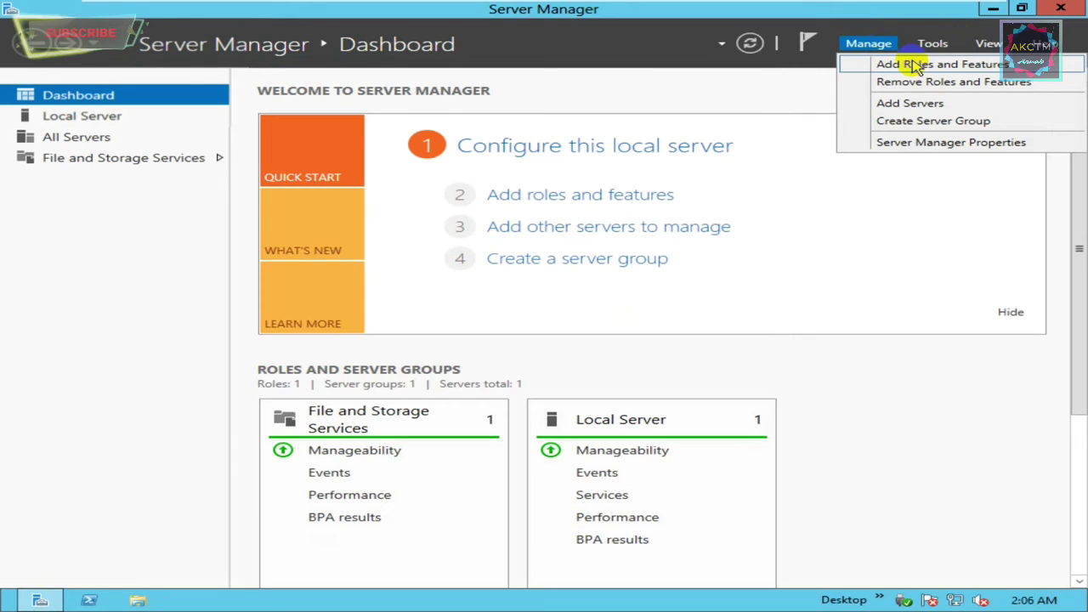
pyautogui.click(964, 391)
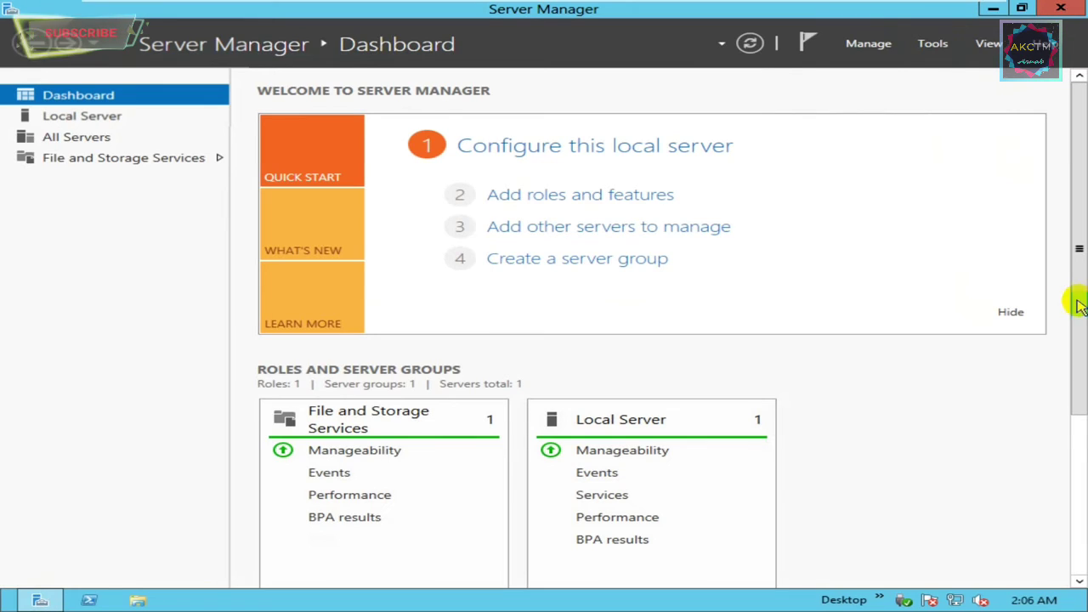
pyautogui.scroll(-3, 1031, 453)
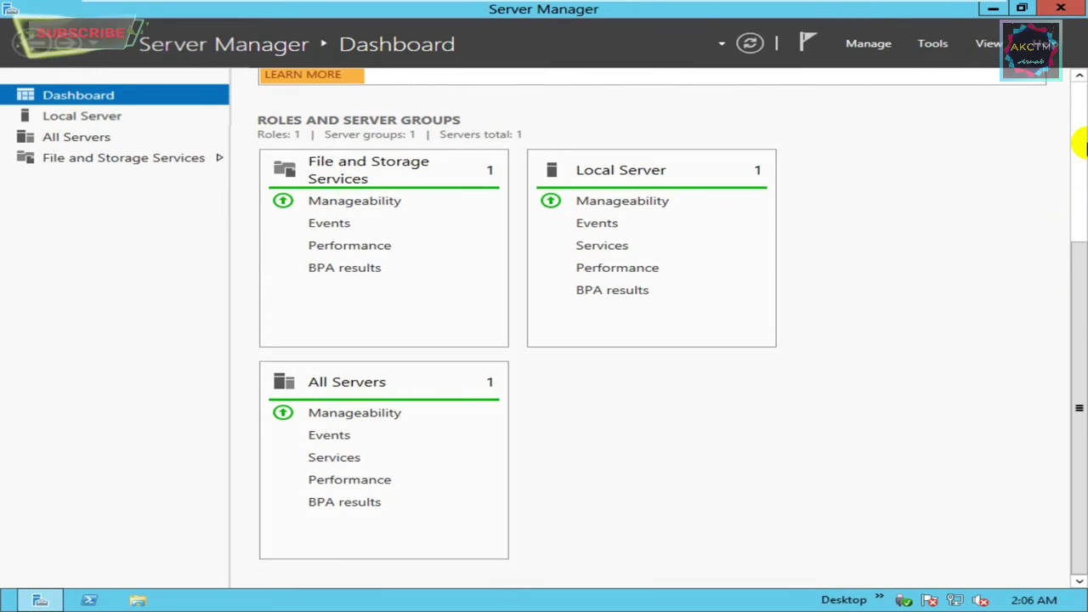
pyautogui.click(1061, 8)
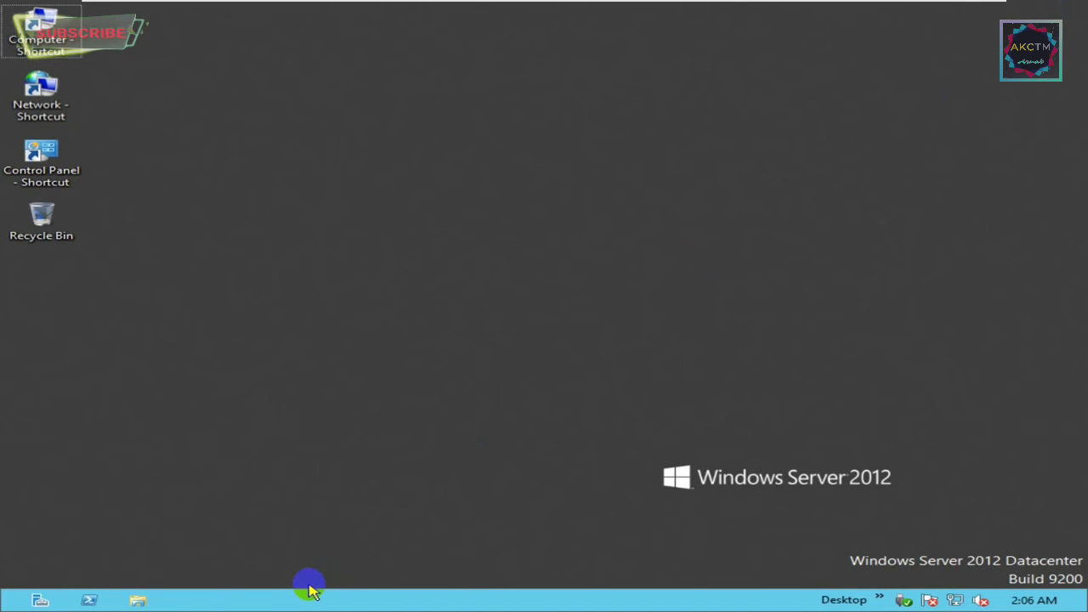
# Cancel the Run dialog, then sign out through the Alt+F4 shutdown dialog
pyautogui.press('super+r')
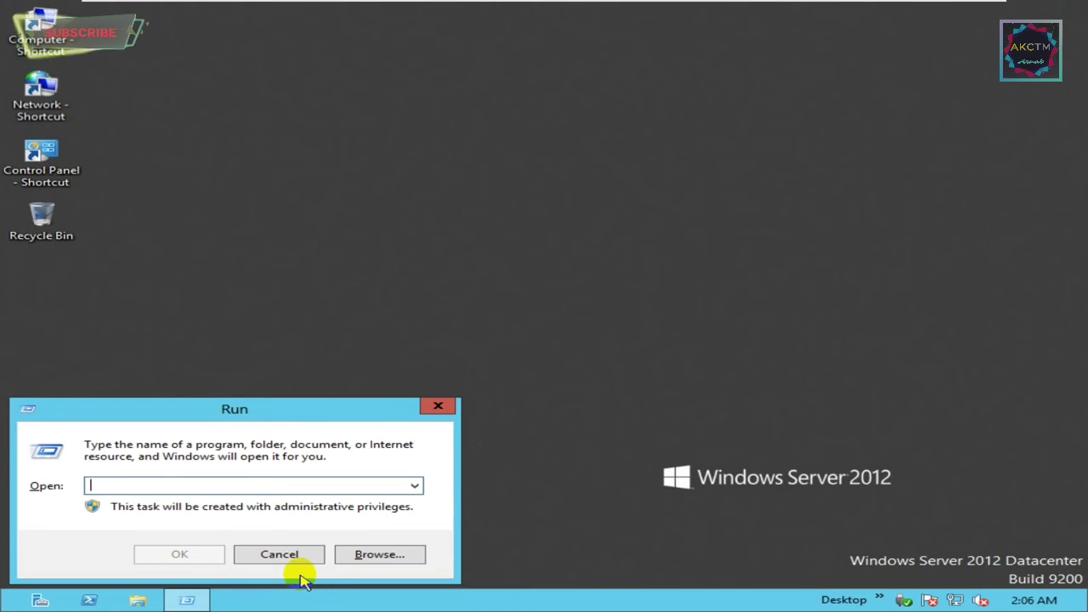
pyautogui.click(287, 552)
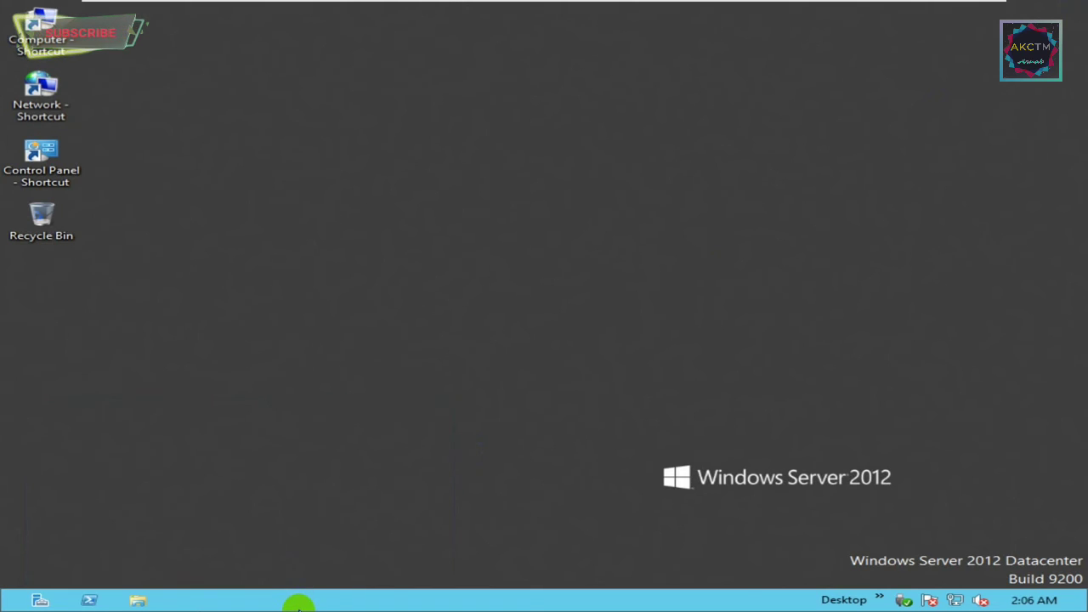
pyautogui.hotkey('alt', 'F4')
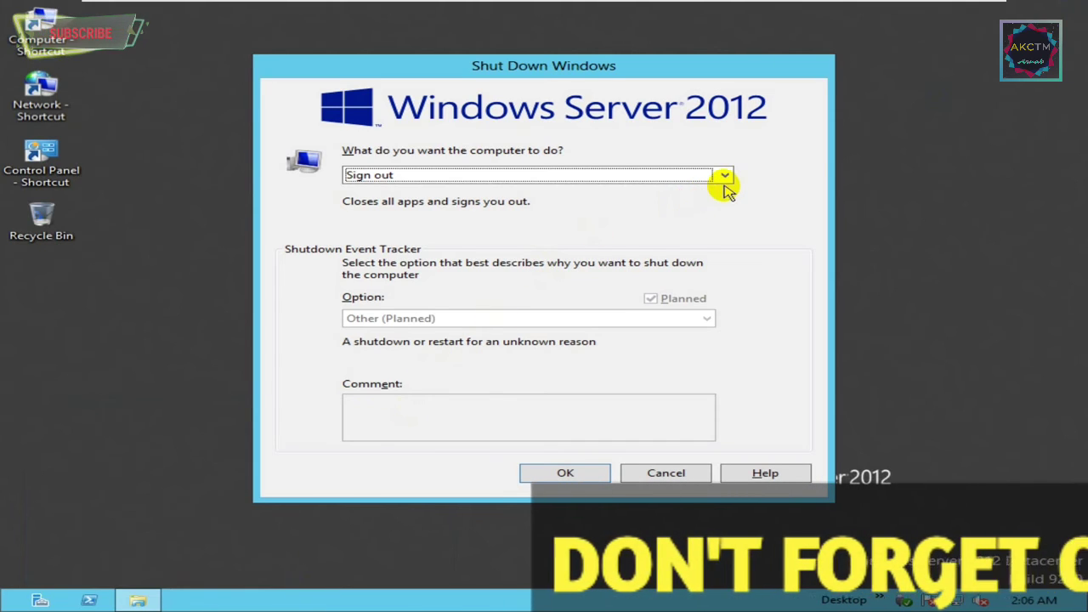
pyautogui.click(594, 481)
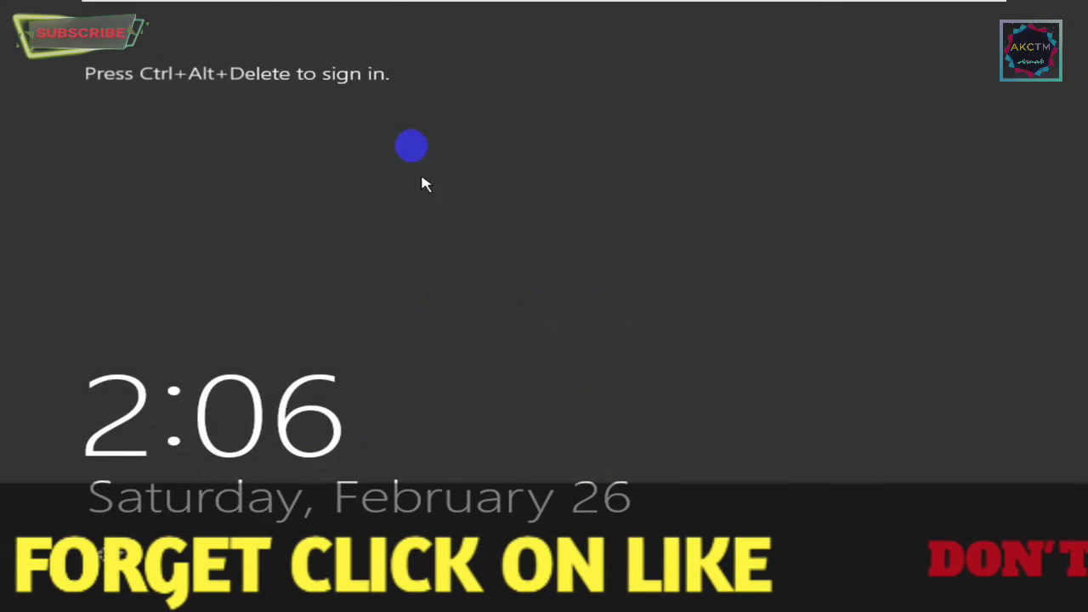
# Sign back in as Administrator with the account password and close the Server Manager window
pyautogui.press('ctrl+alt+Insert')
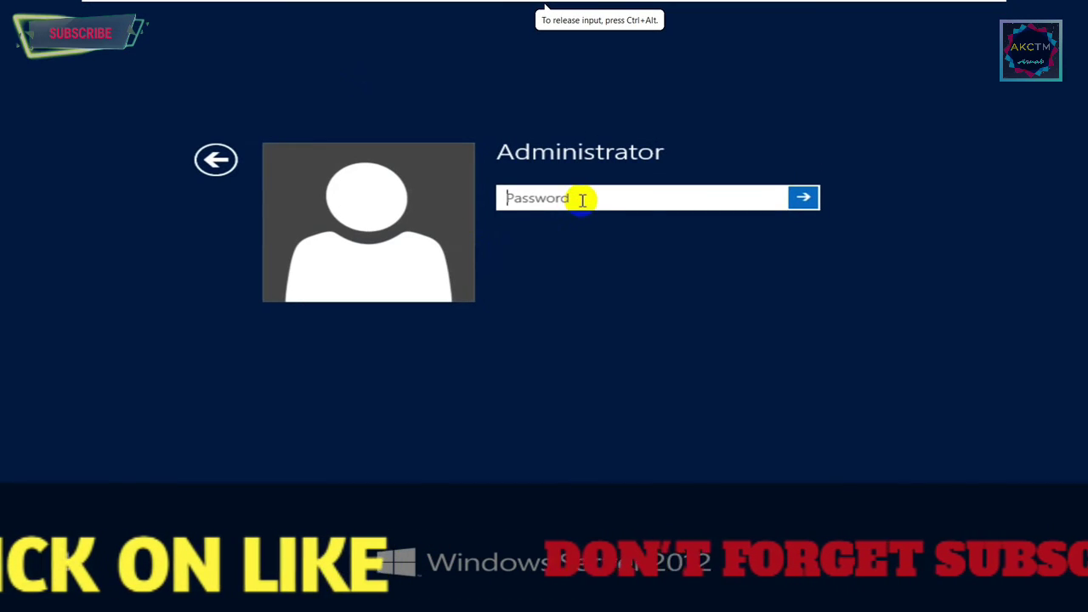
pyautogui.write('**')
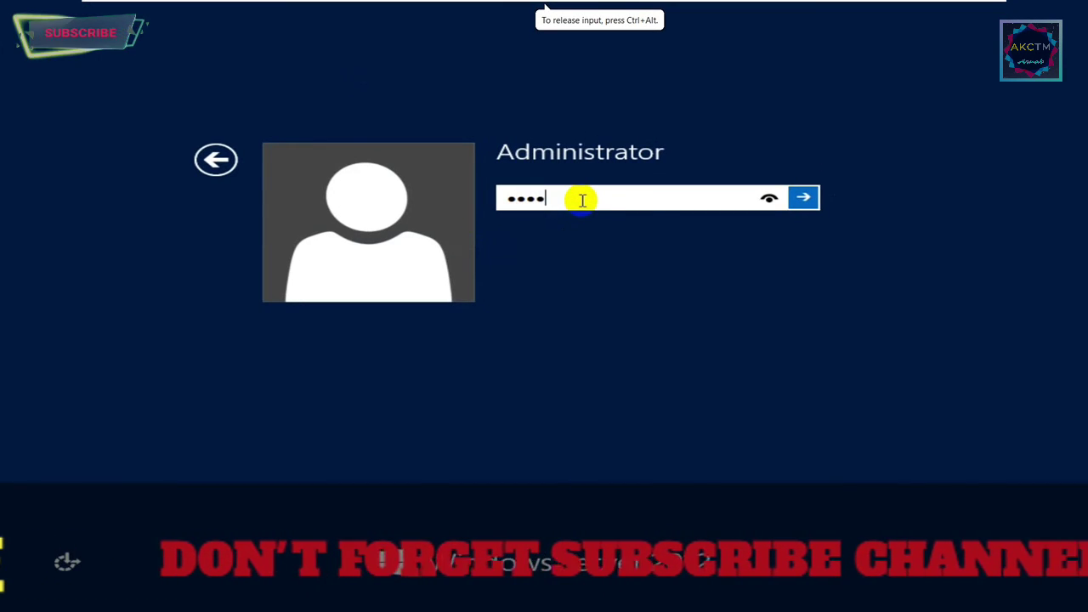
pyautogui.press('BackSpace')
pyautogui.press('BackSpace')
pyautogui.press('BackSpace')
pyautogui.press('BackSpace')
pyautogui.press('BackSpace')
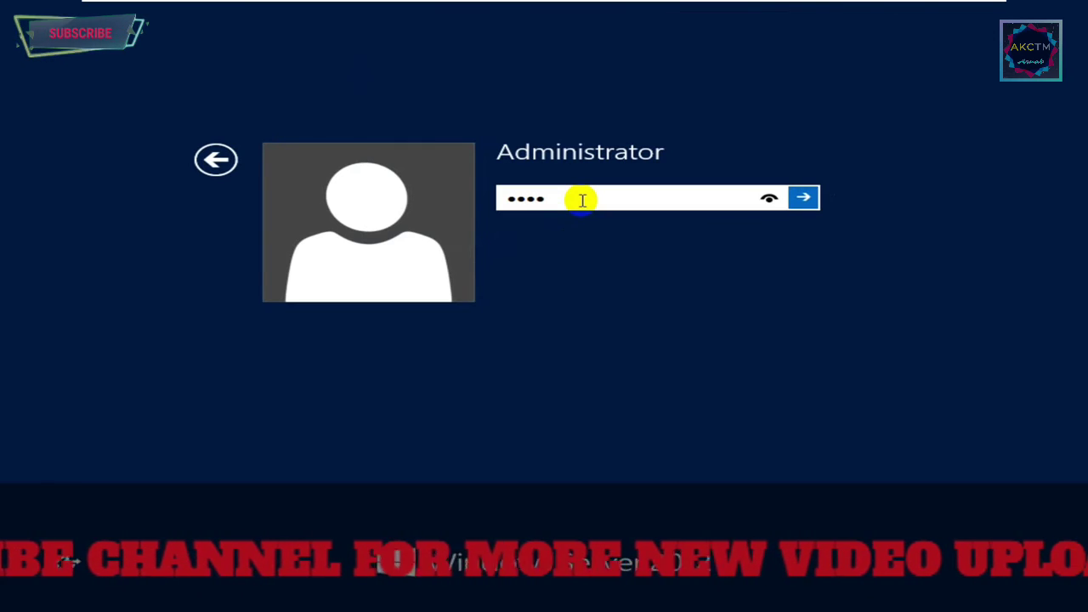
pyautogui.press('Return')
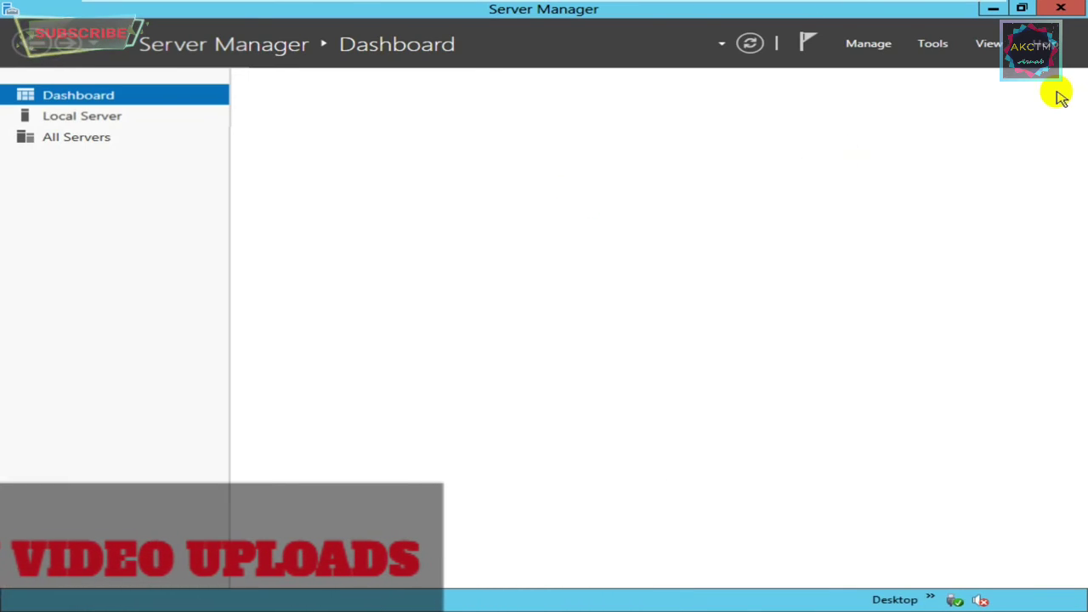
pyautogui.click(1077, 8)
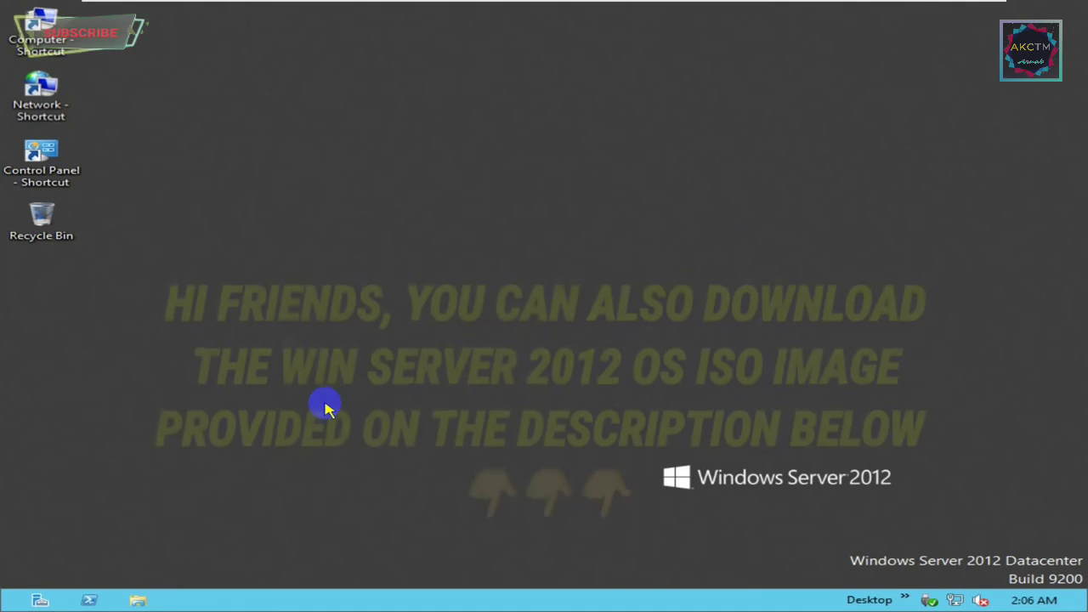
# Give the VM input focus and bring up the taskbar's context menu
pyautogui.moveTo(367, 5)
pyautogui.click(467, 223)
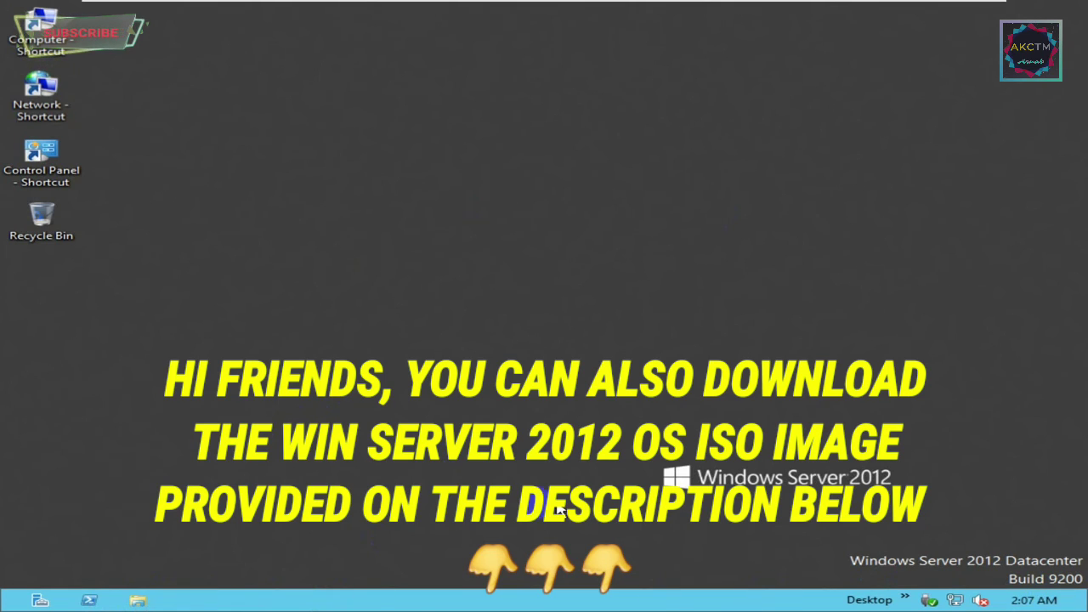
pyautogui.rightClick(413, 602)
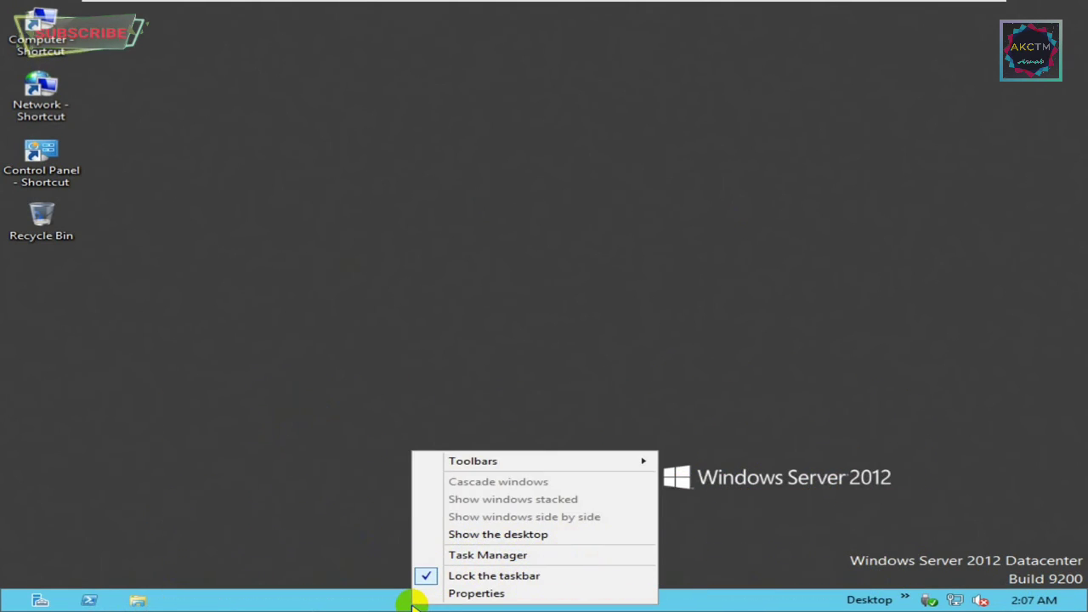
# Review the taskbar Properties' Jump Lists and Toolbars tabs, cancel without changes, then refresh the desktop
pyautogui.click(470, 597)
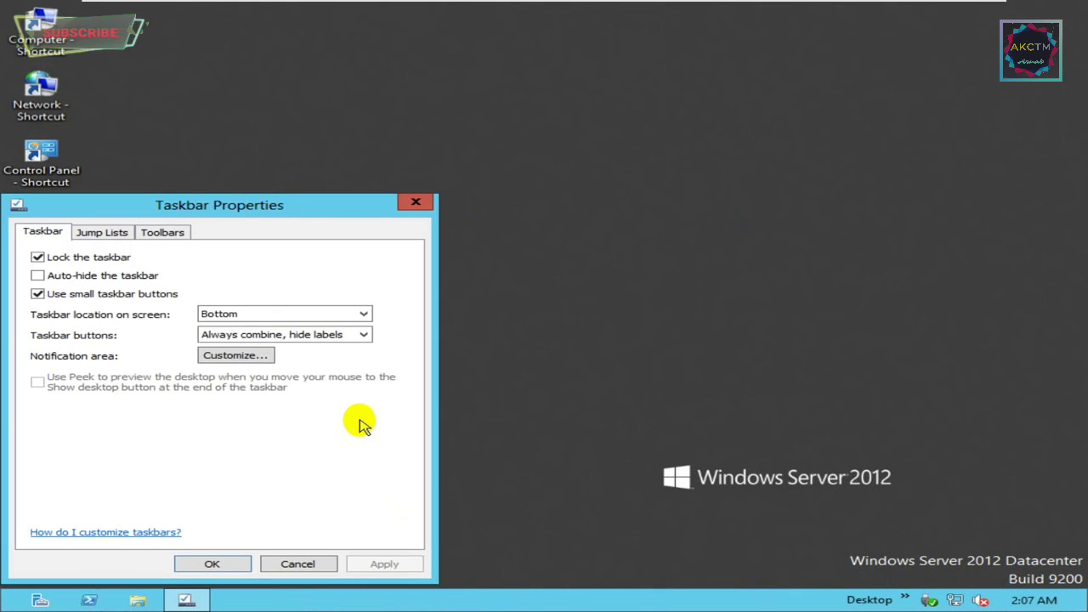
pyautogui.click(108, 232)
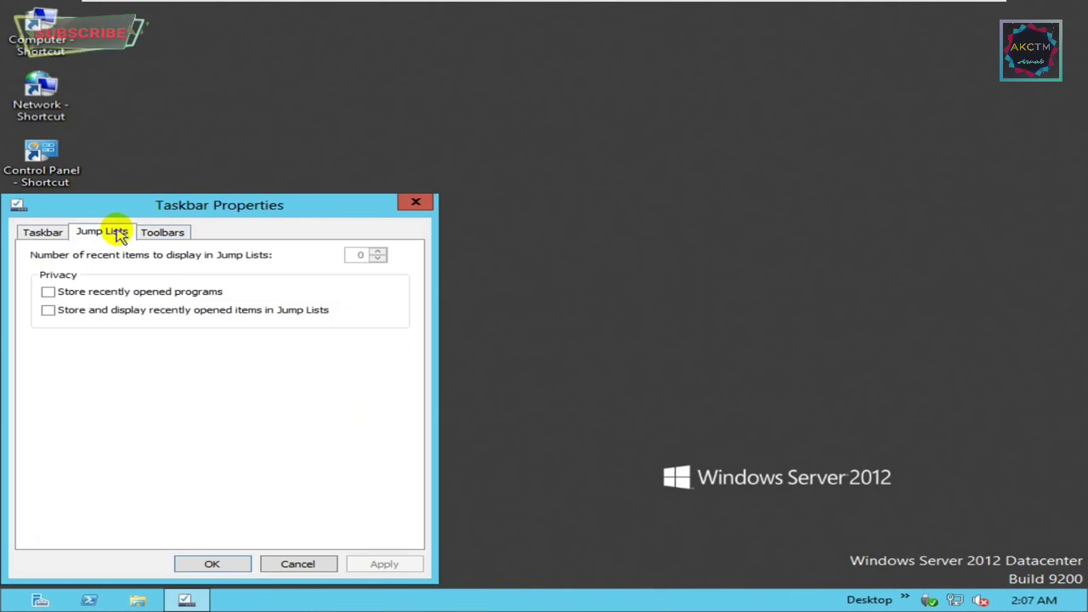
pyautogui.click(156, 232)
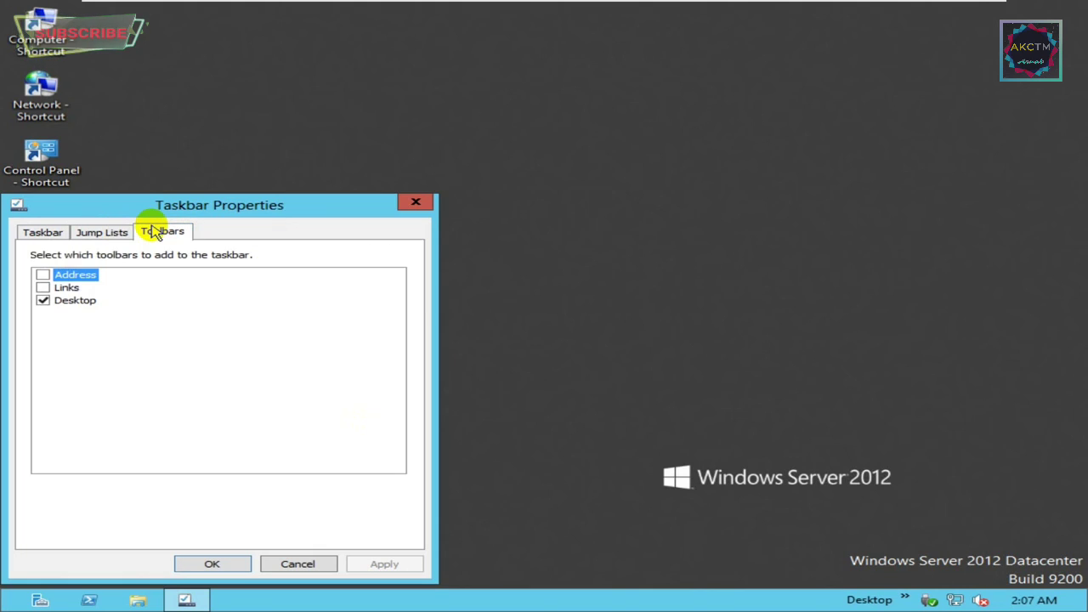
pyautogui.click(316, 565)
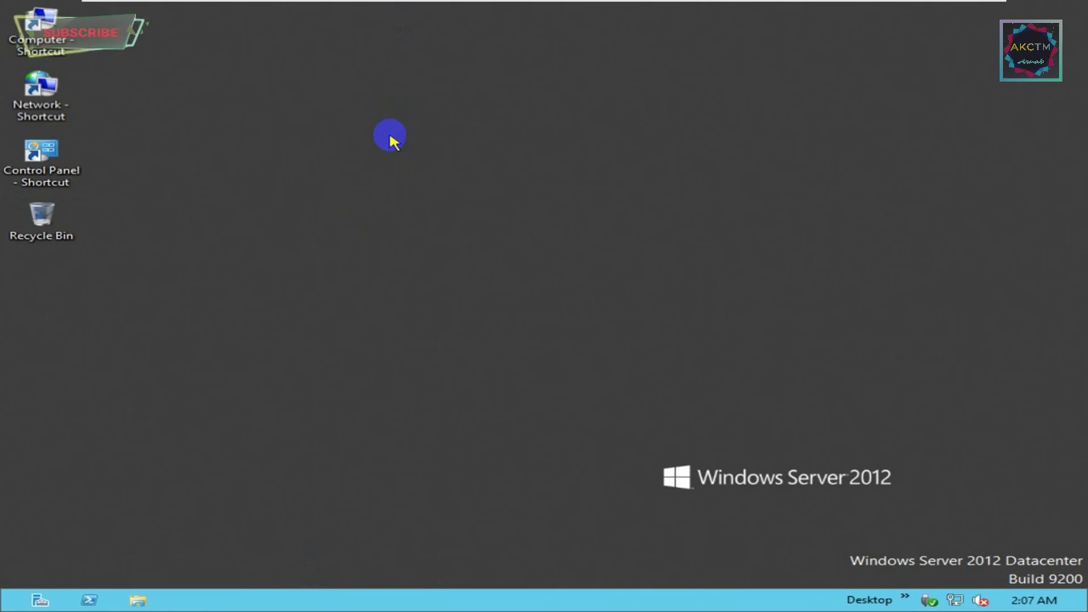
pyautogui.rightClick(392, 140)
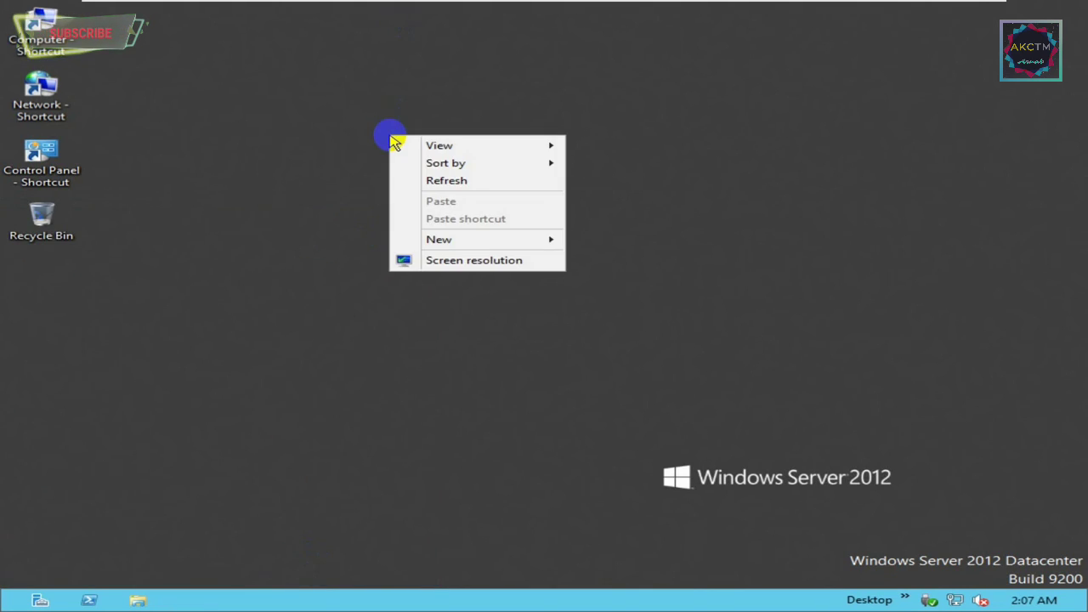
pyautogui.click(432, 178)
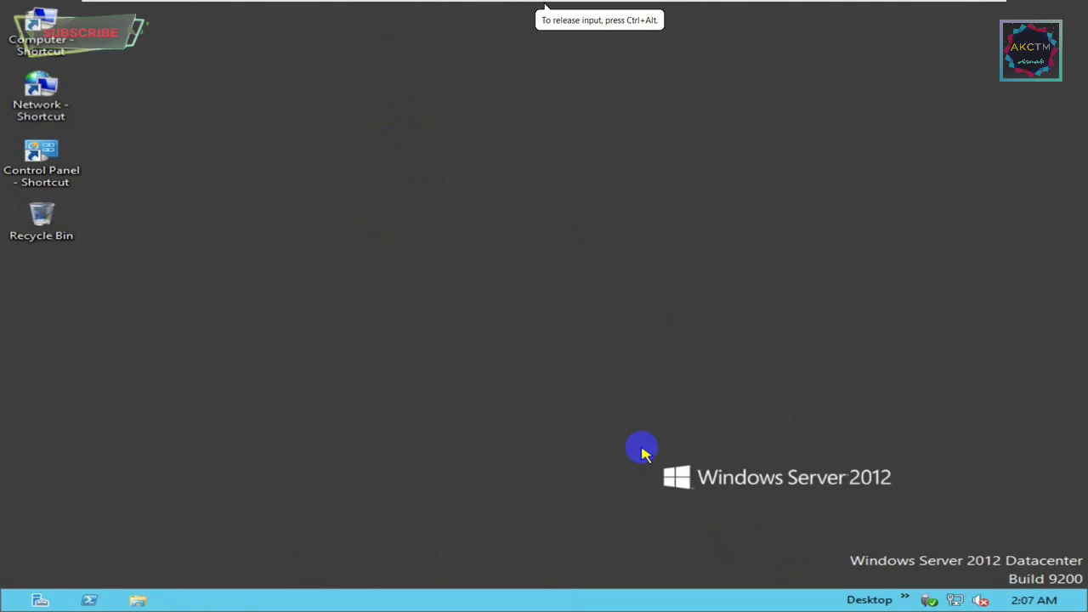
# Shut down the VM with reason Other (Planned) and the comment 'asa'
pyautogui.hotkey('alt', 'F4')
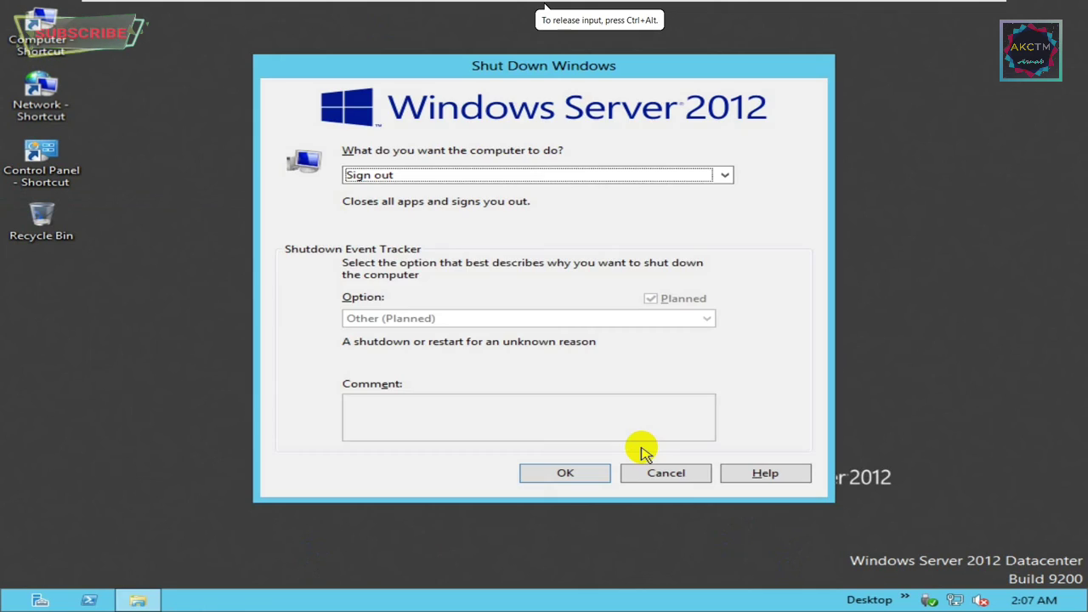
pyautogui.click(726, 176)
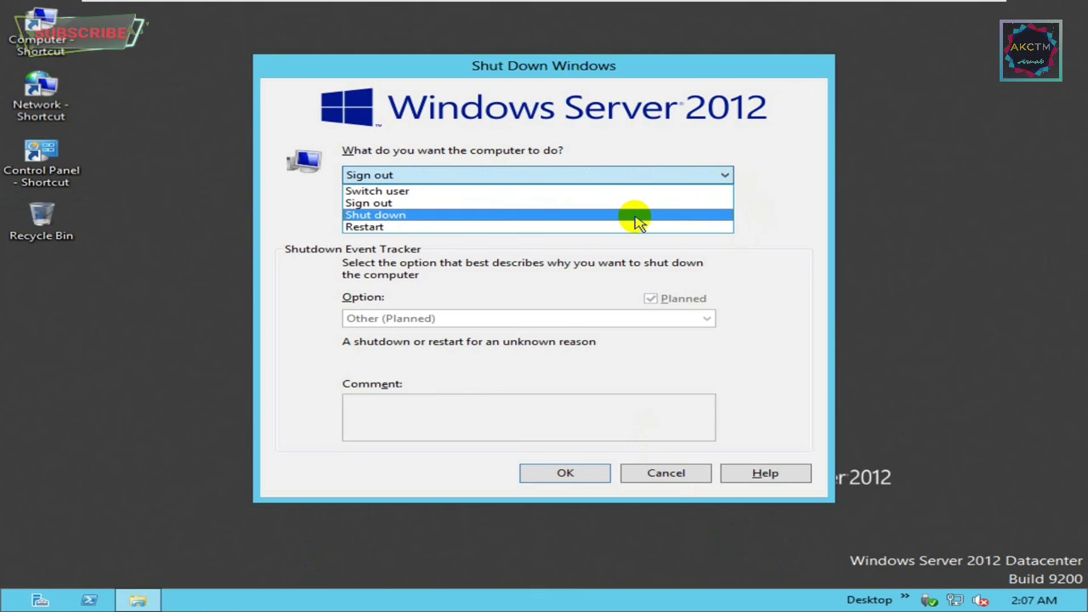
pyautogui.click(639, 221)
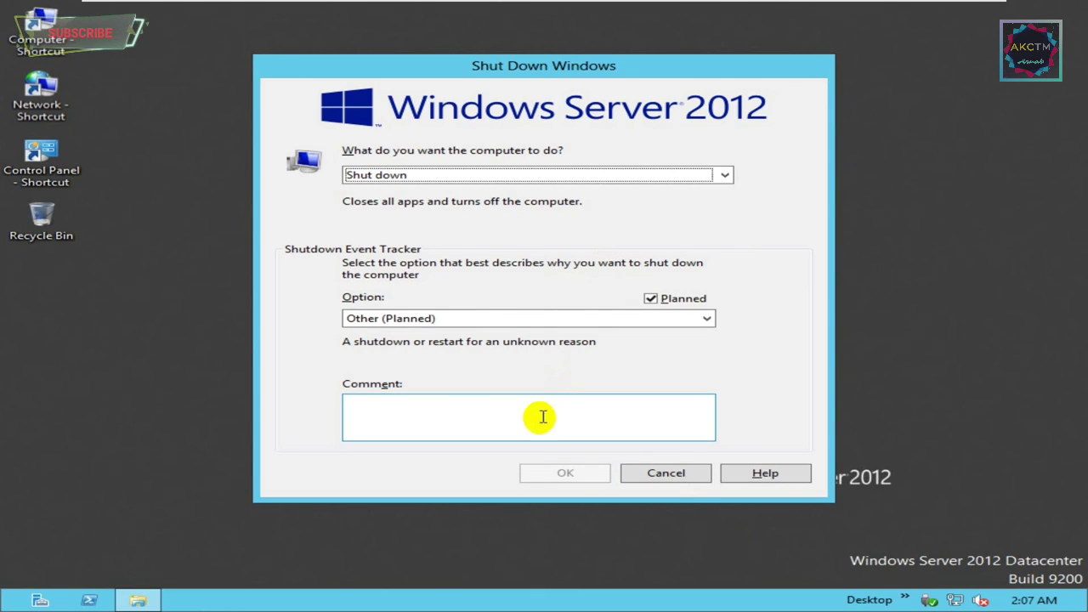
pyautogui.click(572, 323)
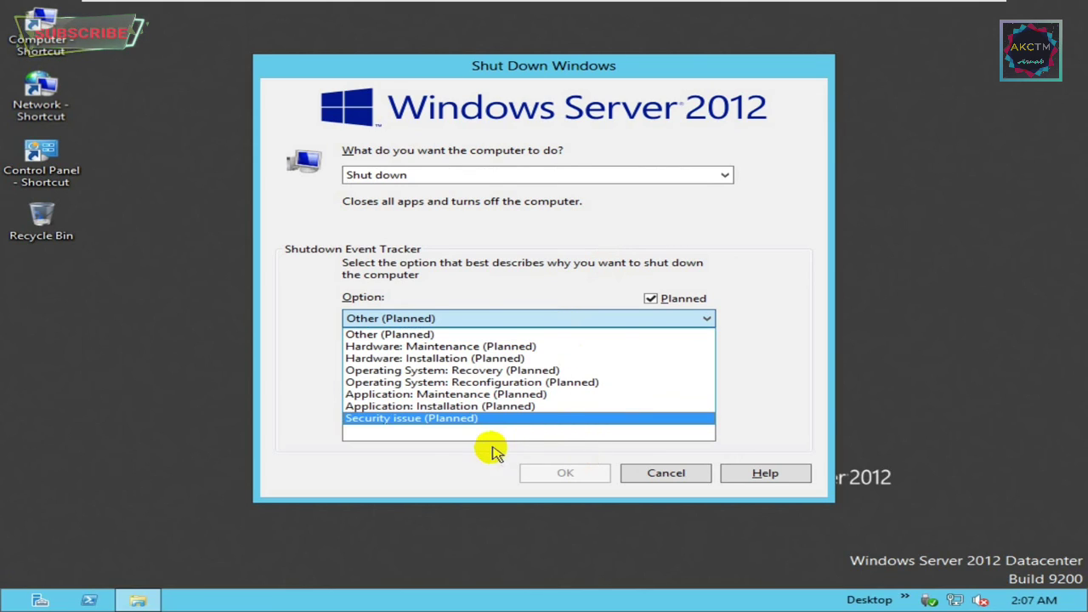
pyautogui.click(459, 457)
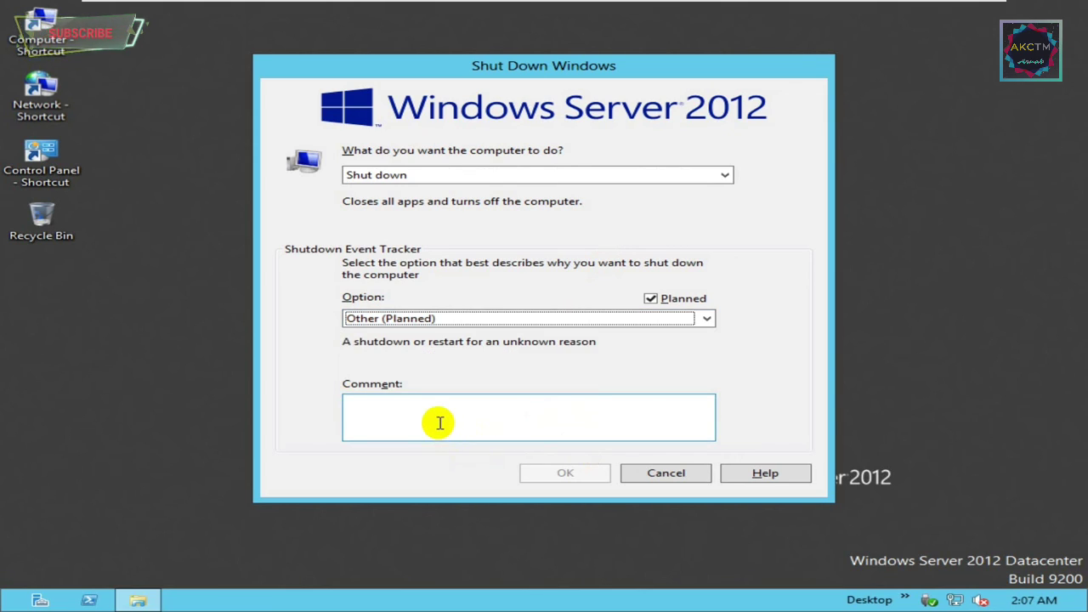
pyautogui.click(439, 422)
pyautogui.write('asas')
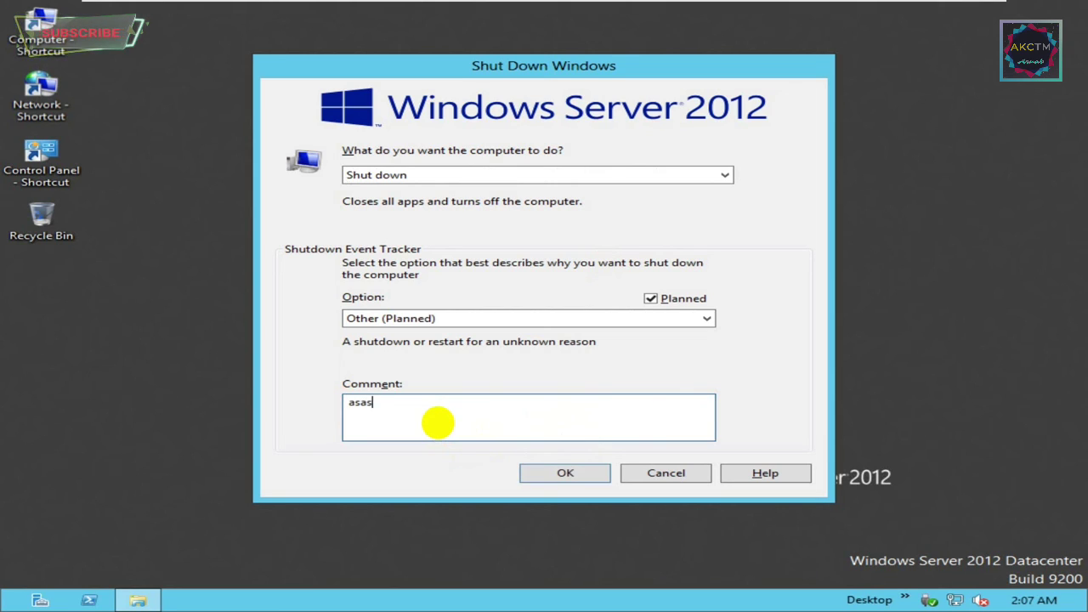
pyautogui.click(531, 473)
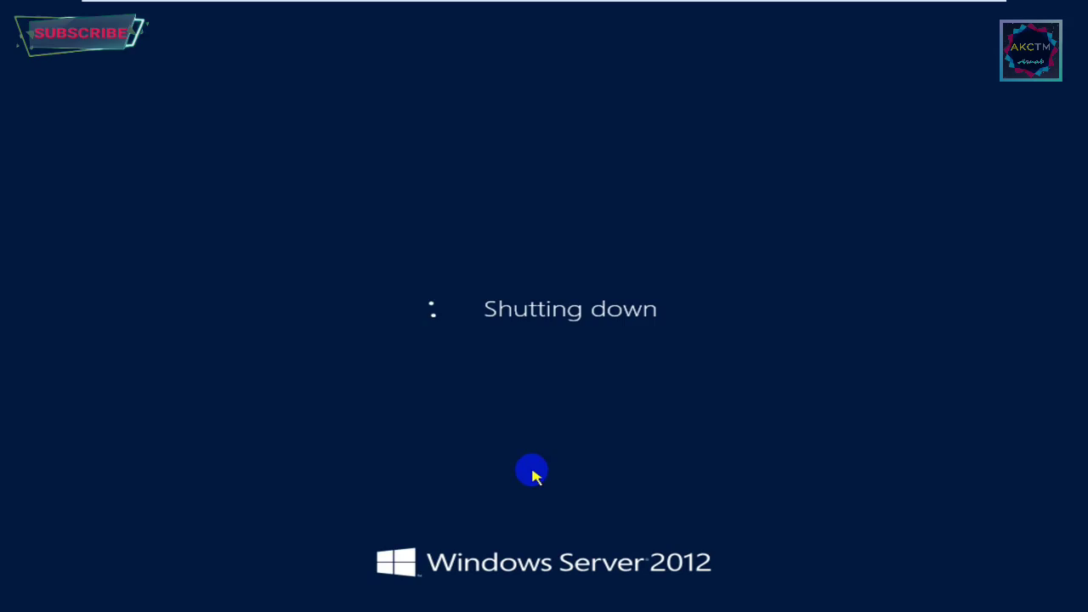